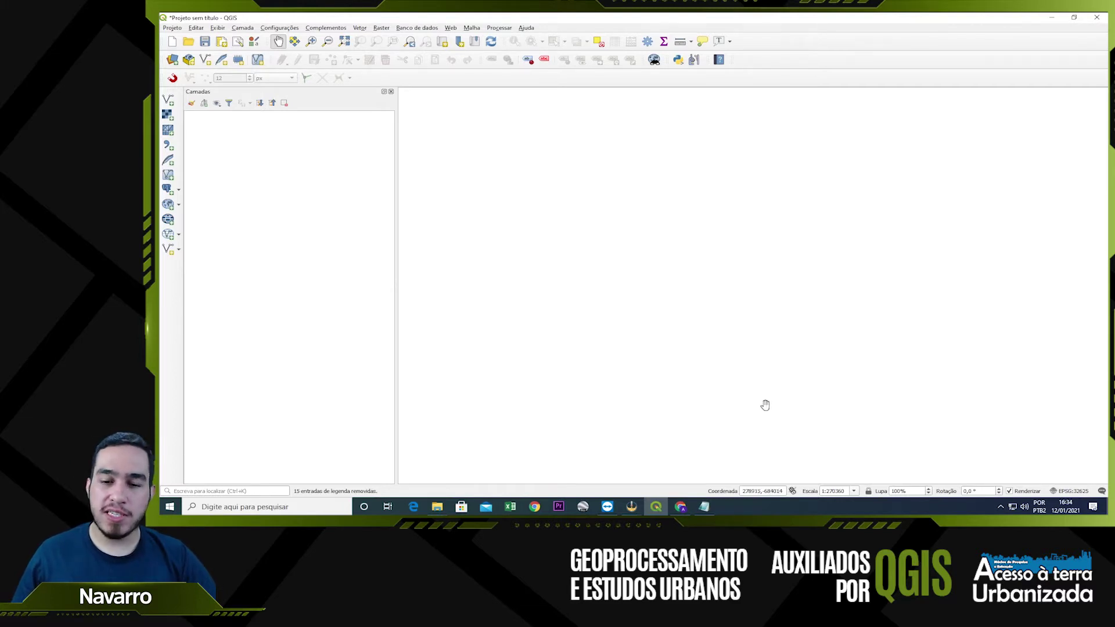
Open the Calculo_Temperatura.txt notes in Notepad and review the Landsat metadata constants and the emissivity values
{"action": "left_click", "coordinate": [704, 507]}
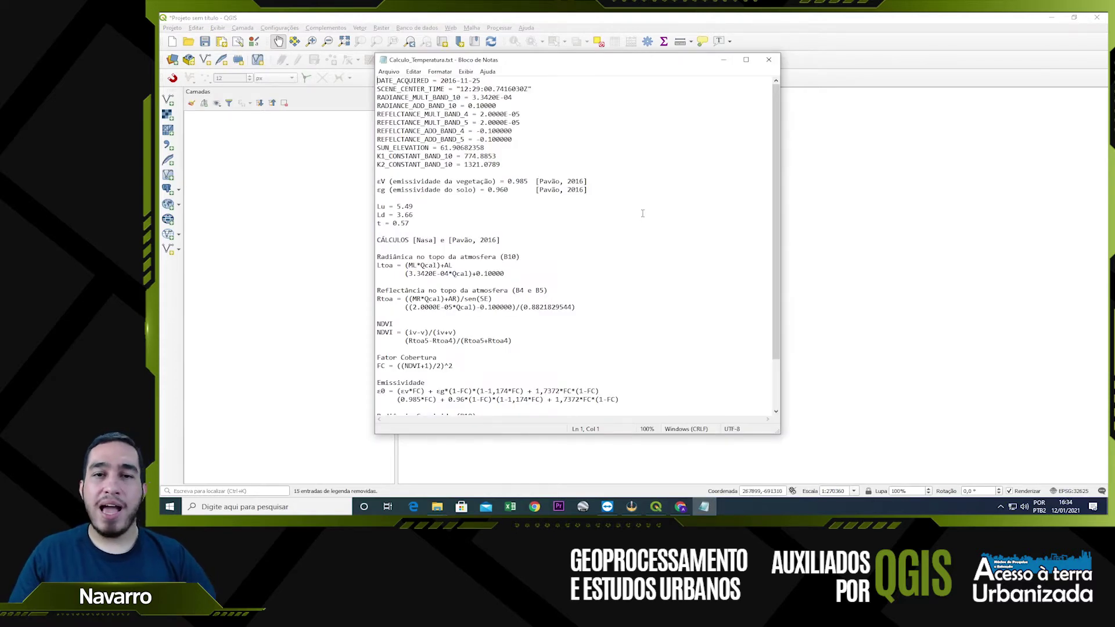
{"action": "key", "text": "Down"}
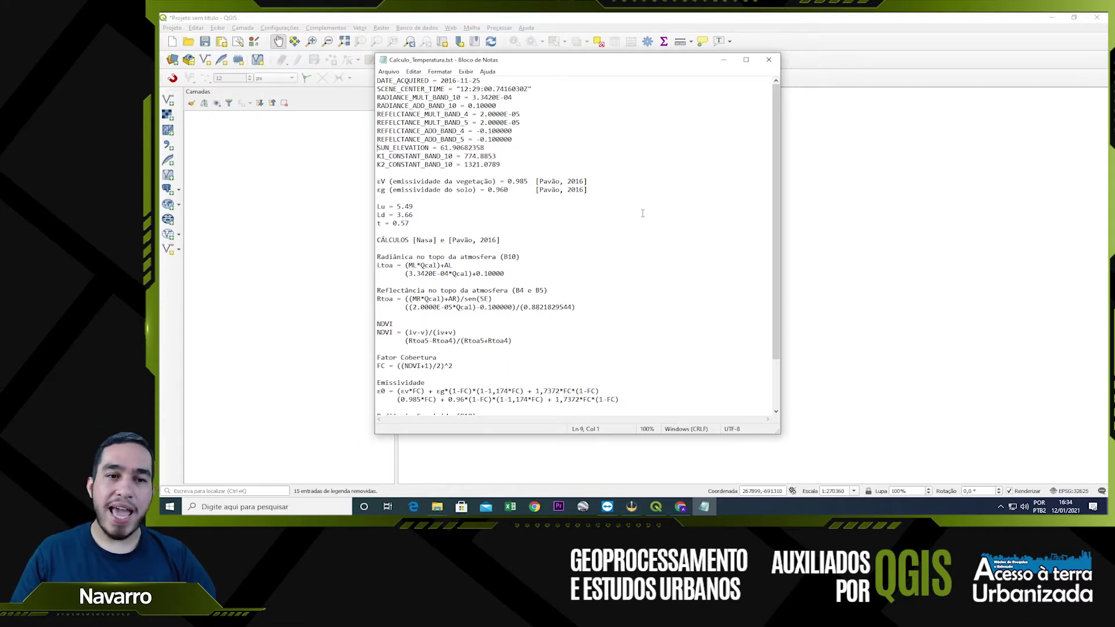
{"action": "key", "text": "Down"}
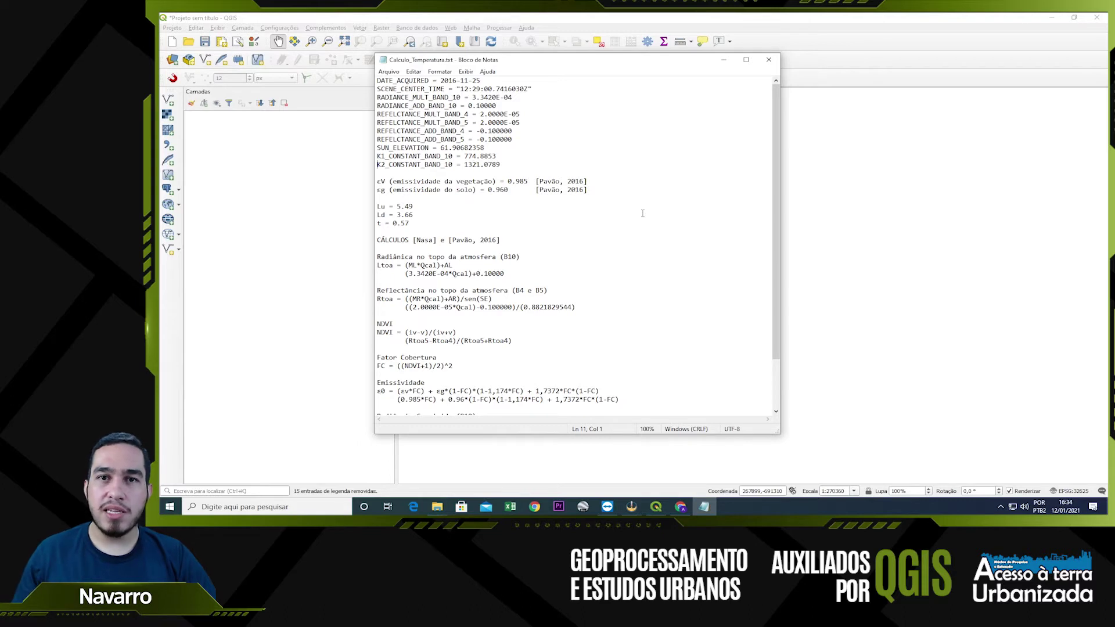
{"action": "key", "text": "Down"}
{"action": "key", "text": "Down"}
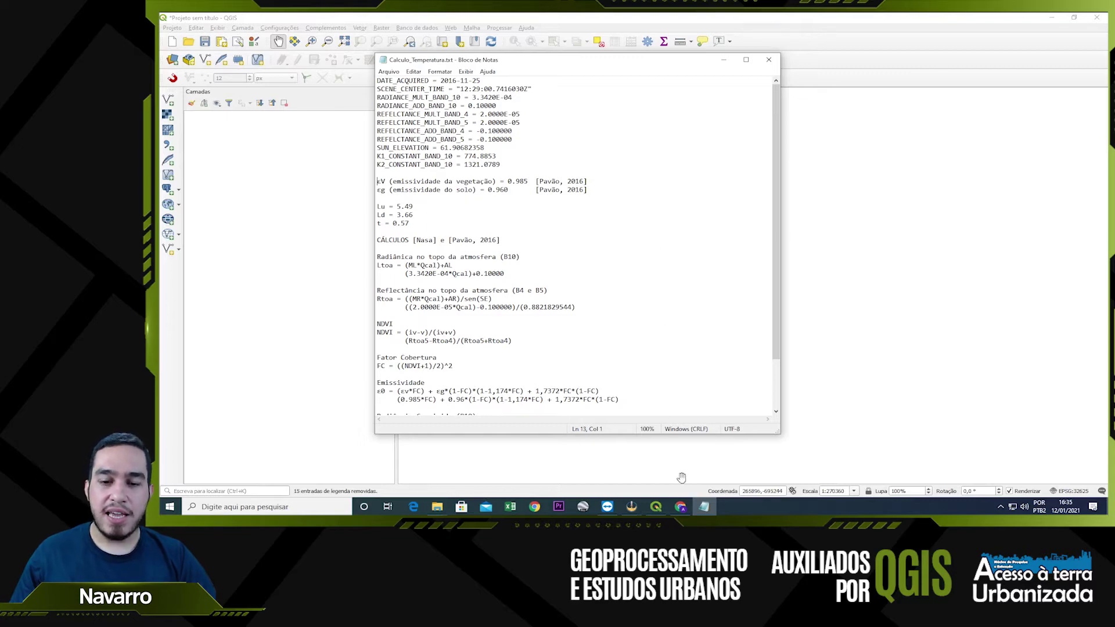
Switch to the Atmospheric Correction Parameter Calculator in Chrome and enter year 2016, month 11, day 25, GMT hour 12 and minute 29
{"action": "left_click", "coordinate": [683, 509]}
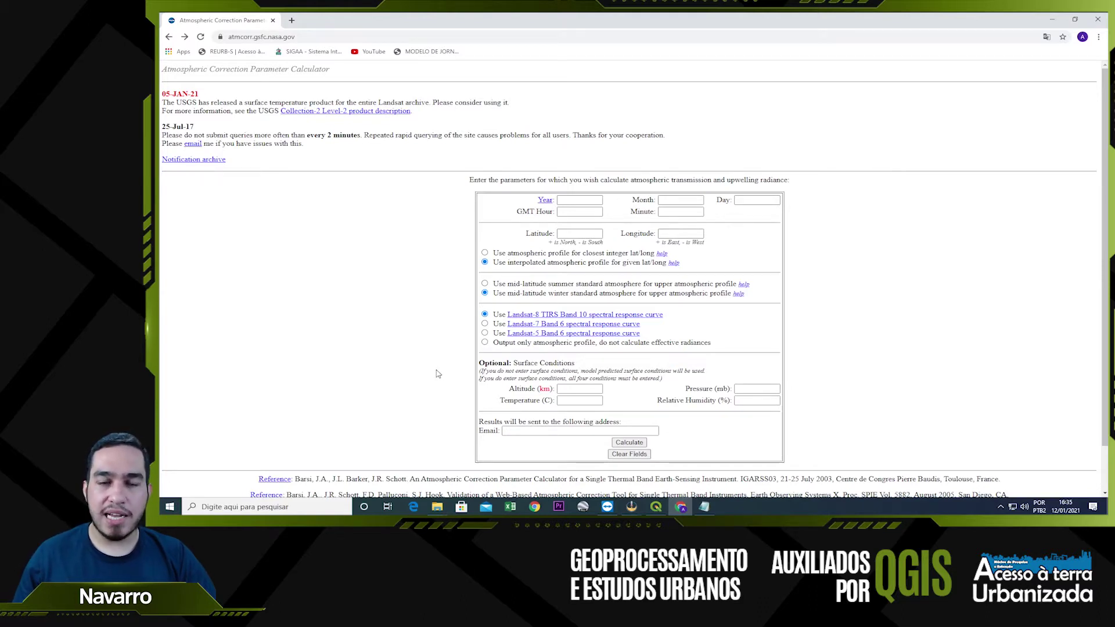
{"action": "scroll", "coordinate": [831, 219], "scroll_direction": "down", "scroll_amount": 2}
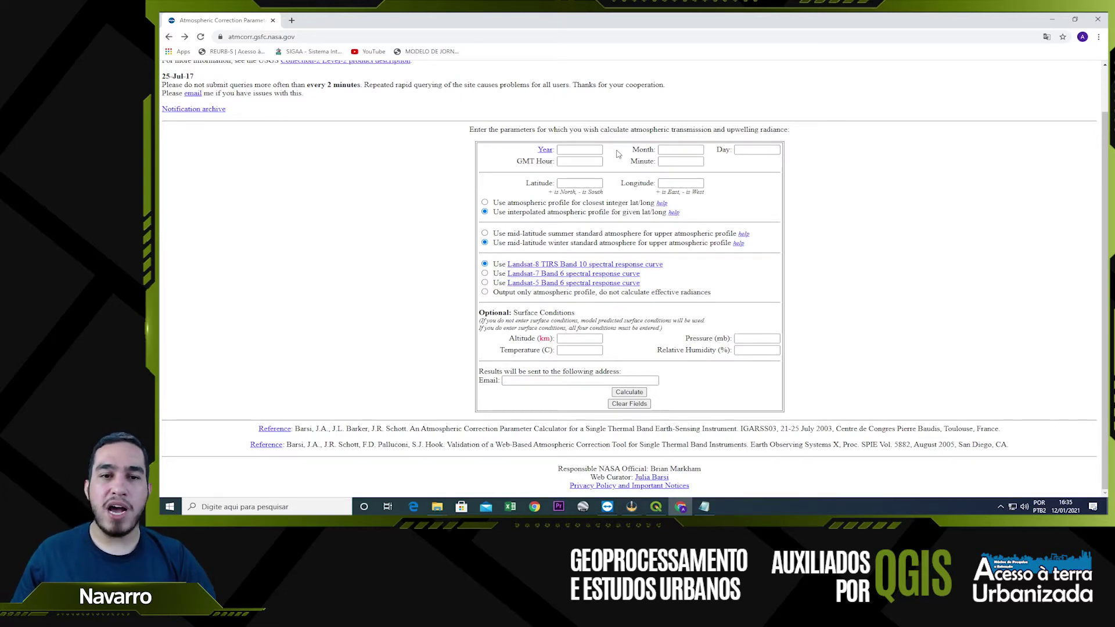
{"action": "left_click", "coordinate": [594, 150]}
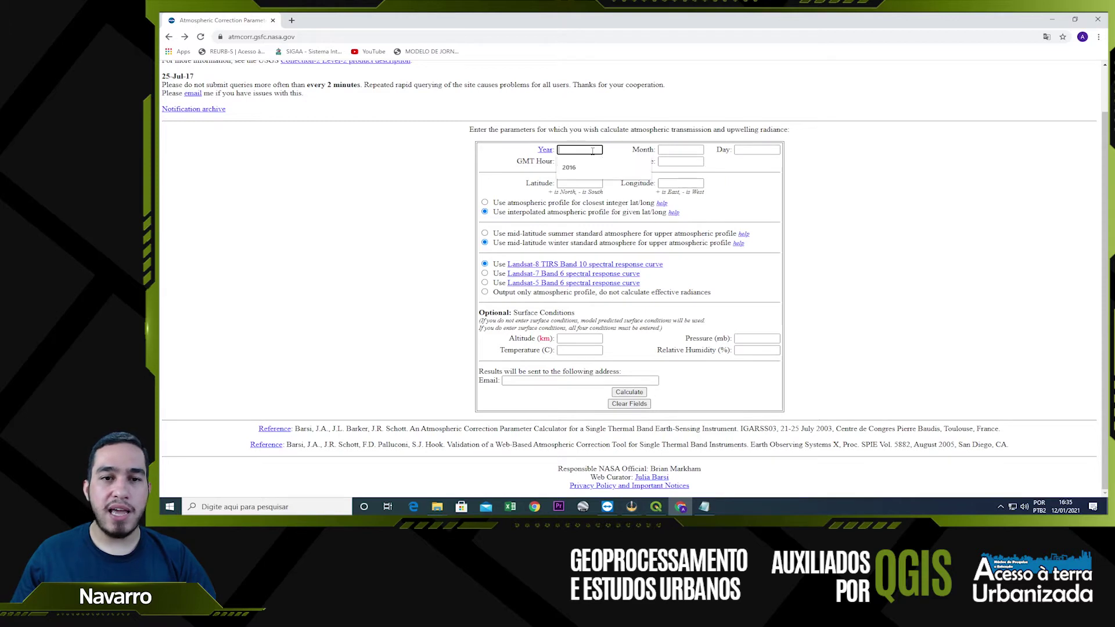
{"action": "left_click", "coordinate": [591, 164]}
{"action": "left_click", "coordinate": [681, 150]}
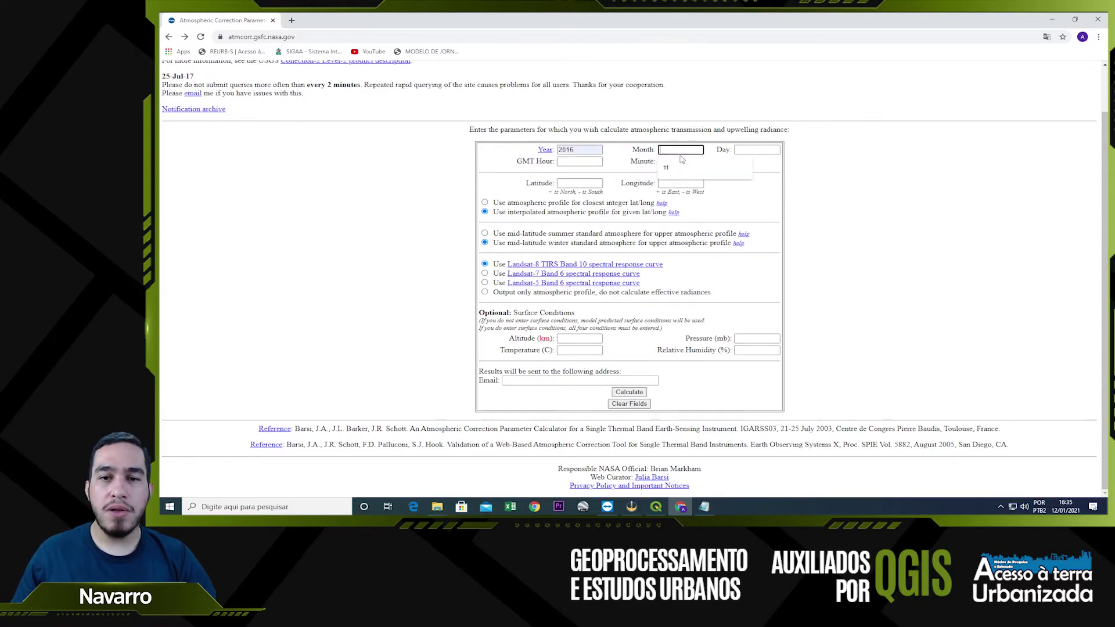
{"action": "left_click", "coordinate": [680, 168]}
{"action": "left_click", "coordinate": [752, 150]}
{"action": "left_click", "coordinate": [754, 168]}
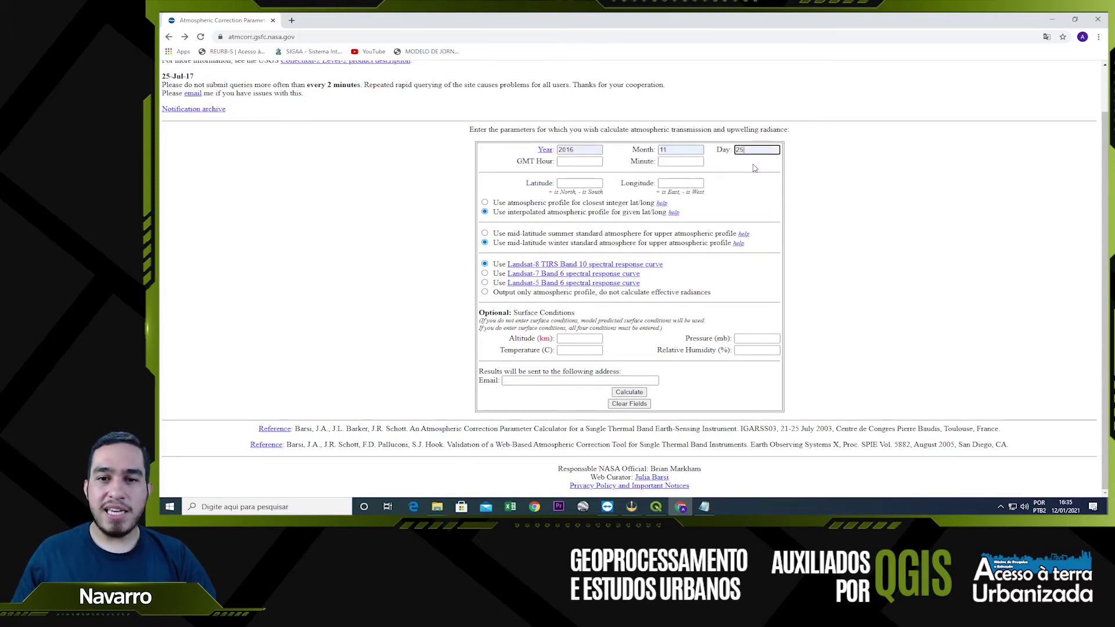
{"action": "left_click", "coordinate": [580, 162]}
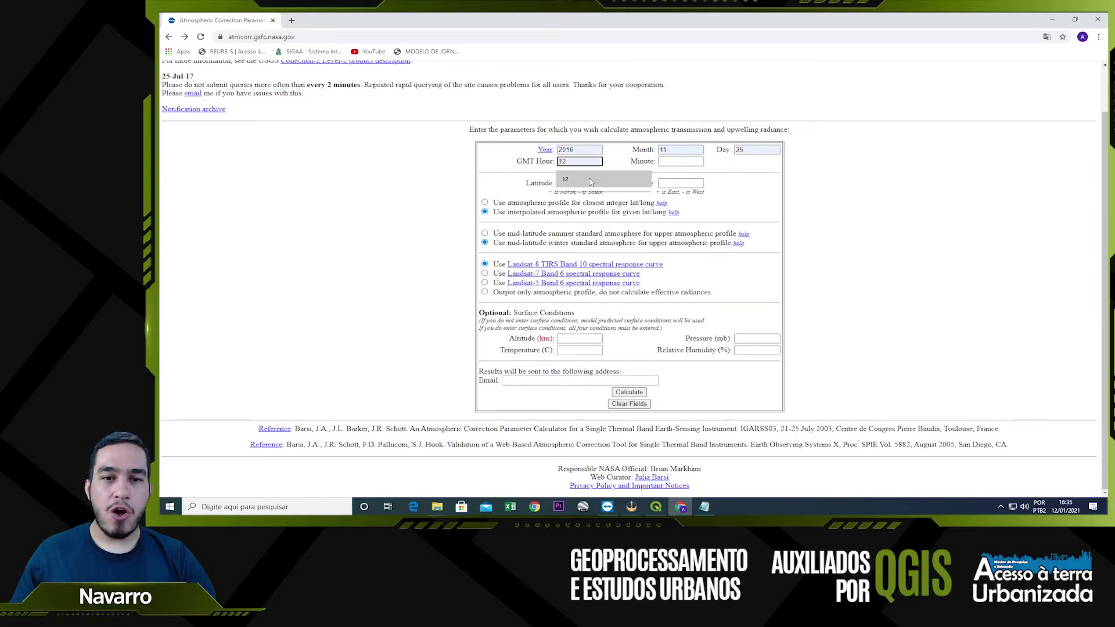
{"action": "left_click", "coordinate": [606, 175]}
{"action": "left_click", "coordinate": [675, 162]}
{"action": "left_click", "coordinate": [691, 180]}
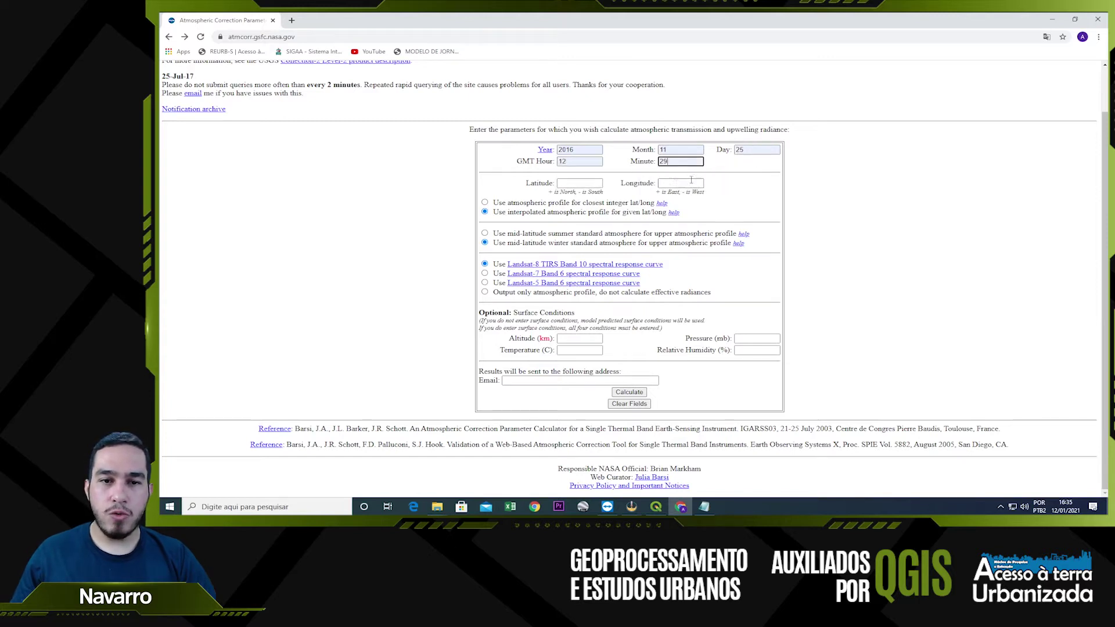
Enter latitude -5.78771 and longitude -39.9145, using the mid-latitude winter atmosphere and the Landsat-8 TIRS Band 10 response curve
{"action": "left_click", "coordinate": [570, 183]}
{"action": "left_click", "coordinate": [576, 199]}
{"action": "left_click", "coordinate": [667, 185]}
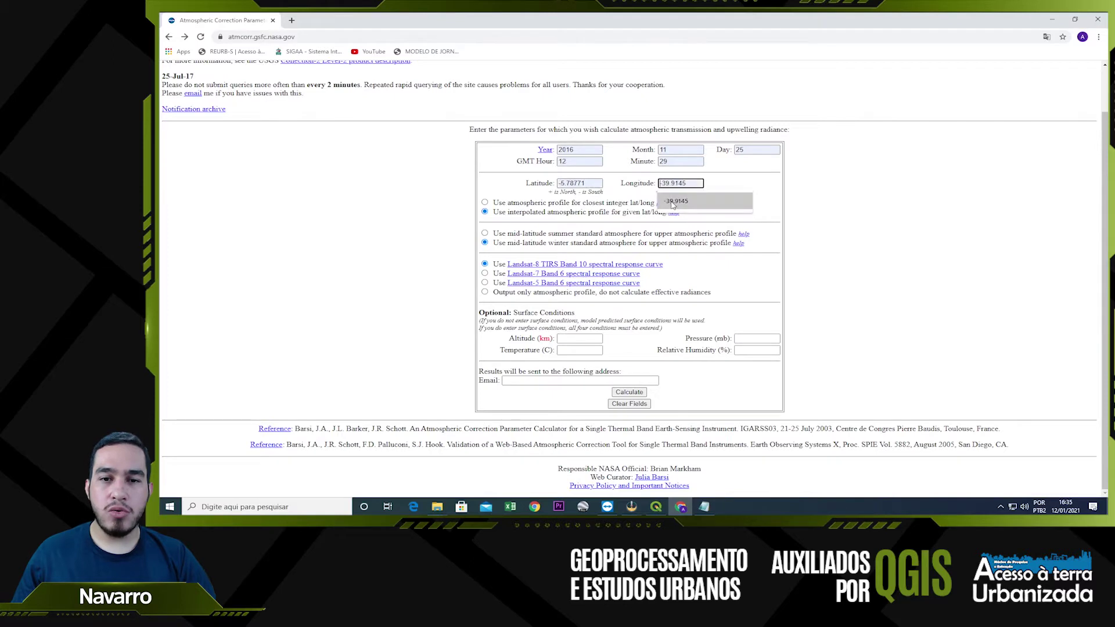
{"action": "left_click", "coordinate": [674, 203]}
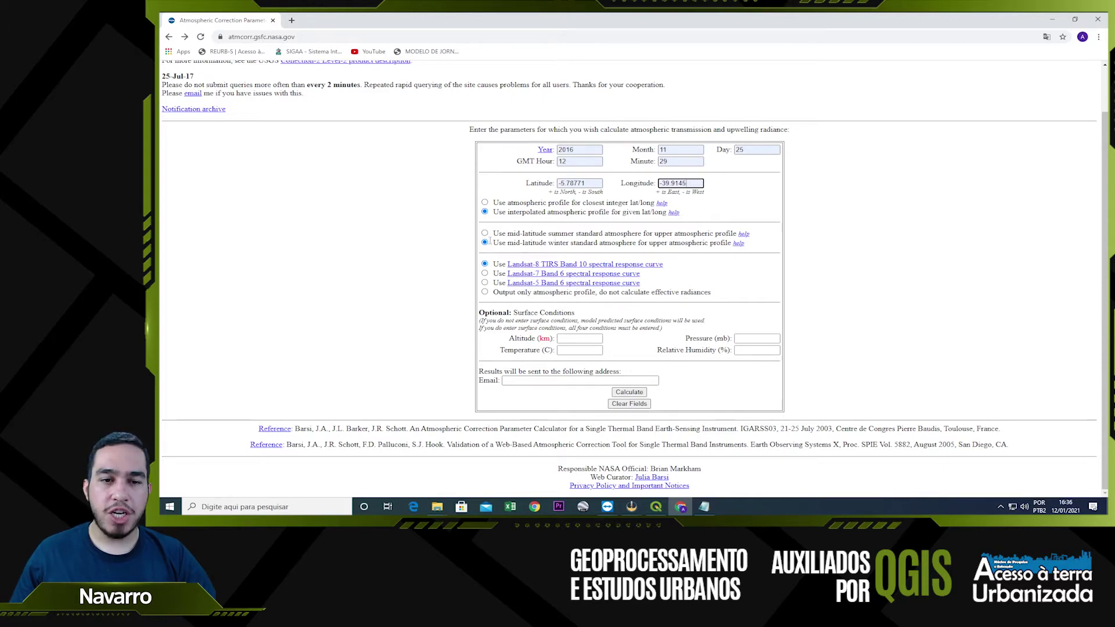
{"action": "left_click", "coordinate": [484, 242]}
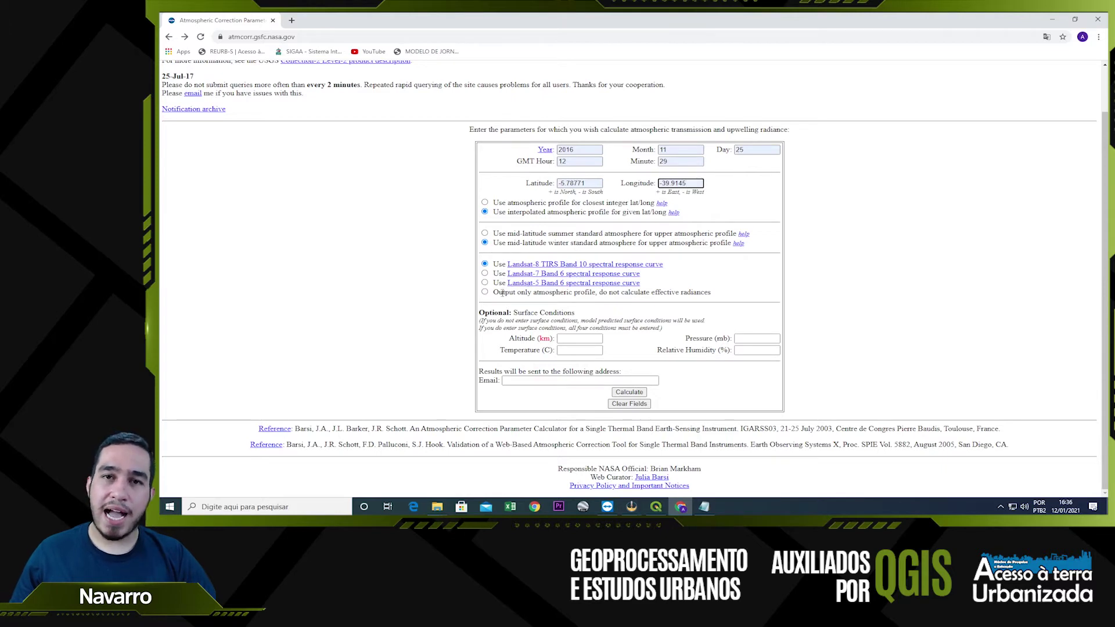
{"action": "left_click", "coordinate": [485, 268]}
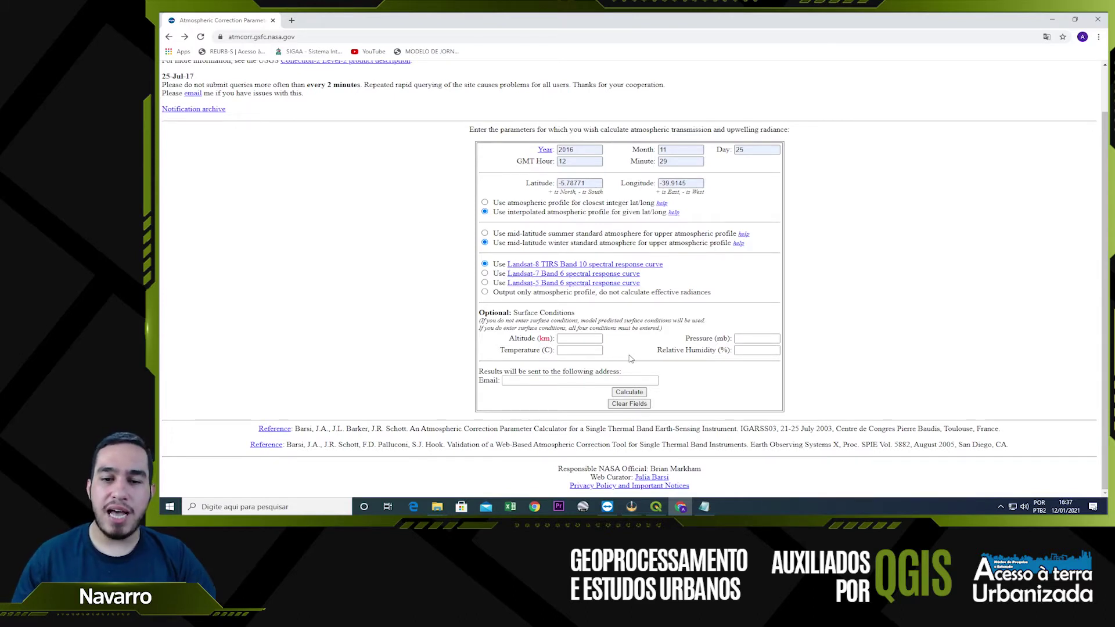
Fill in the e-mail address for the results and run the atmospheric parameter calculation
{"action": "left_click", "coordinate": [521, 382]}
{"action": "left_click", "coordinate": [524, 397]}
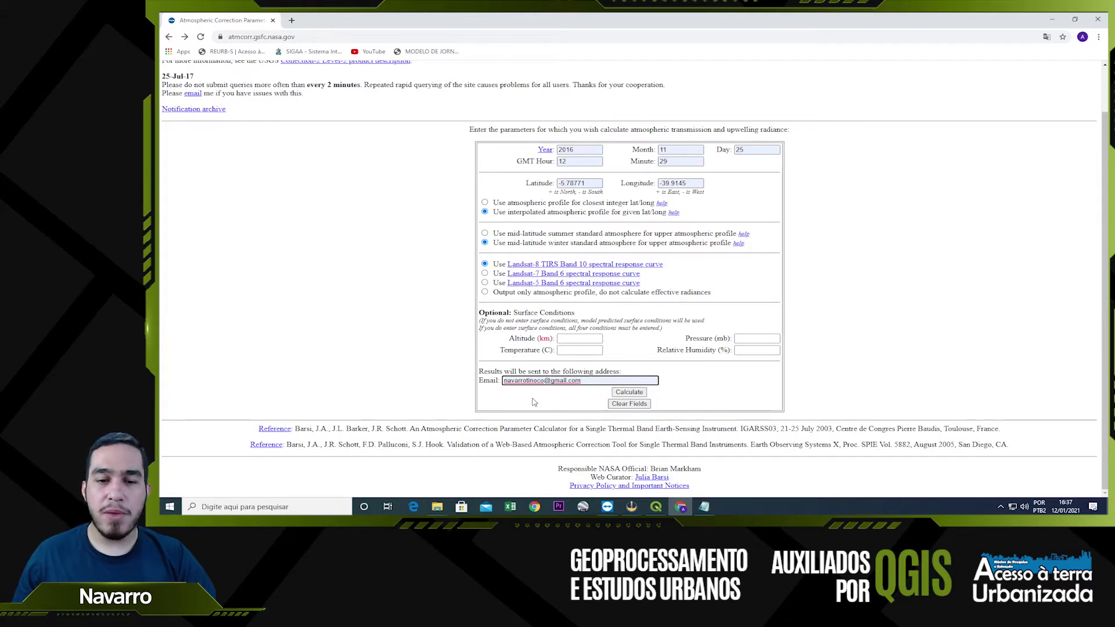
{"action": "left_click", "coordinate": [643, 394]}
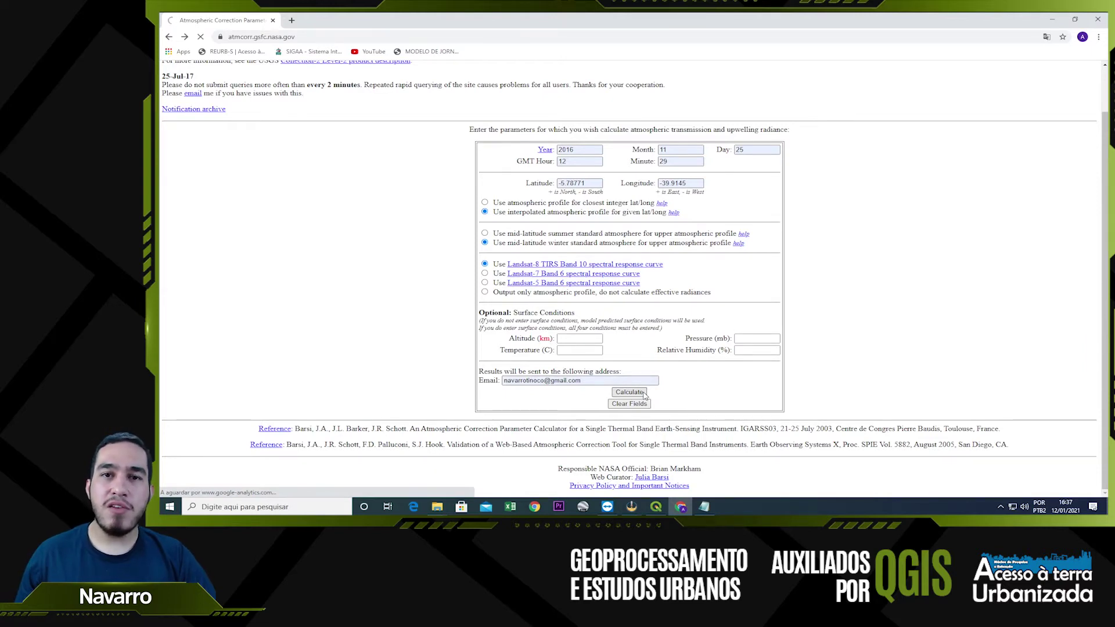
{"action": "left_click", "coordinate": [630, 392]}
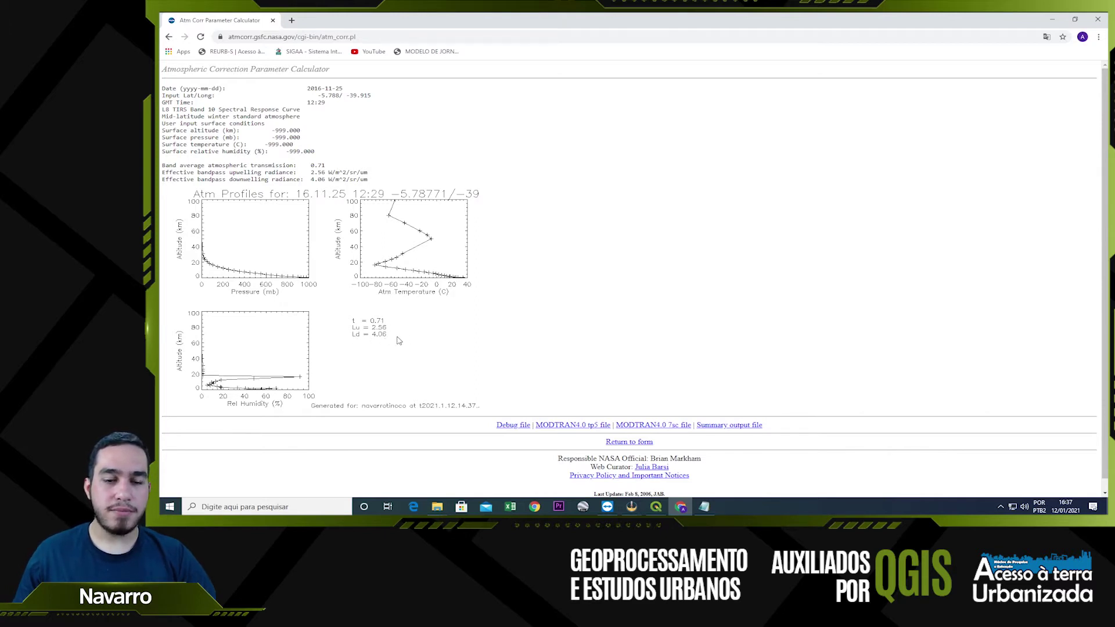
Return to the Notepad notes and review the formulas from top-of-atmosphere radiance and reflectance through NDVI, cover factor, emissivity and corrected radiance to temperature
{"action": "left_click", "coordinate": [705, 508]}
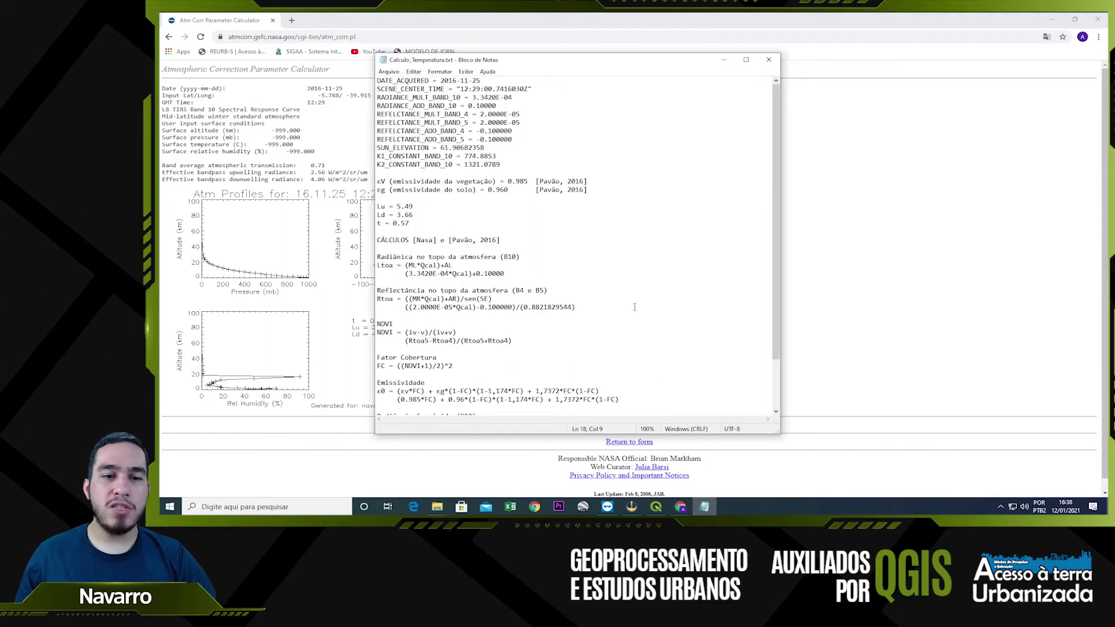
{"action": "scroll", "coordinate": [634, 302], "scroll_direction": "down", "scroll_amount": 1}
{"action": "scroll", "coordinate": [634, 302], "scroll_direction": "down", "scroll_amount": 1}
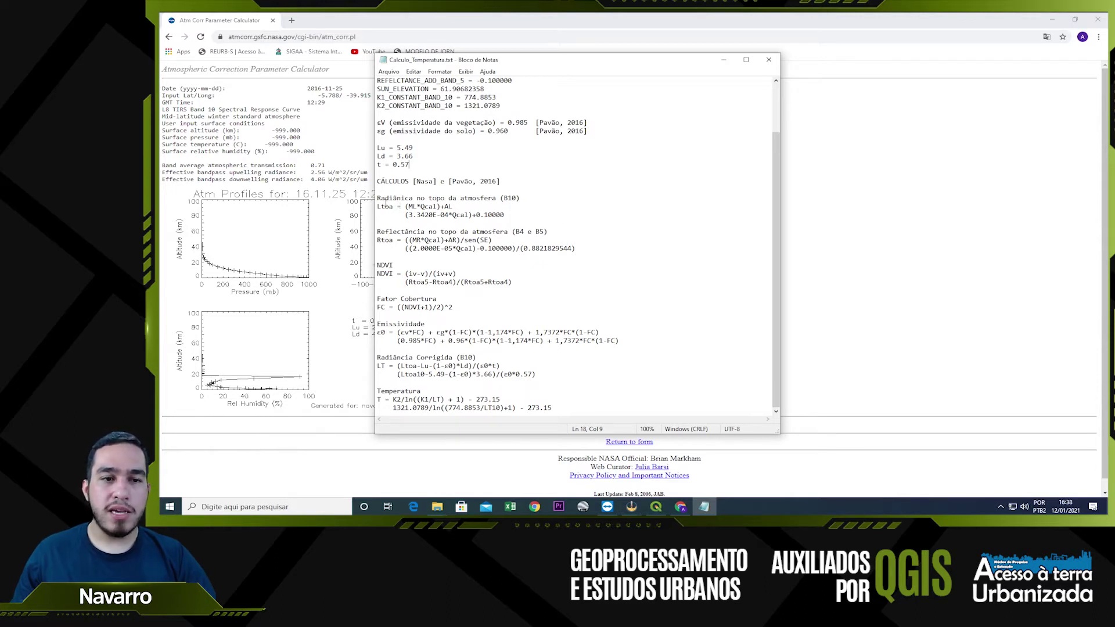
{"action": "left_click_drag", "start_coordinate": [380, 198], "coordinate": [522, 198]}
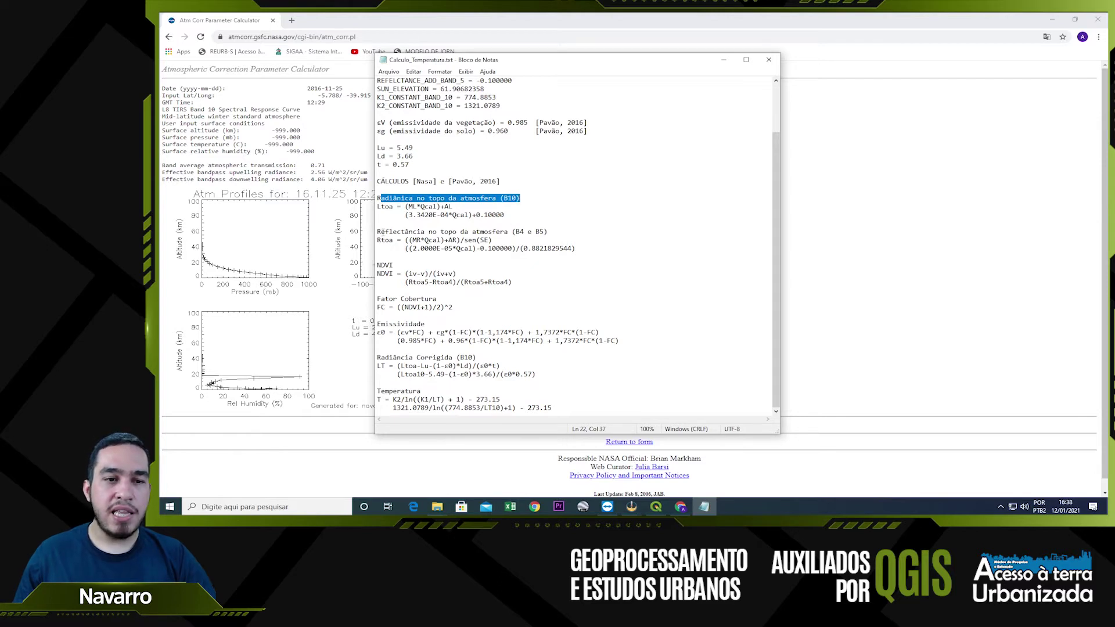
{"action": "left_click_drag", "start_coordinate": [382, 232], "coordinate": [551, 232]}
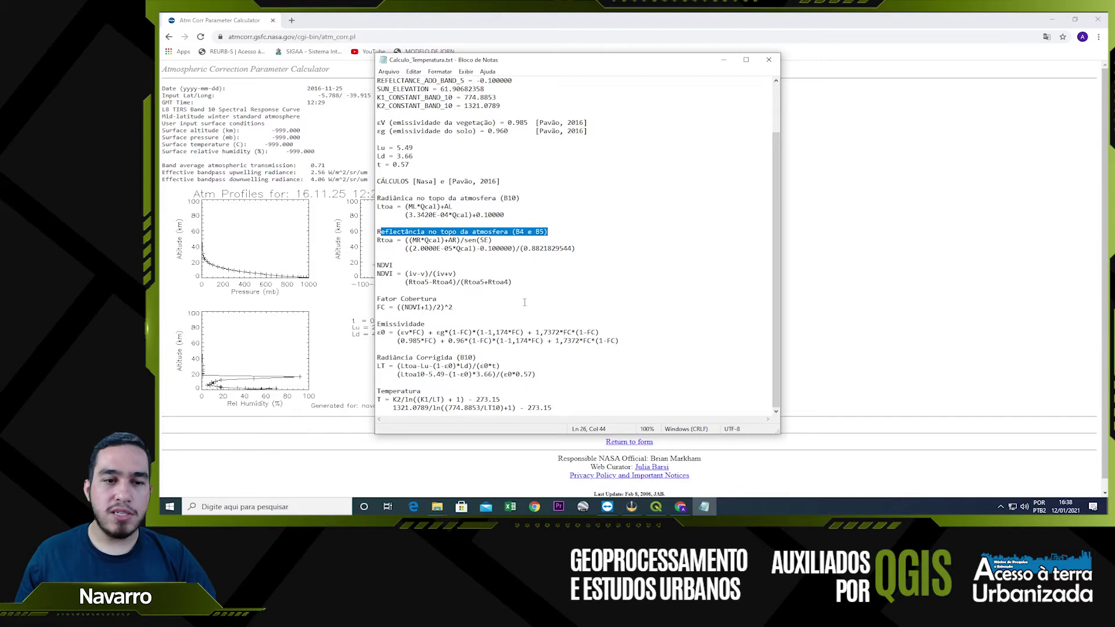
{"action": "left_click_drag", "start_coordinate": [377, 265], "coordinate": [439, 299]}
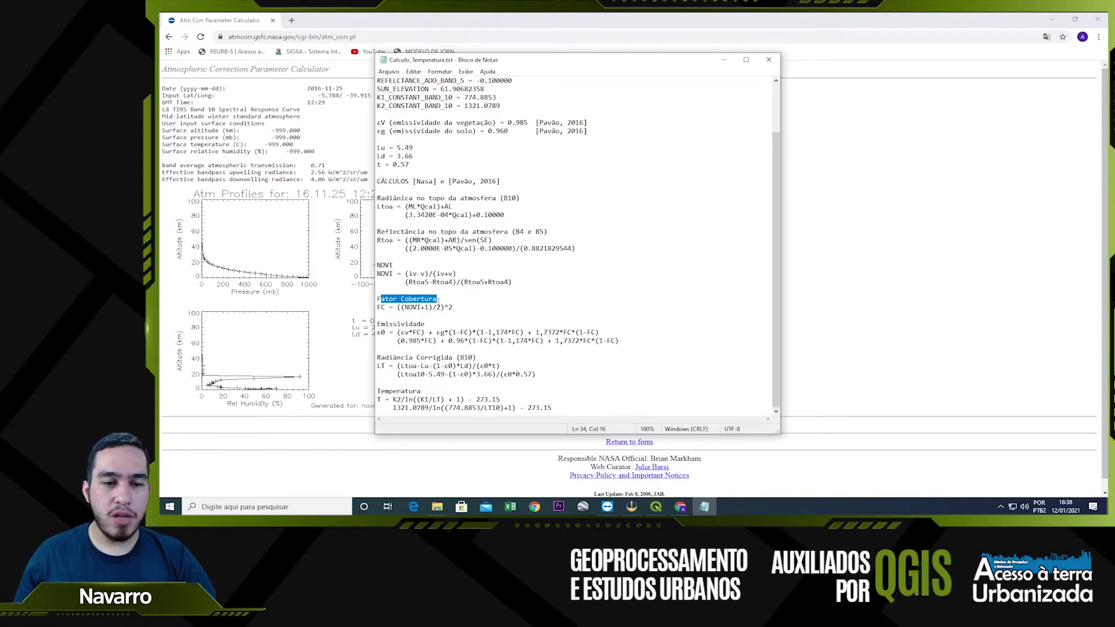
{"action": "left_click_drag", "start_coordinate": [377, 324], "coordinate": [427, 324]}
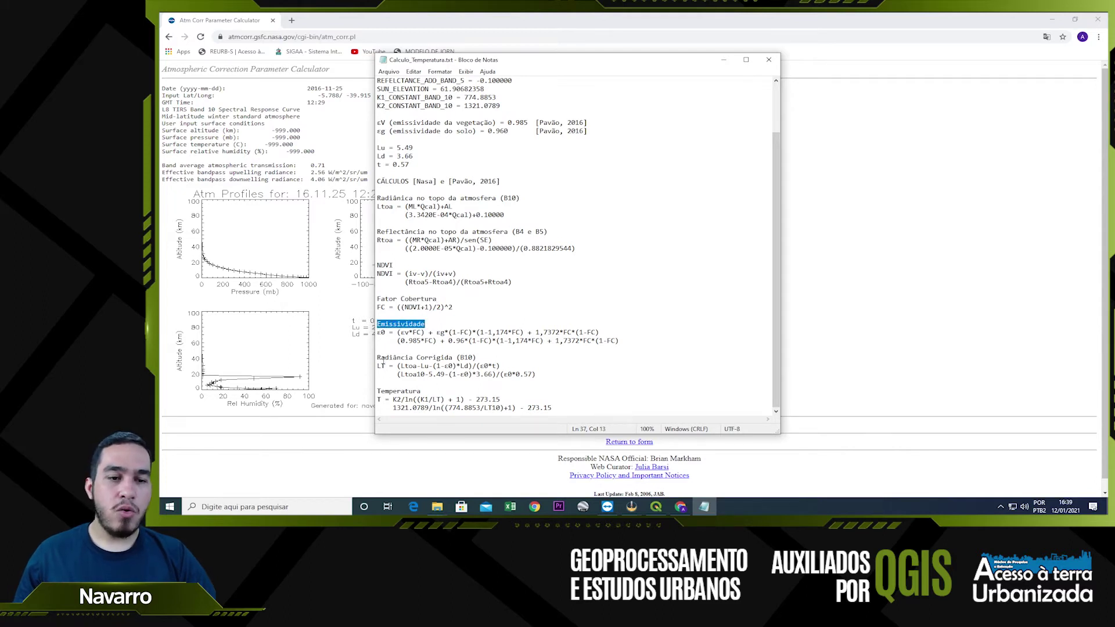
{"action": "left_click_drag", "start_coordinate": [377, 358], "coordinate": [477, 358]}
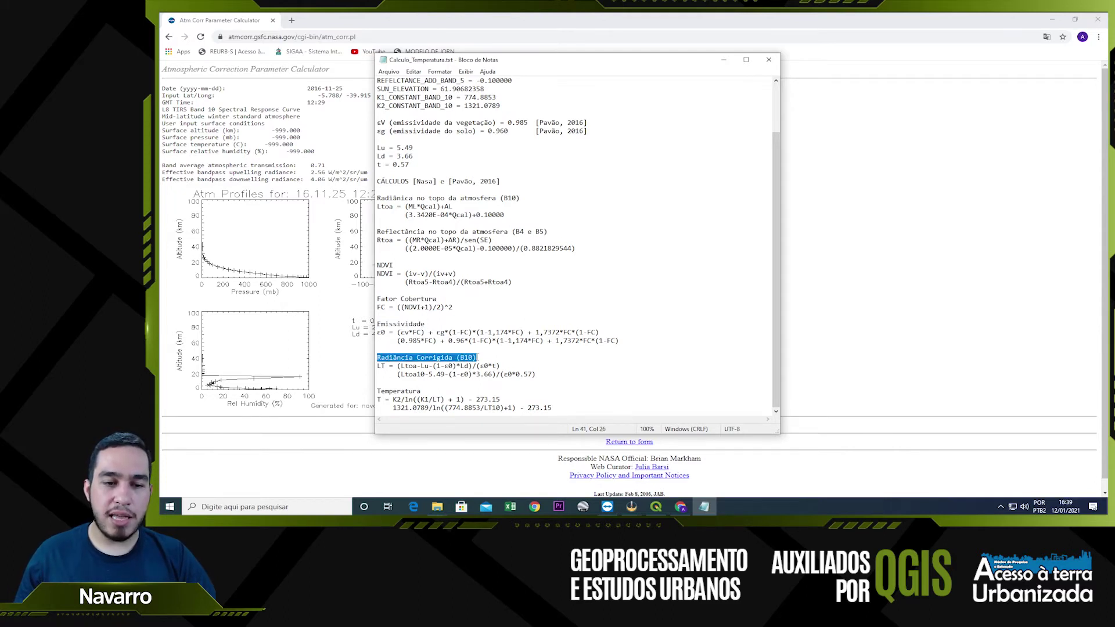
{"action": "left_click_drag", "start_coordinate": [377, 391], "coordinate": [430, 391]}
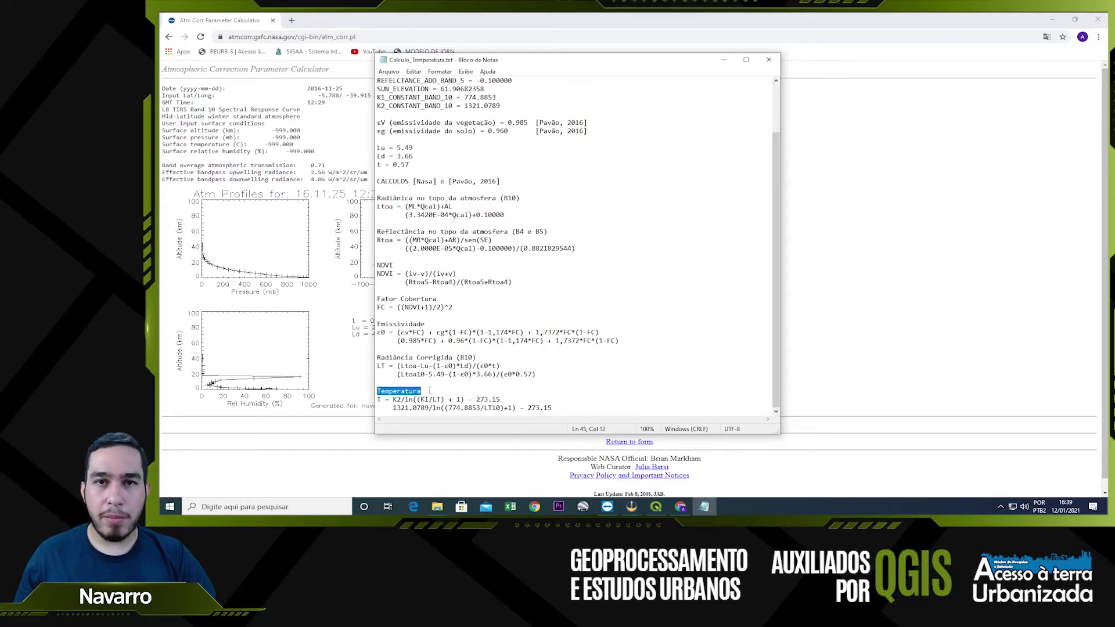
Switch to QGIS and add the B4, B5 and B10 TIF rasters of the LC08_L1TP_214064_20161125_20170317_01_T1 scene as layers
{"action": "left_click", "coordinate": [656, 507]}
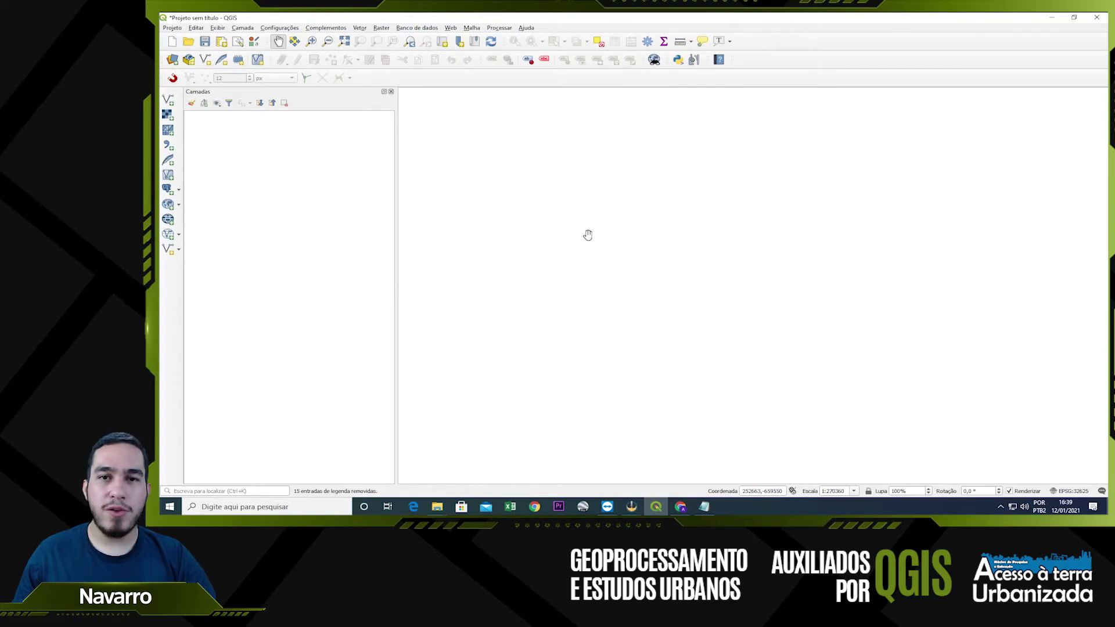
{"action": "left_click", "coordinate": [167, 115]}
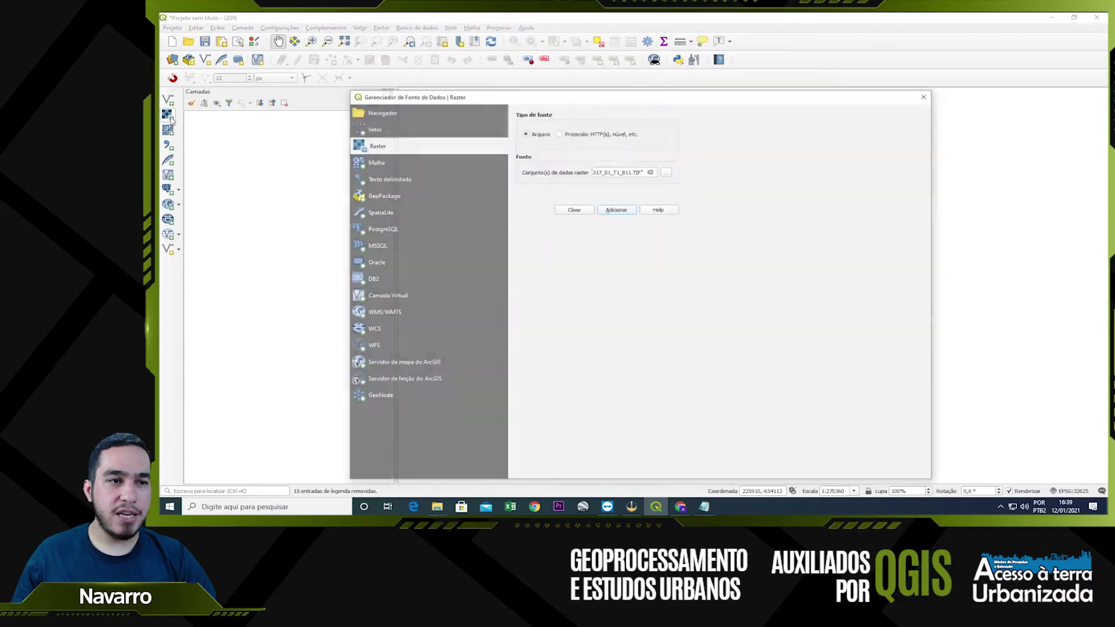
{"action": "left_click", "coordinate": [666, 175]}
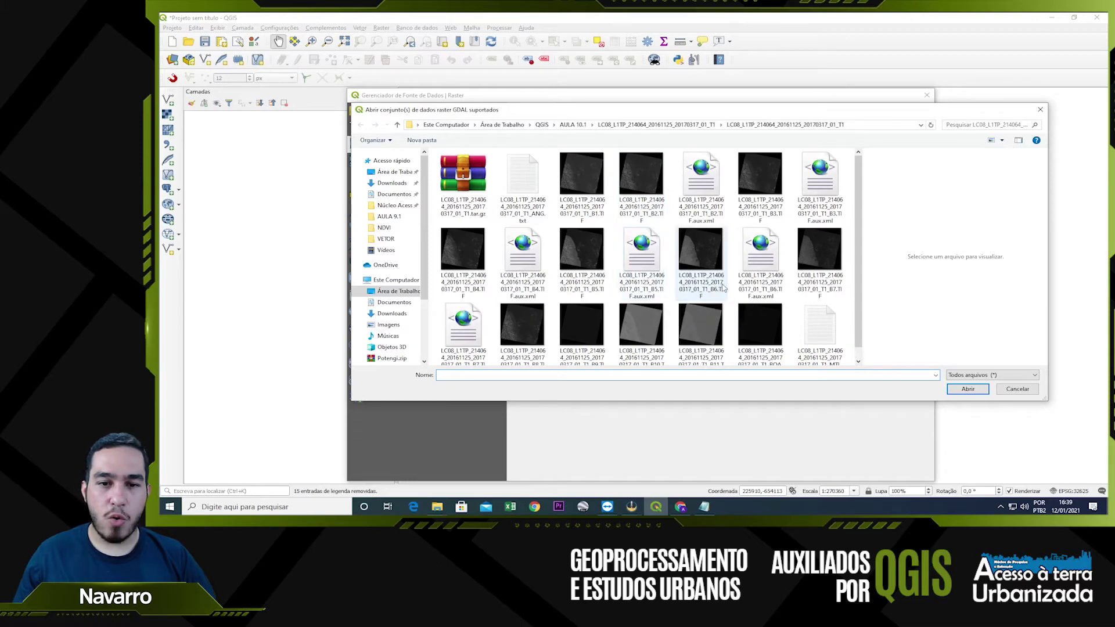
{"action": "left_click", "coordinate": [469, 263]}
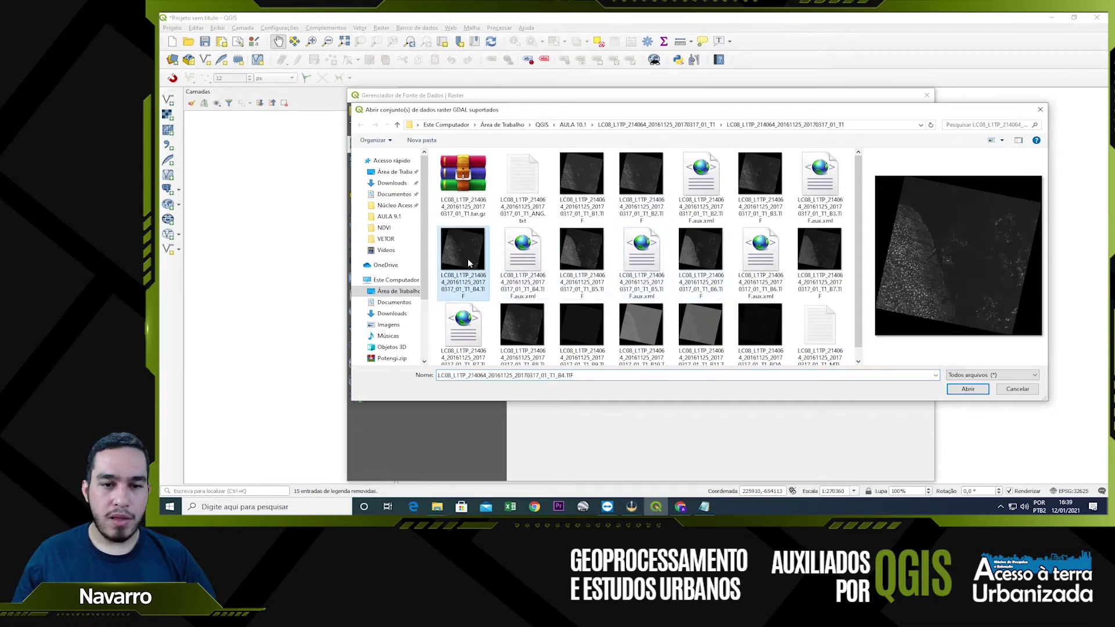
{"action": "left_click", "coordinate": [582, 263], "text": "ctrl"}
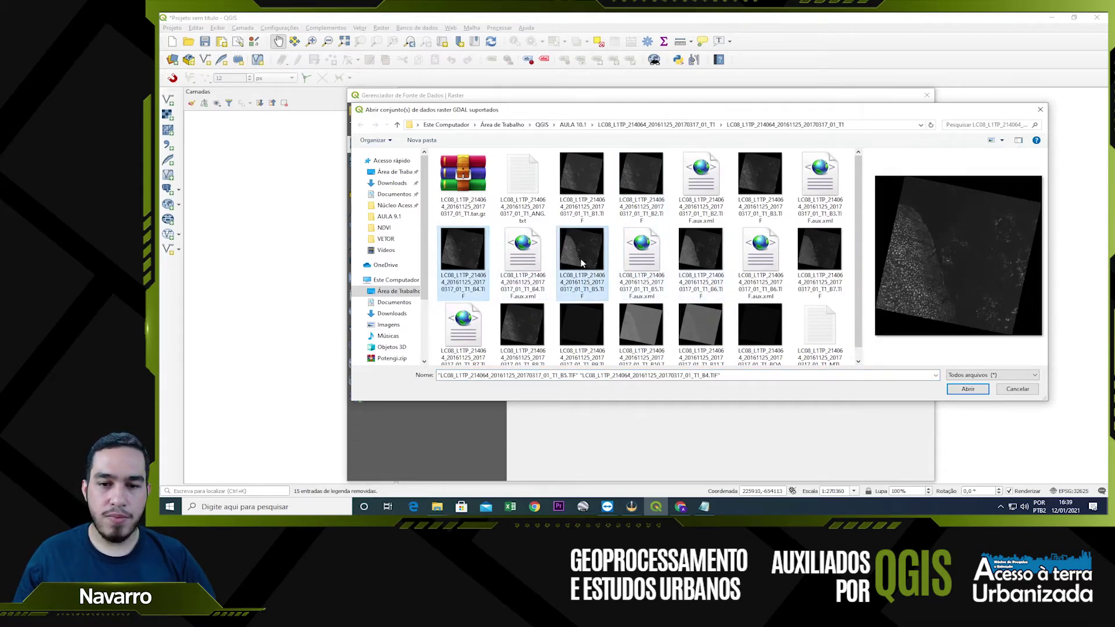
{"action": "scroll", "coordinate": [673, 273], "scroll_direction": "down", "scroll_amount": 1}
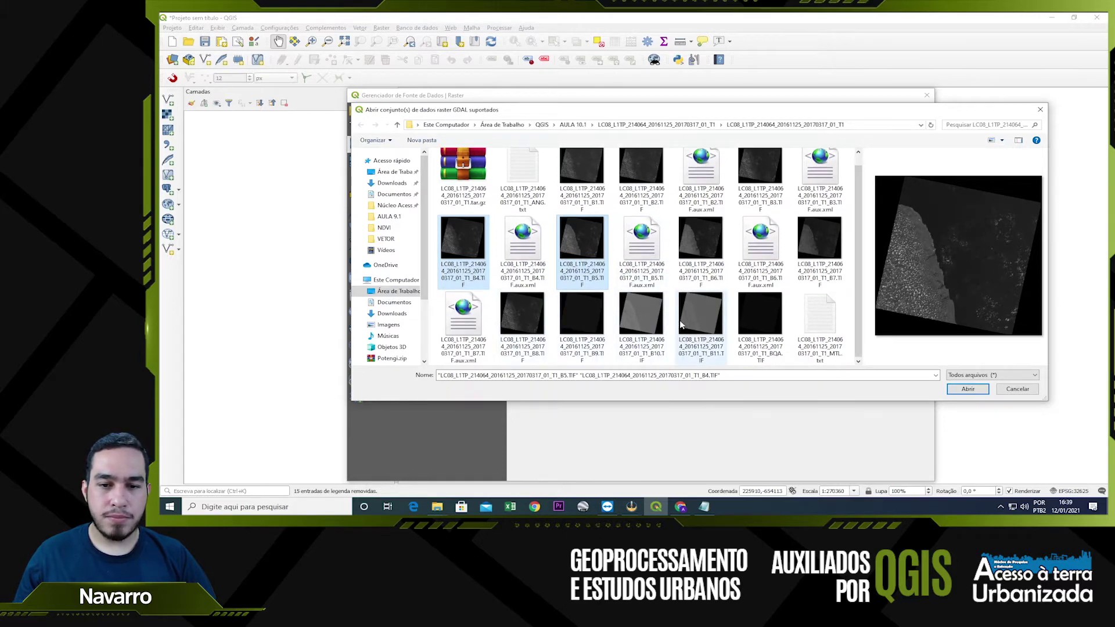
{"action": "left_click", "coordinate": [645, 319], "text": "ctrl"}
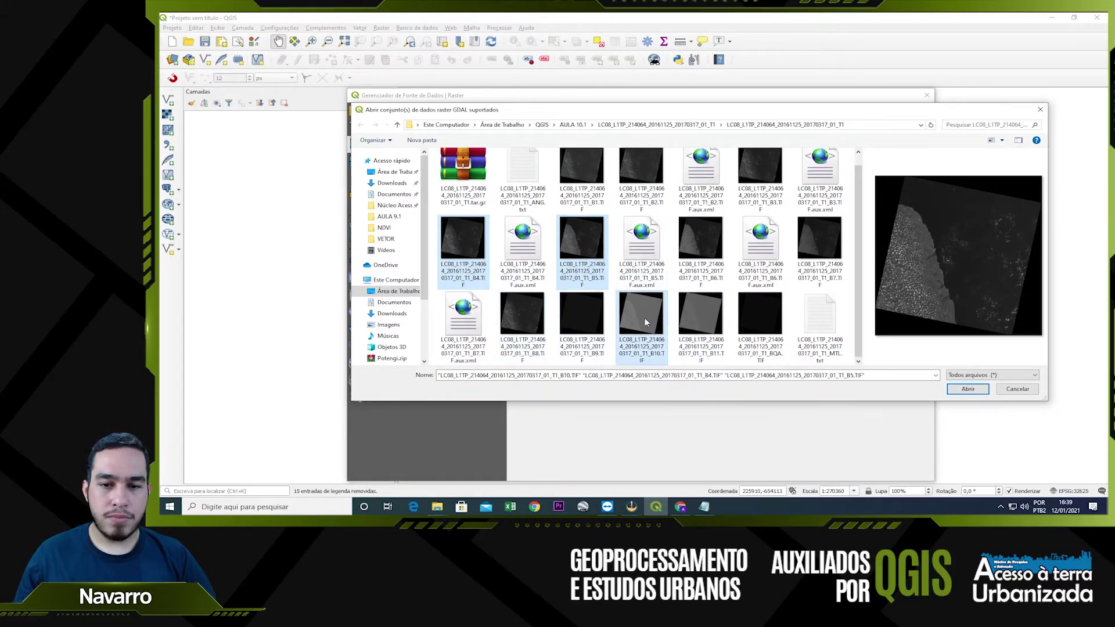
{"action": "left_click", "coordinate": [968, 388]}
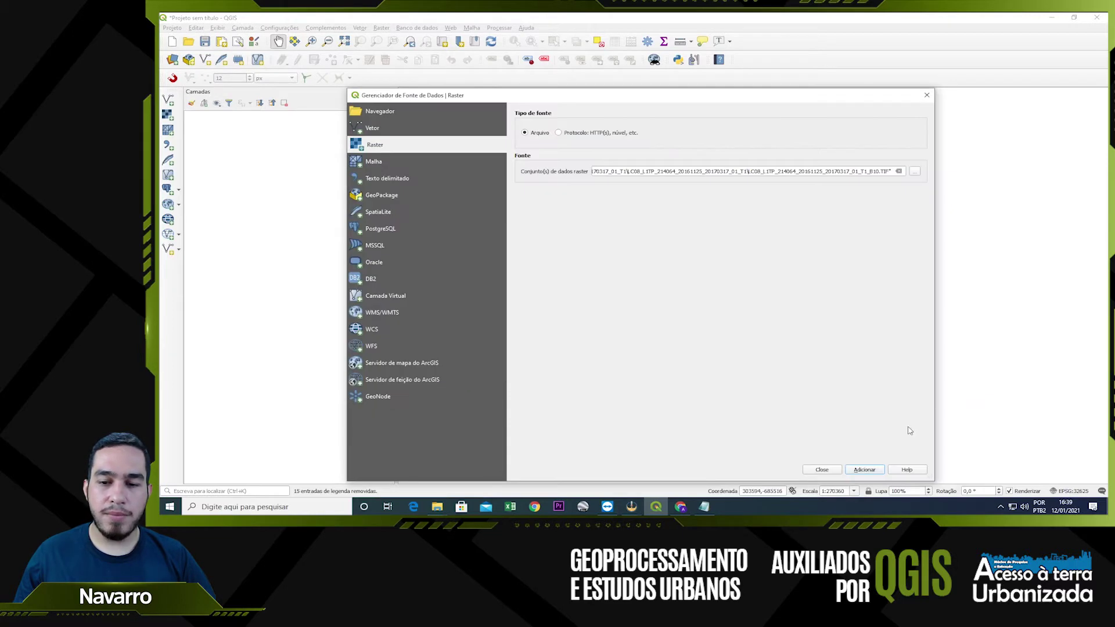
{"action": "left_click", "coordinate": [864, 470]}
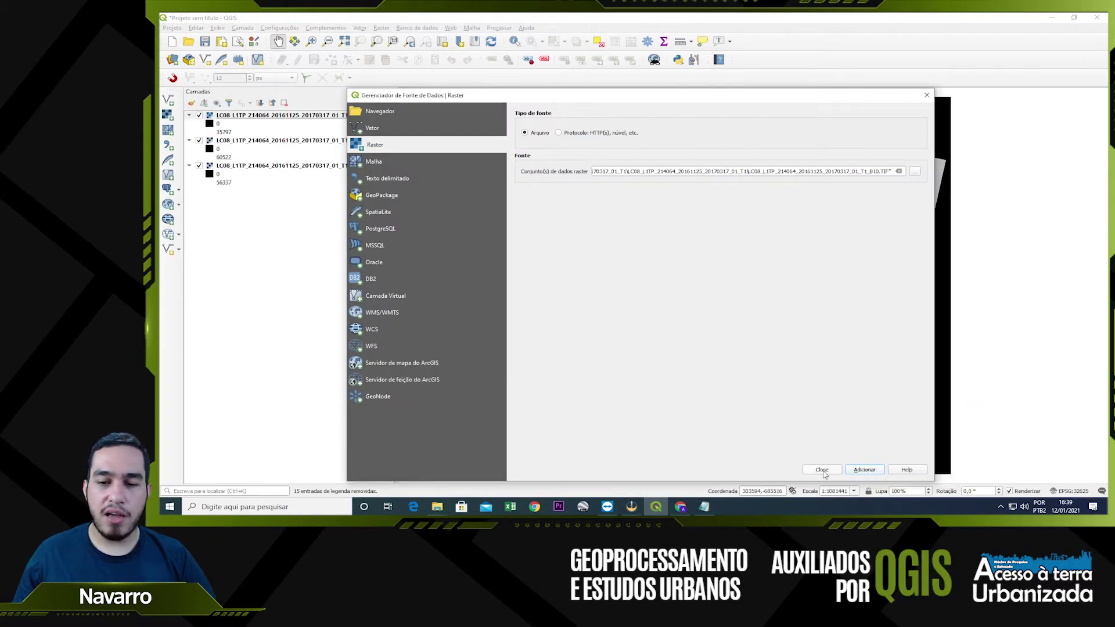
Close the data source manager and collapse the legends of the B10, B5 and B4 layers
{"action": "left_click", "coordinate": [822, 469]}
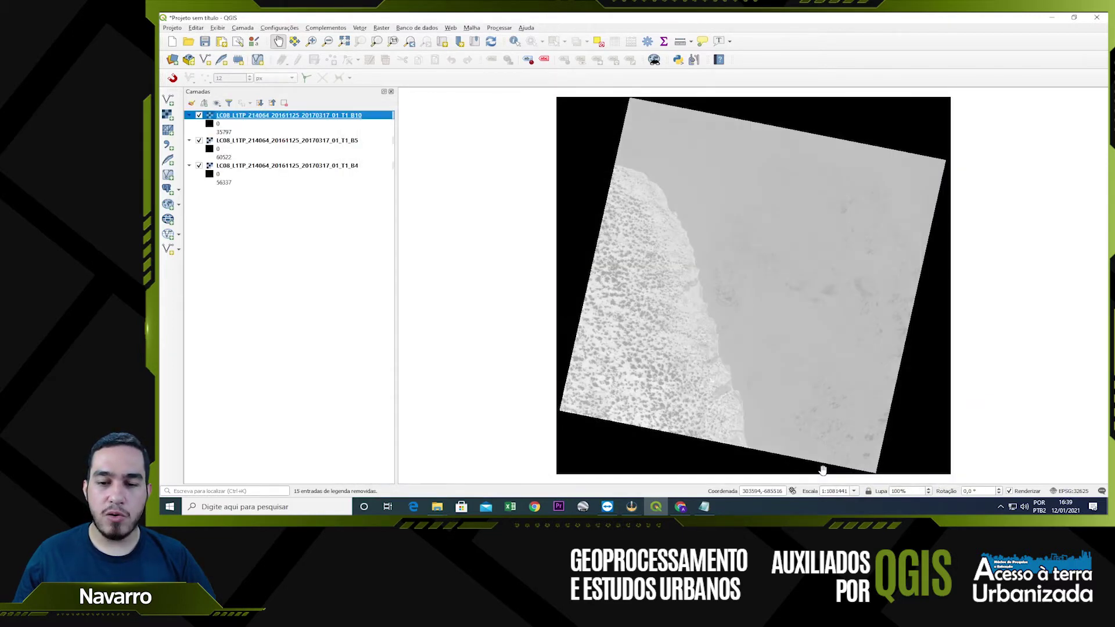
{"action": "left_click", "coordinate": [189, 115]}
{"action": "left_click", "coordinate": [188, 123]}
{"action": "left_click", "coordinate": [188, 132]}
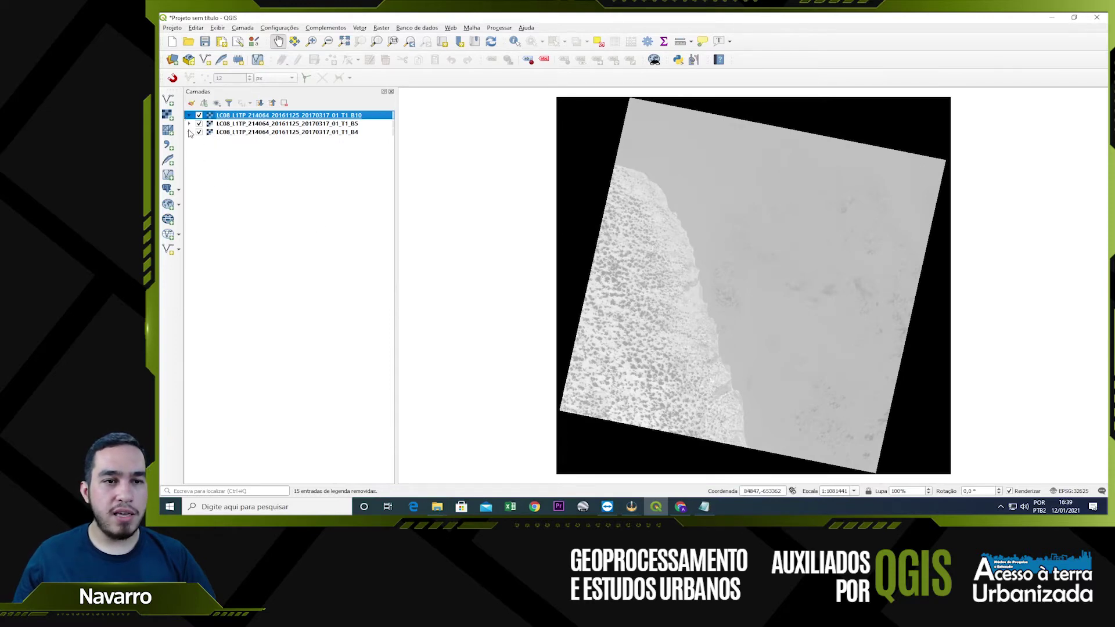
{"action": "left_click", "coordinate": [367, 132]}
{"action": "left_click", "coordinate": [367, 123]}
{"action": "left_click", "coordinate": [366, 115]}
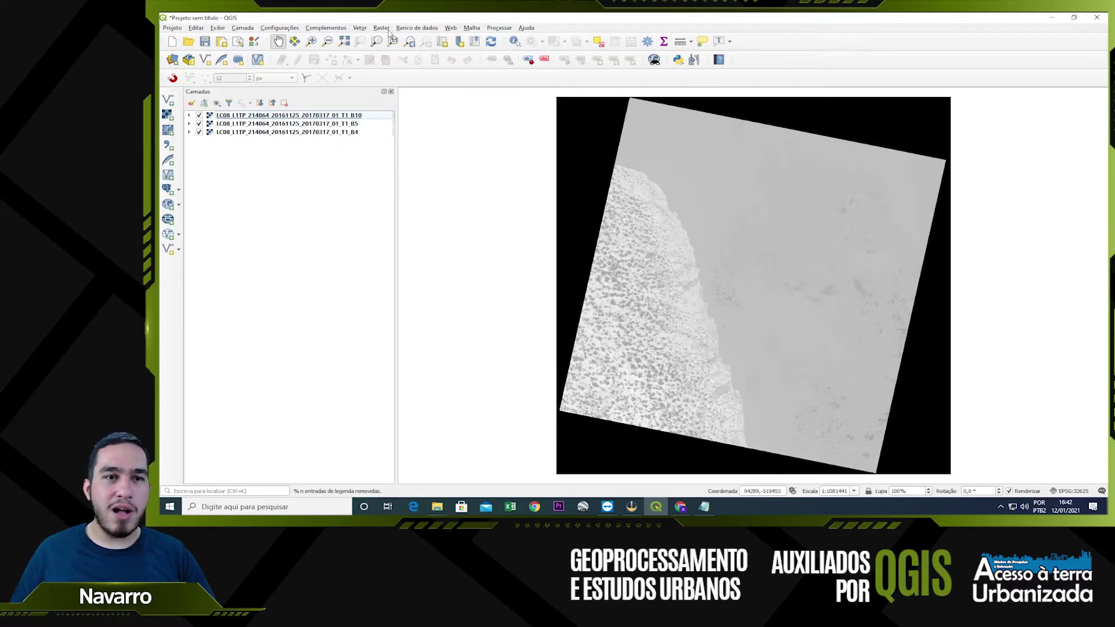
Open the Raster Calculator and select the scene's B10 band
{"action": "left_click", "coordinate": [387, 29]}
{"action": "left_click", "coordinate": [394, 39]}
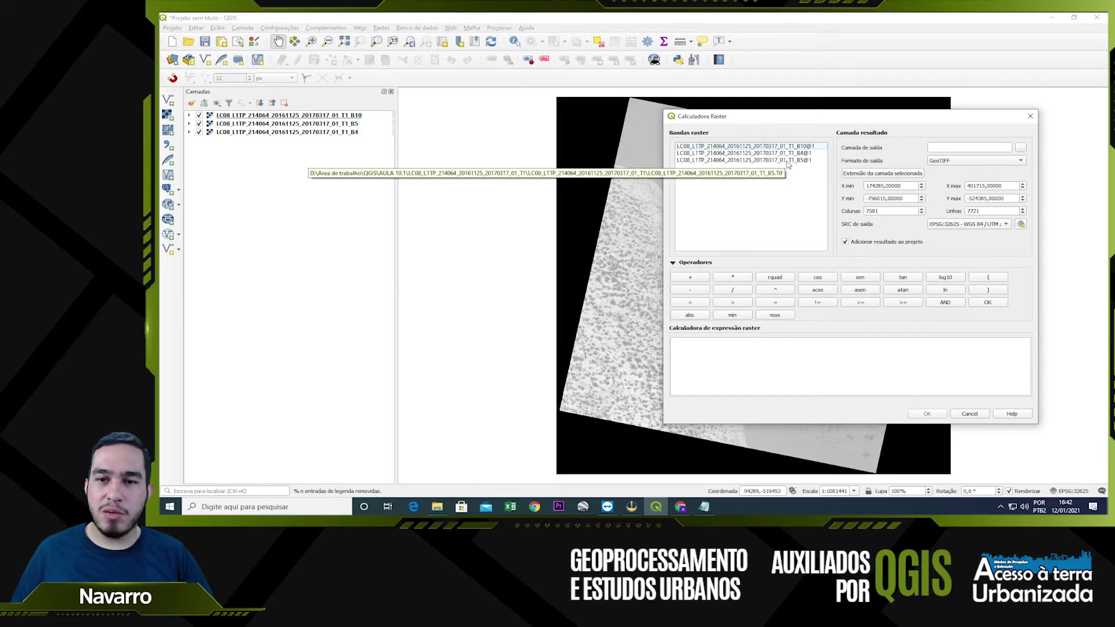
{"action": "left_click", "coordinate": [786, 148]}
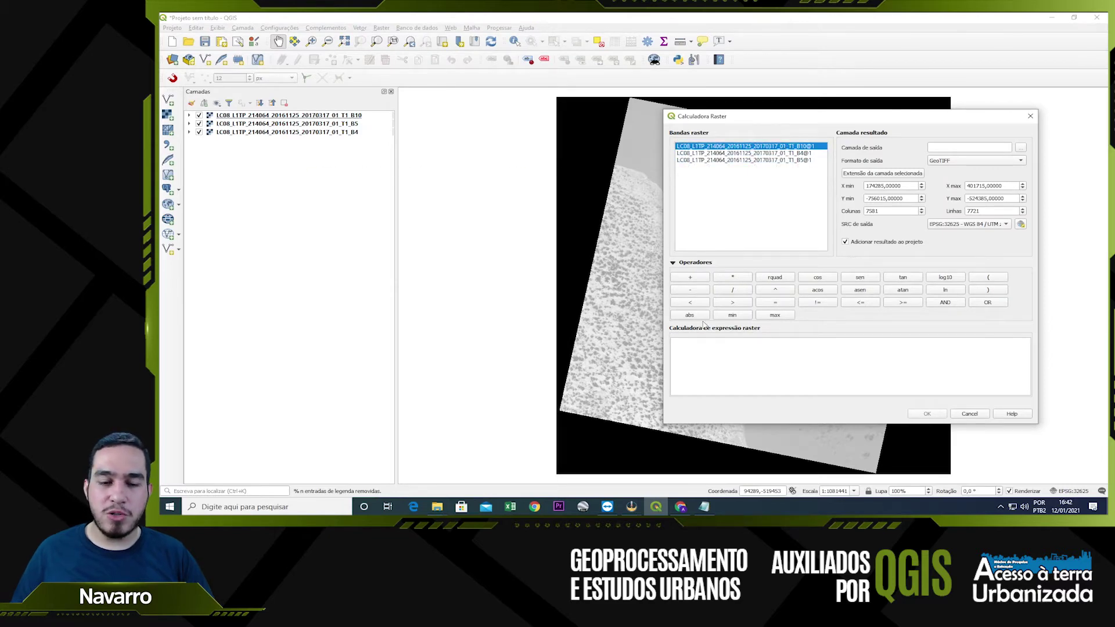
Switch to the Notepad notes and examine the B10 top-of-atmosphere radiance formula and its terms ML, Qcal and AL
{"action": "left_click", "coordinate": [704, 507]}
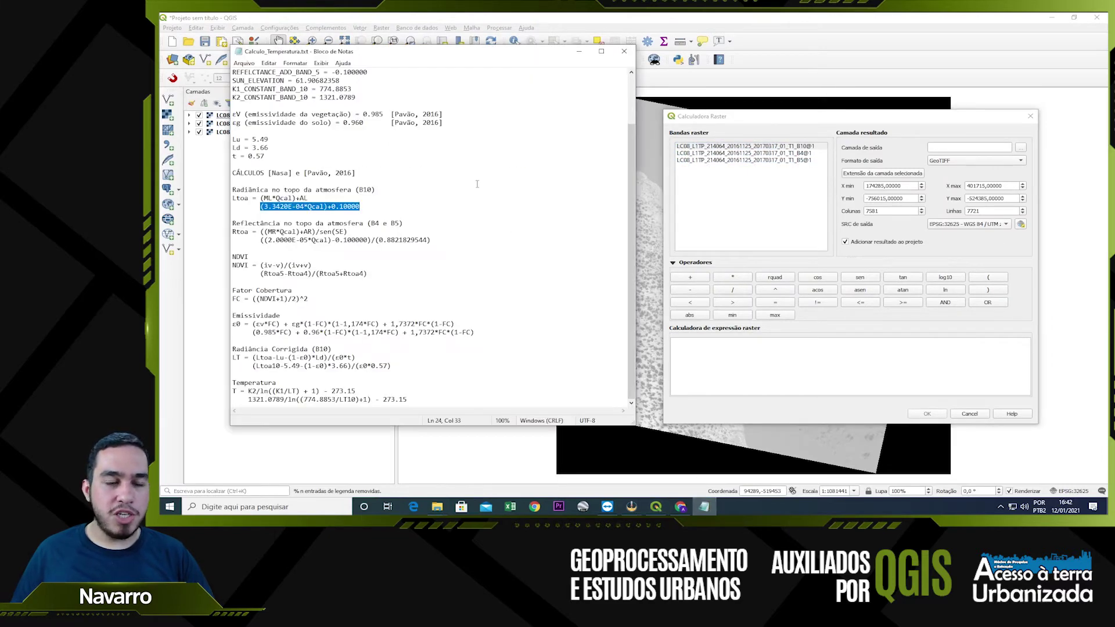
{"action": "left_click", "coordinate": [469, 191]}
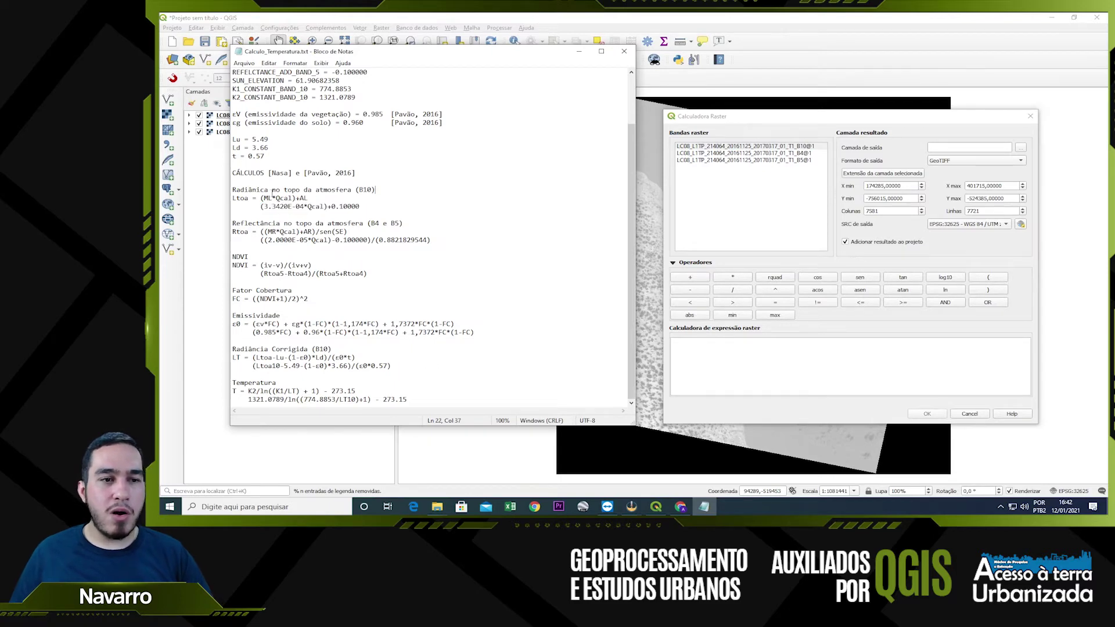
{"action": "left_click_drag", "start_coordinate": [237, 190], "coordinate": [366, 190]}
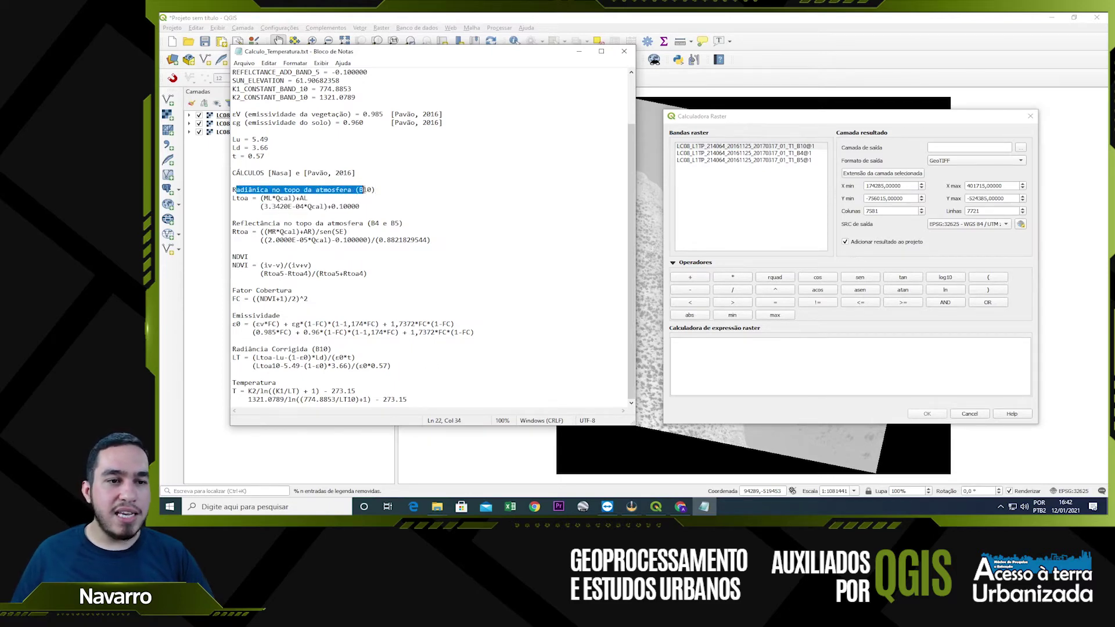
{"action": "left_click", "coordinate": [305, 198]}
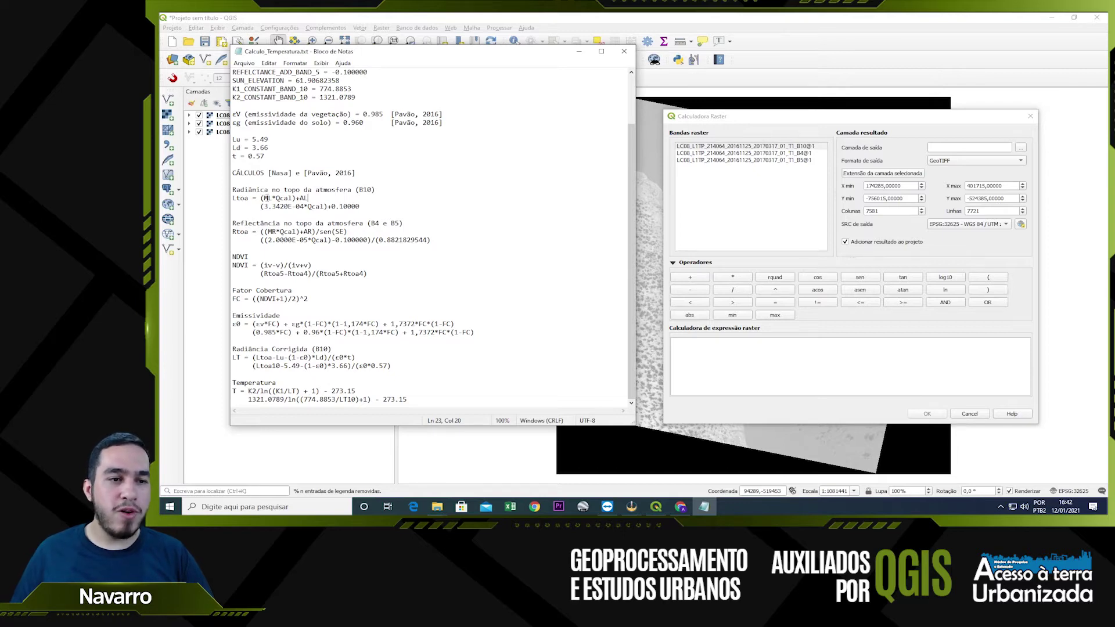
{"action": "left_click_drag", "start_coordinate": [264, 198], "coordinate": [272, 198]}
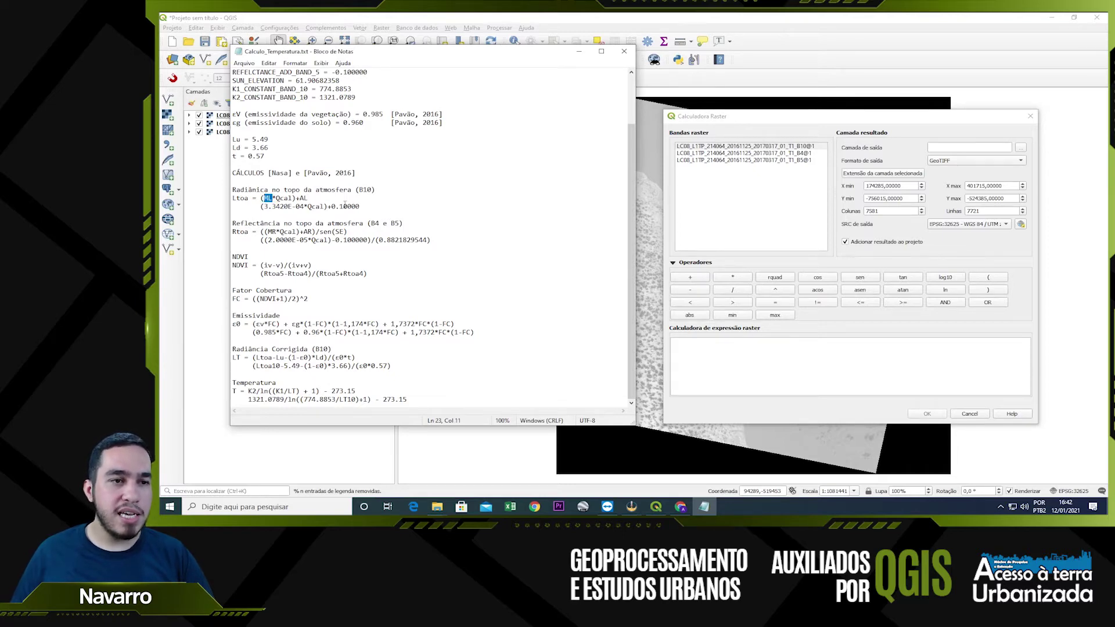
{"action": "scroll", "coordinate": [345, 205], "scroll_direction": "up", "scroll_amount": 2}
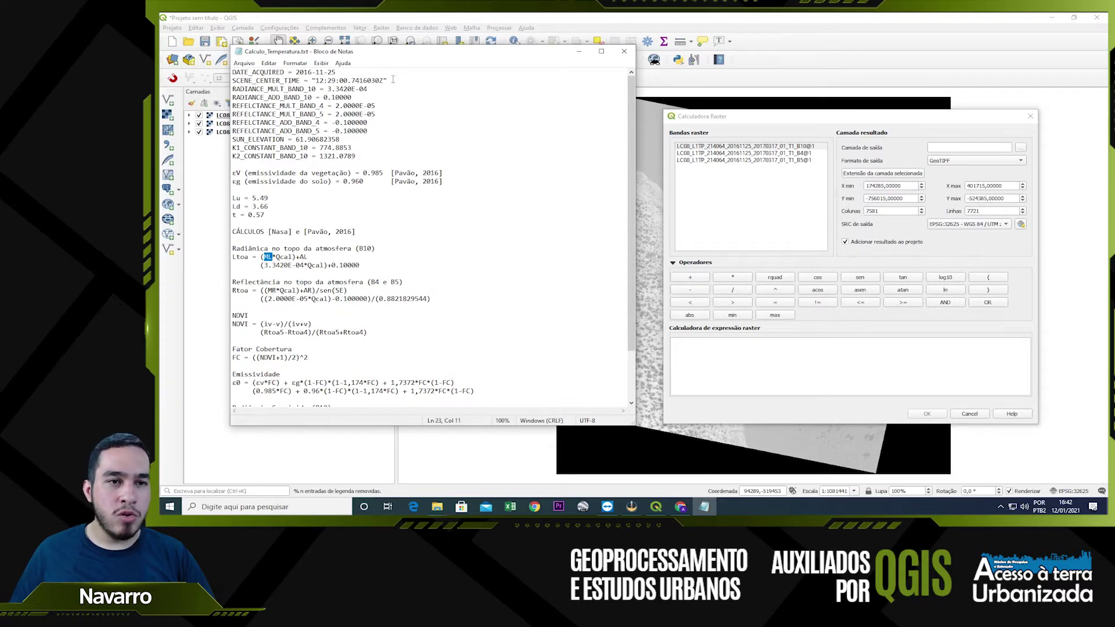
{"action": "scroll", "coordinate": [318, 123], "scroll_direction": "down", "scroll_amount": 2}
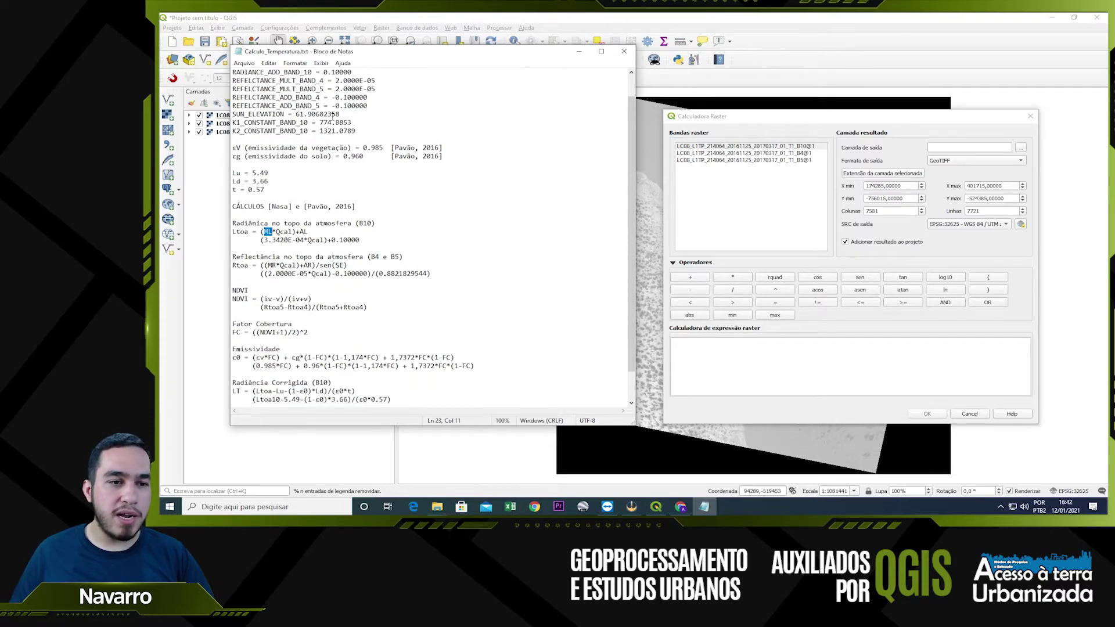
{"action": "left_click_drag", "start_coordinate": [277, 198], "coordinate": [293, 198]}
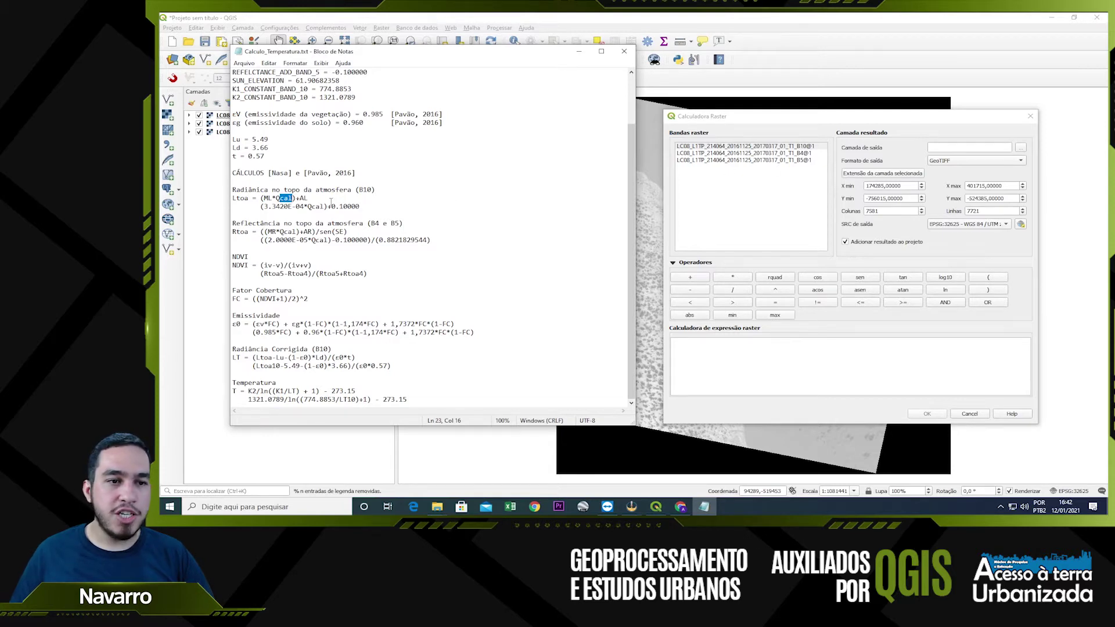
{"action": "left_click", "coordinate": [306, 198]}
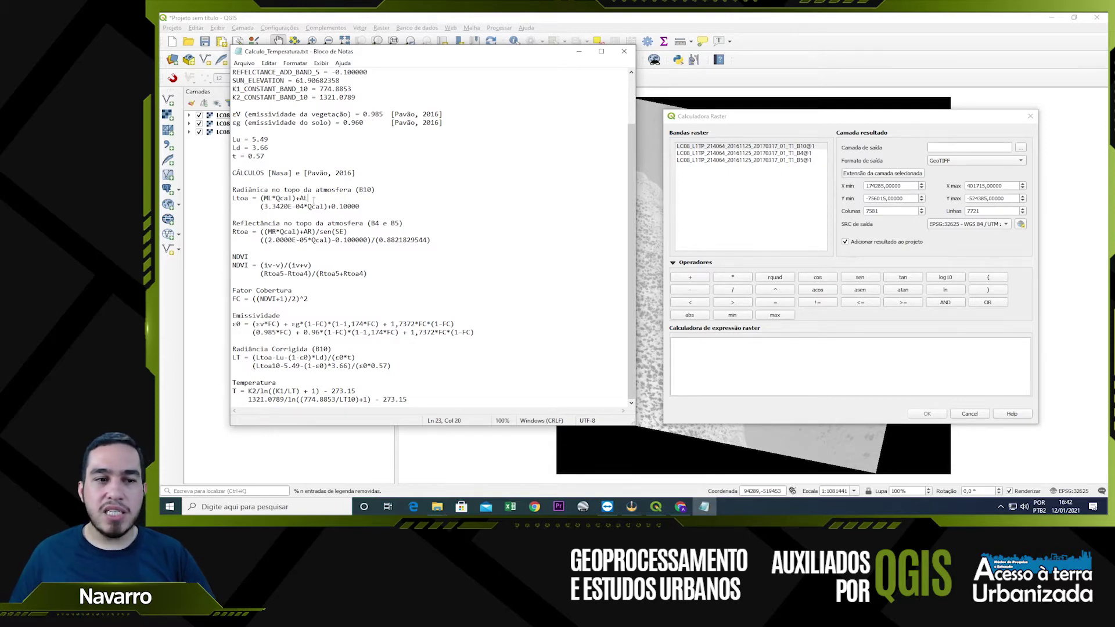
{"action": "left_click", "coordinate": [365, 207]}
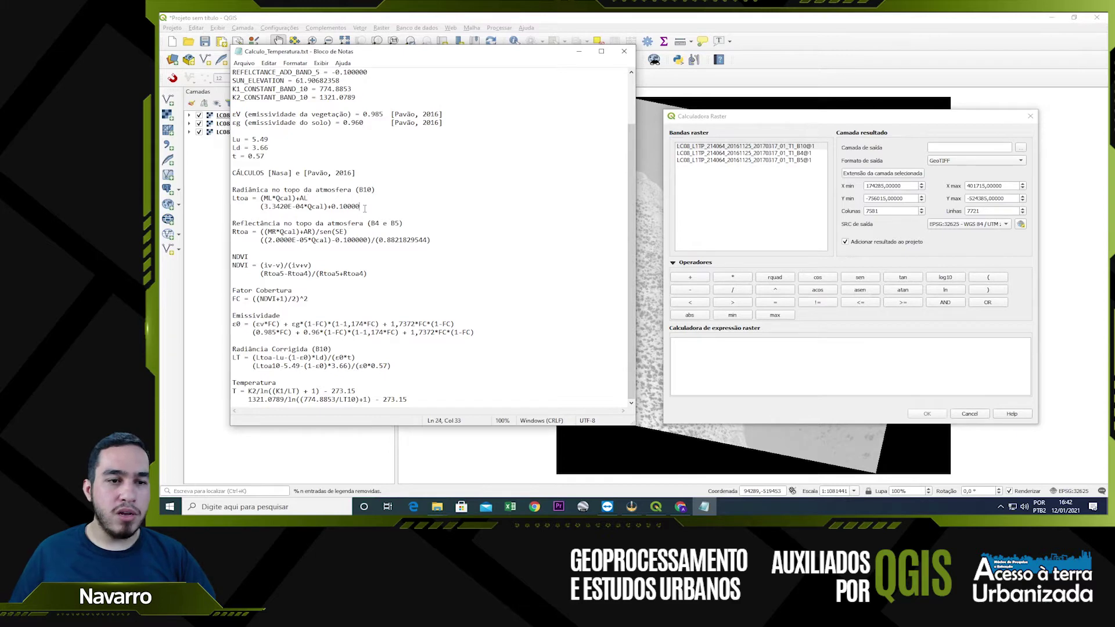
Copy the radiance formula (3.3420E-04*Qcal)+0.10000 from the notes into the QGIS raster expression, replacing Qcal with the B10 band
{"action": "left_click_drag", "start_coordinate": [268, 212], "coordinate": [260, 207]}
{"action": "key", "text": "ctrl+c"}
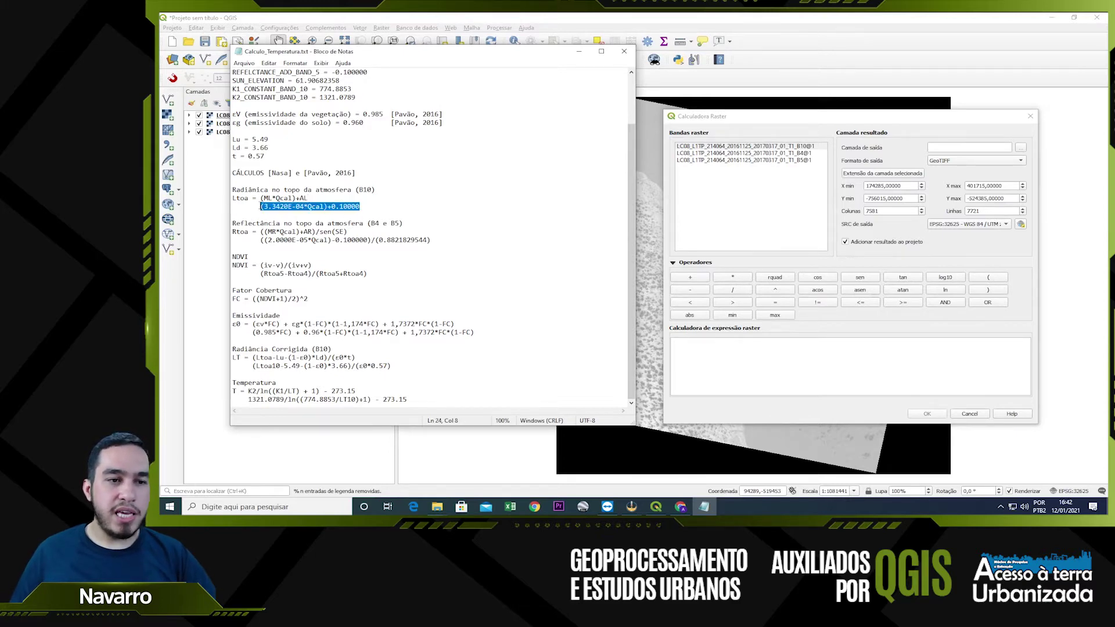
{"action": "left_click", "coordinate": [685, 349]}
{"action": "key", "text": "ctrl+v"}
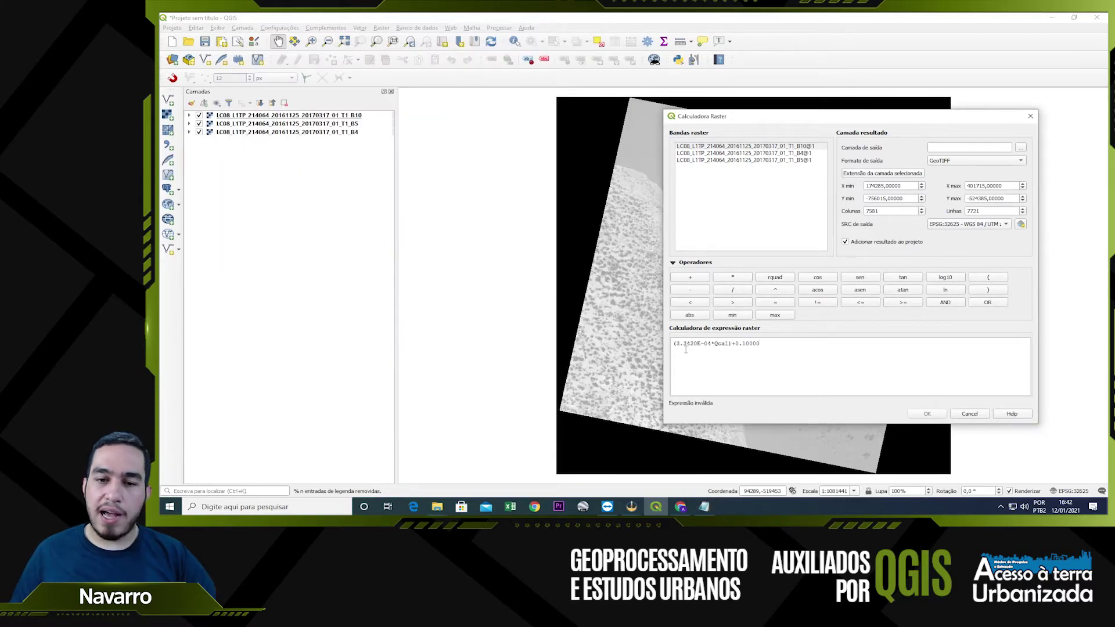
{"action": "key", "text": "BackSpace"}
{"action": "key", "text": "BackSpace"}
{"action": "key", "text": "BackSpace"}
{"action": "key", "text": "BackSpace"}
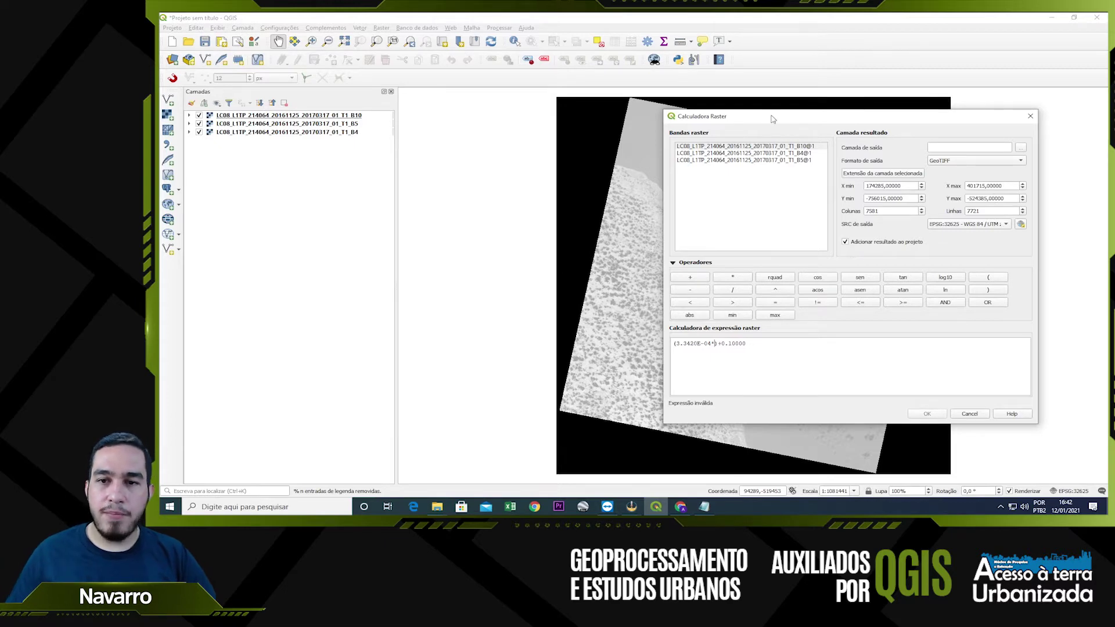
{"action": "double_click", "coordinate": [772, 147]}
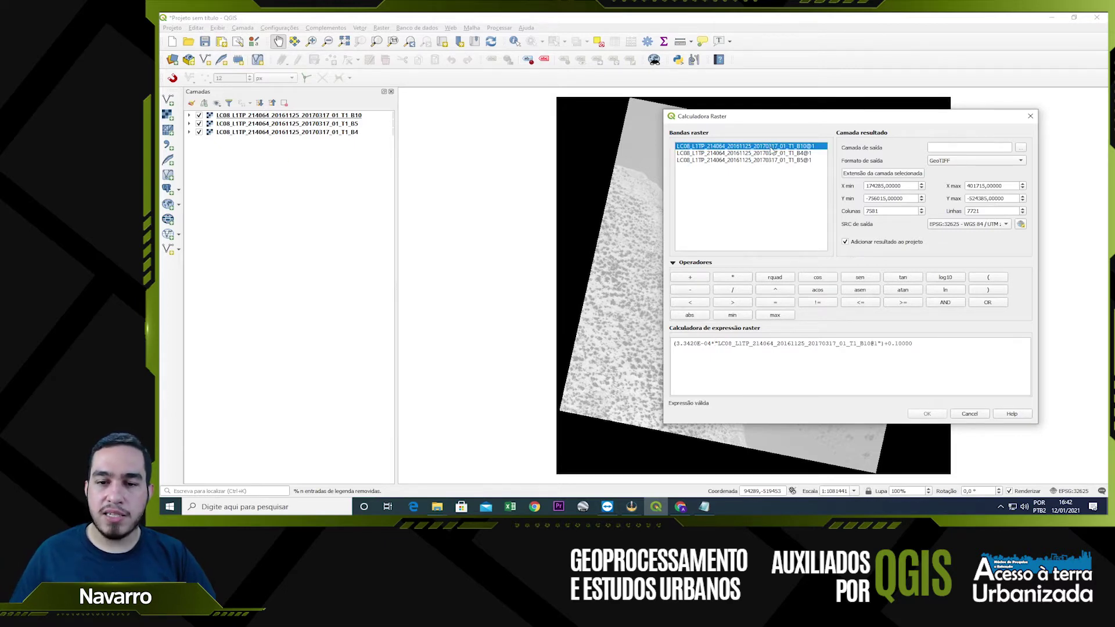
Name the output layer Ltoa_B10, run the raster calculation and collapse the new layer's legend
{"action": "left_click", "coordinate": [945, 147]}
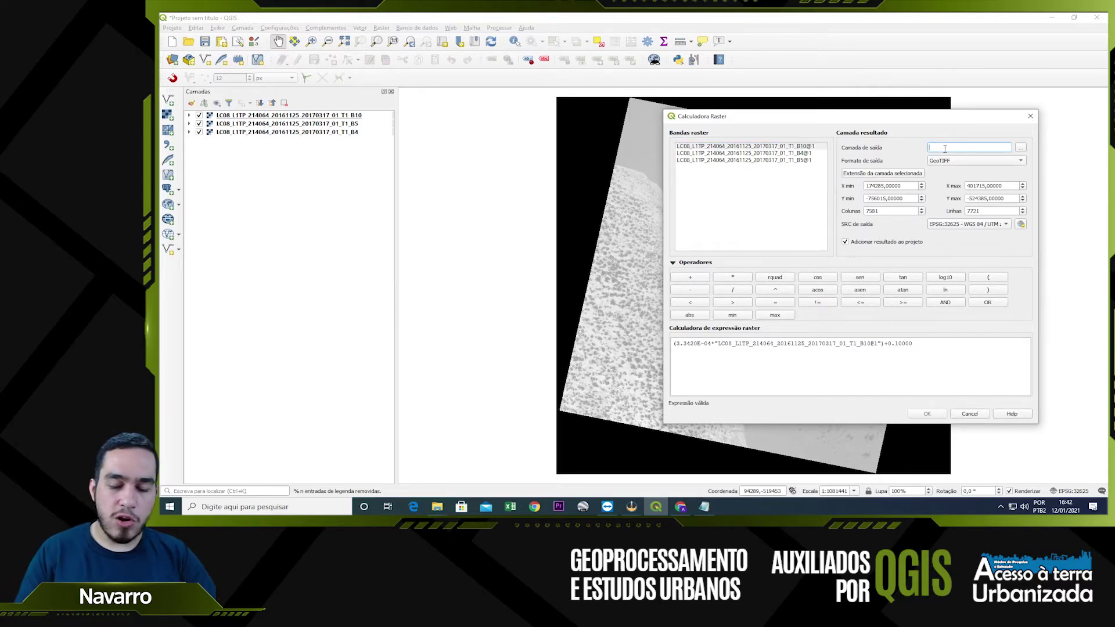
{"action": "type", "text": "lto"}
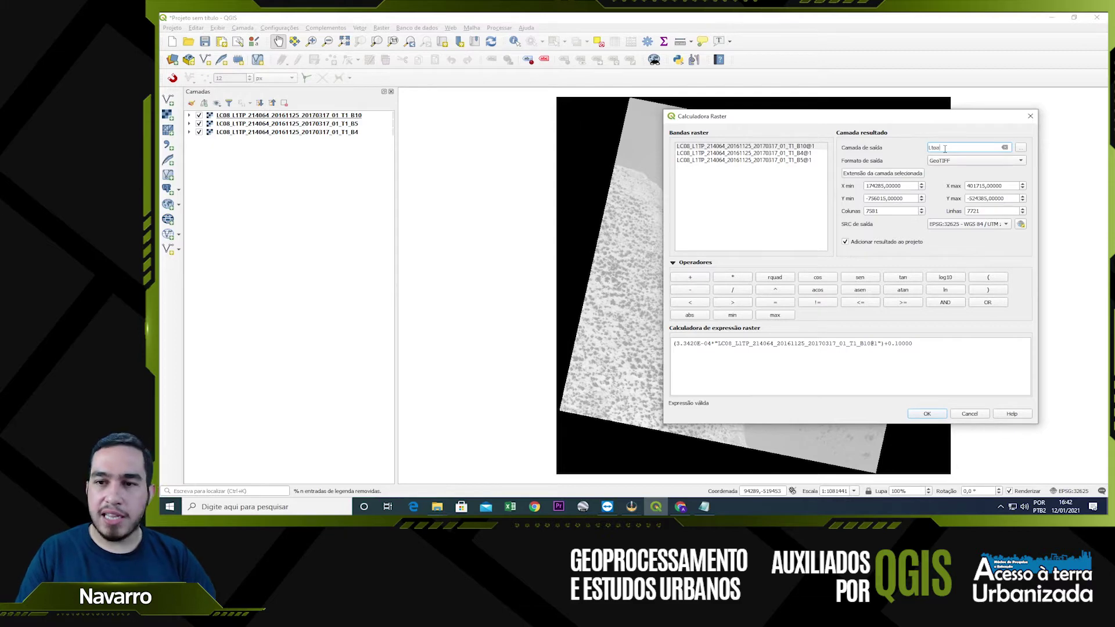
{"action": "type", "text": "a_"}
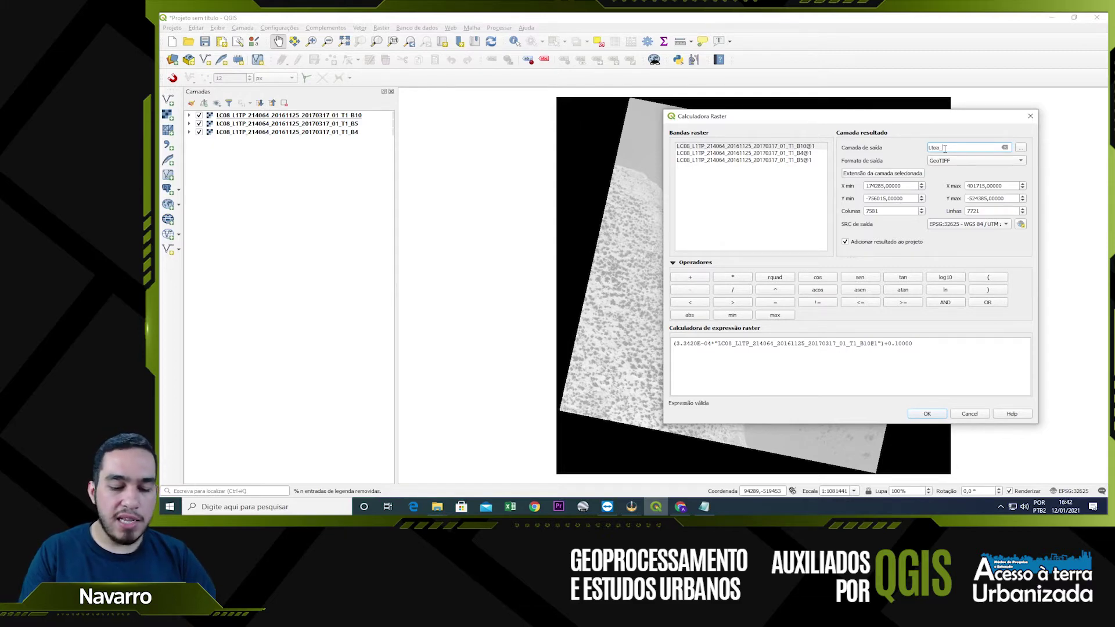
{"action": "type", "text": "B10"}
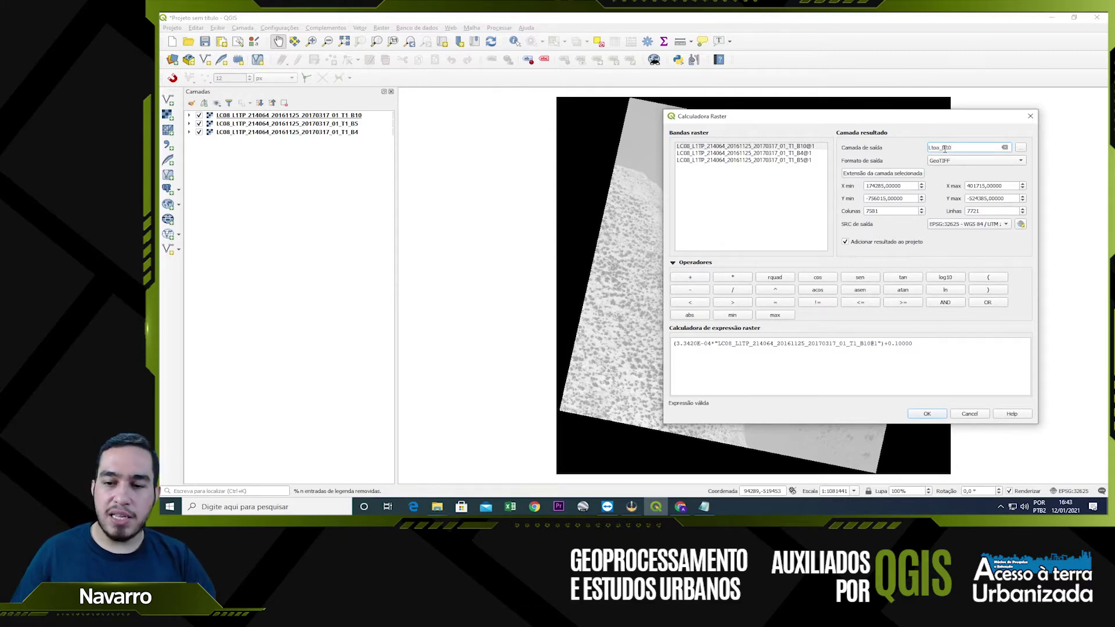
{"action": "left_click", "coordinate": [925, 414]}
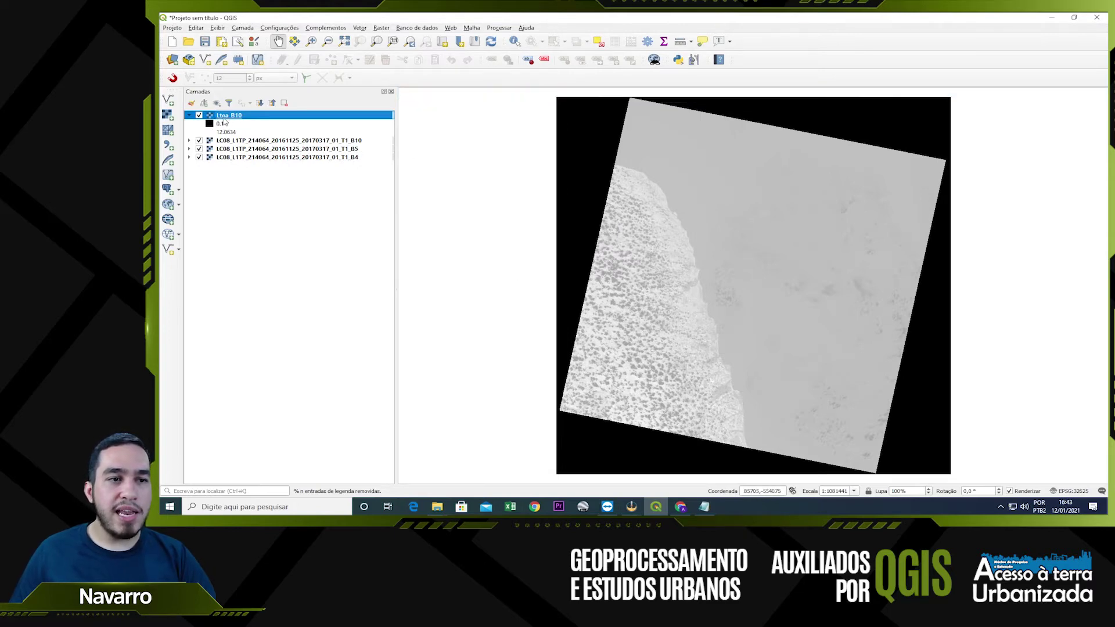
{"action": "left_click", "coordinate": [189, 116]}
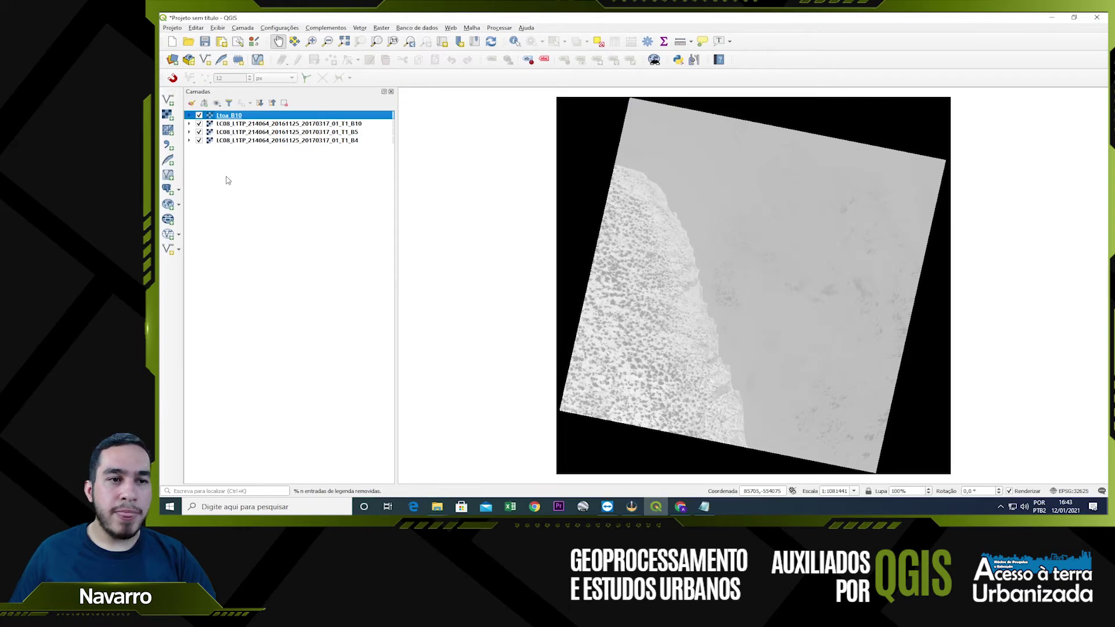
Open the Raster Calculator again, and in the Notepad notes examine the B4 and B5 reflectance formula and the sun elevation
{"action": "left_click", "coordinate": [381, 28]}
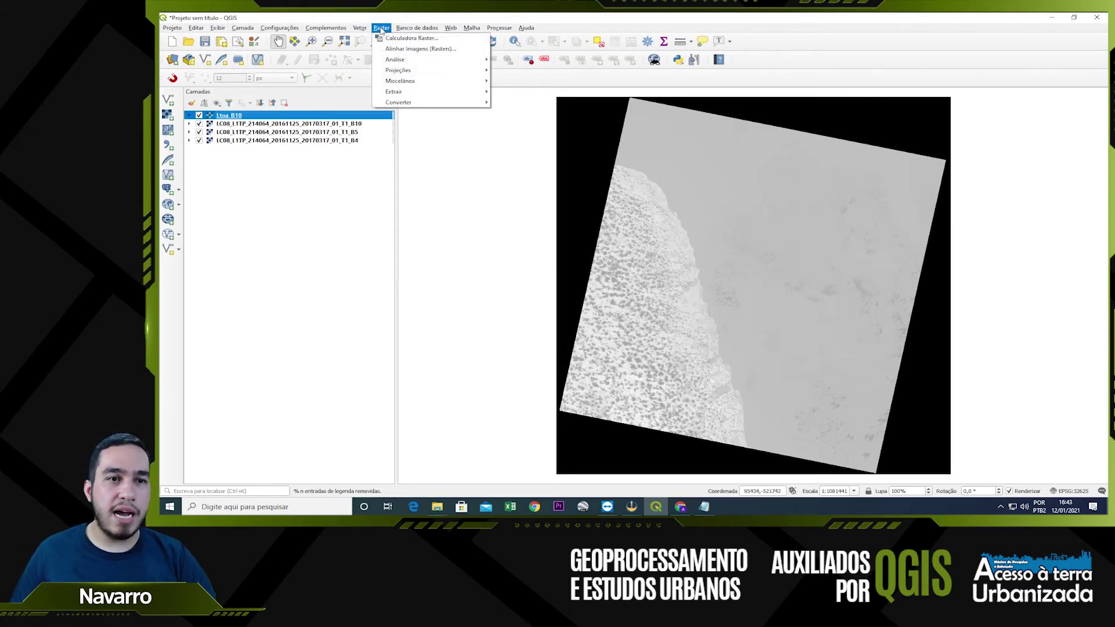
{"action": "left_click", "coordinate": [414, 40]}
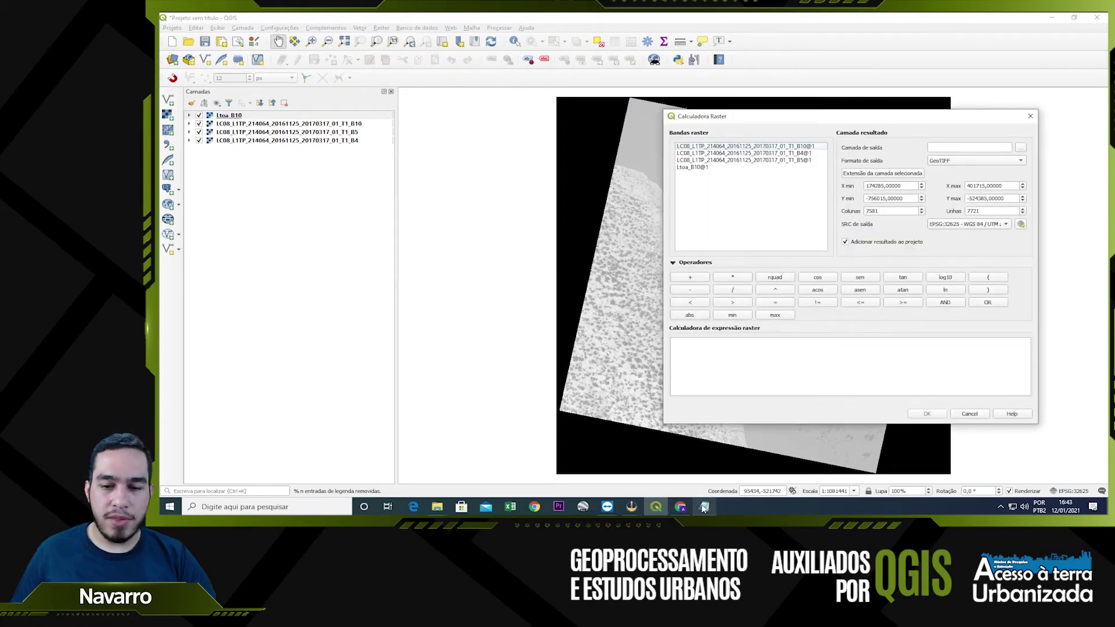
{"action": "key", "text": "alt+Tab"}
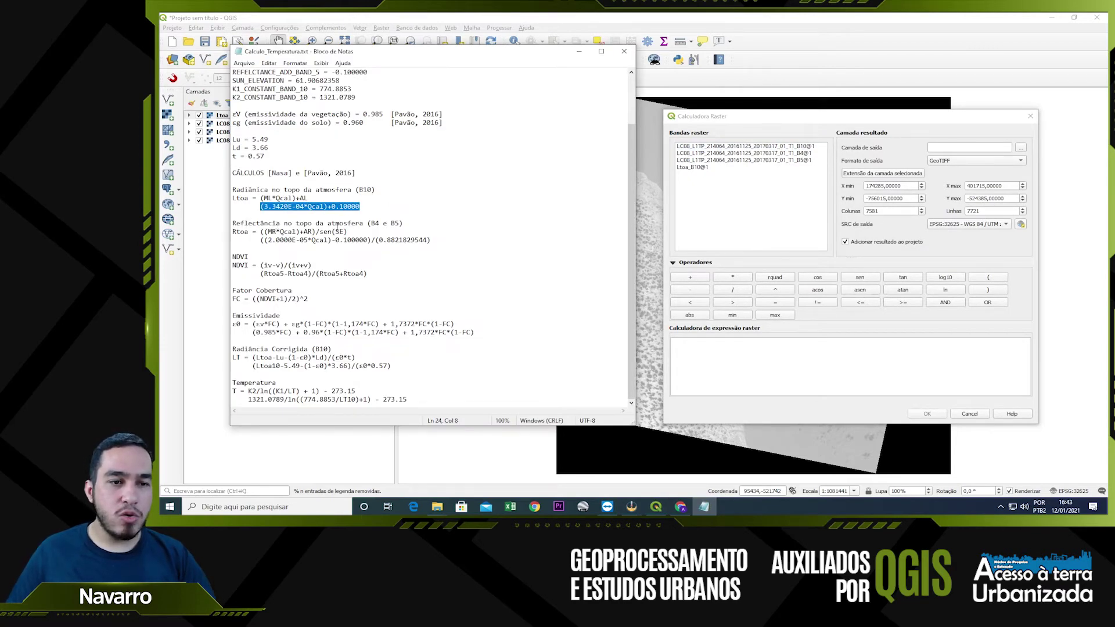
{"action": "left_click", "coordinate": [370, 223]}
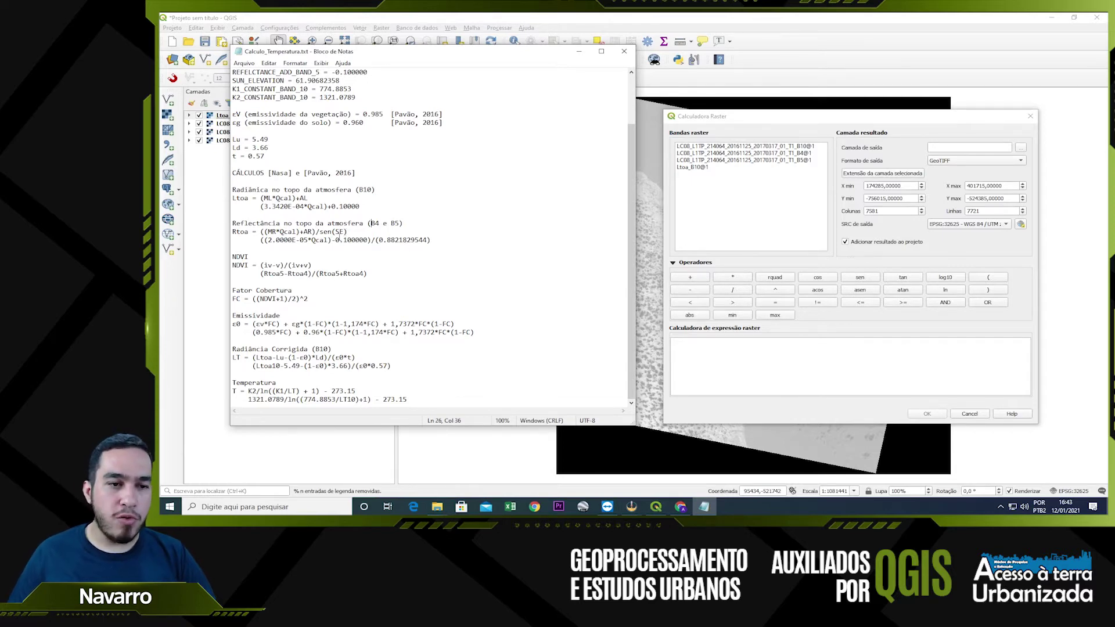
{"action": "scroll", "coordinate": [339, 239], "scroll_direction": "up", "scroll_amount": 2}
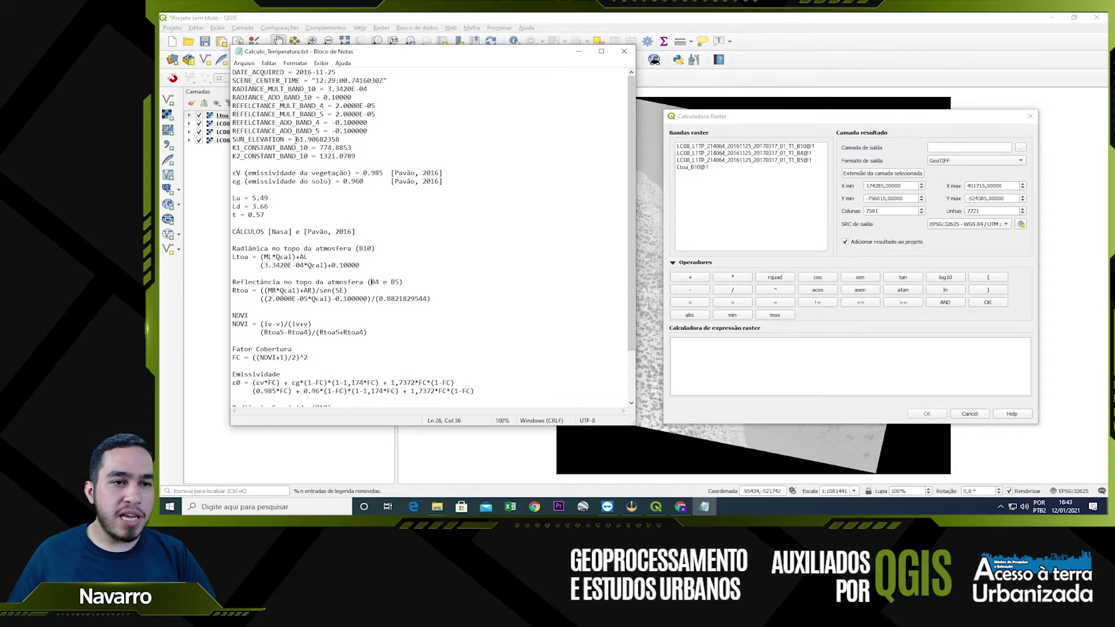
{"action": "left_click_drag", "start_coordinate": [296, 140], "coordinate": [347, 141]}
{"action": "scroll", "coordinate": [372, 243], "scroll_direction": "down", "scroll_amount": 2}
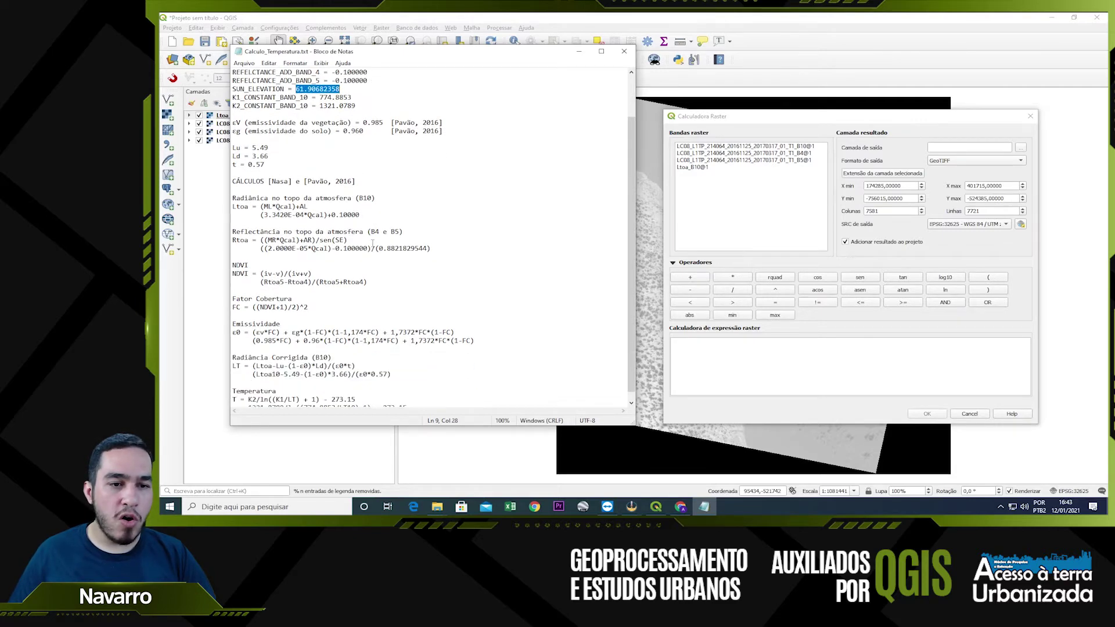
Copy the reflectance formula ((2.0000E-05*Qcal)-0.100000)/(0.8821829544) from the notes into the QGIS raster expression, replacing Qcal with the B4 band
{"action": "left_click_drag", "start_coordinate": [377, 249], "coordinate": [261, 252]}
{"action": "key", "text": "ctrl+c"}
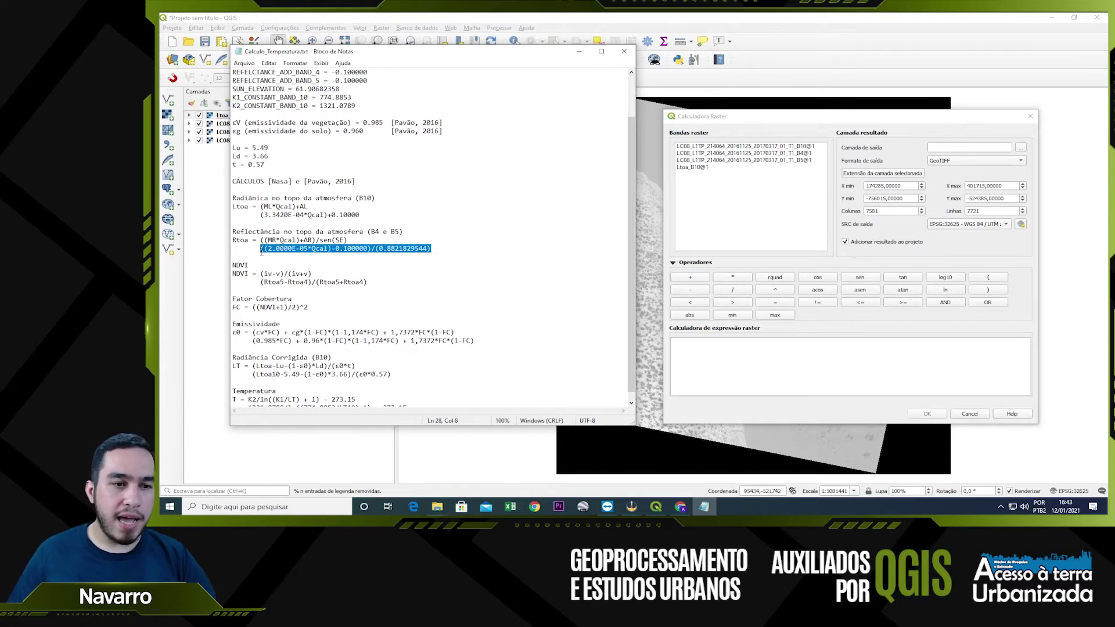
{"action": "left_click", "coordinate": [711, 357]}
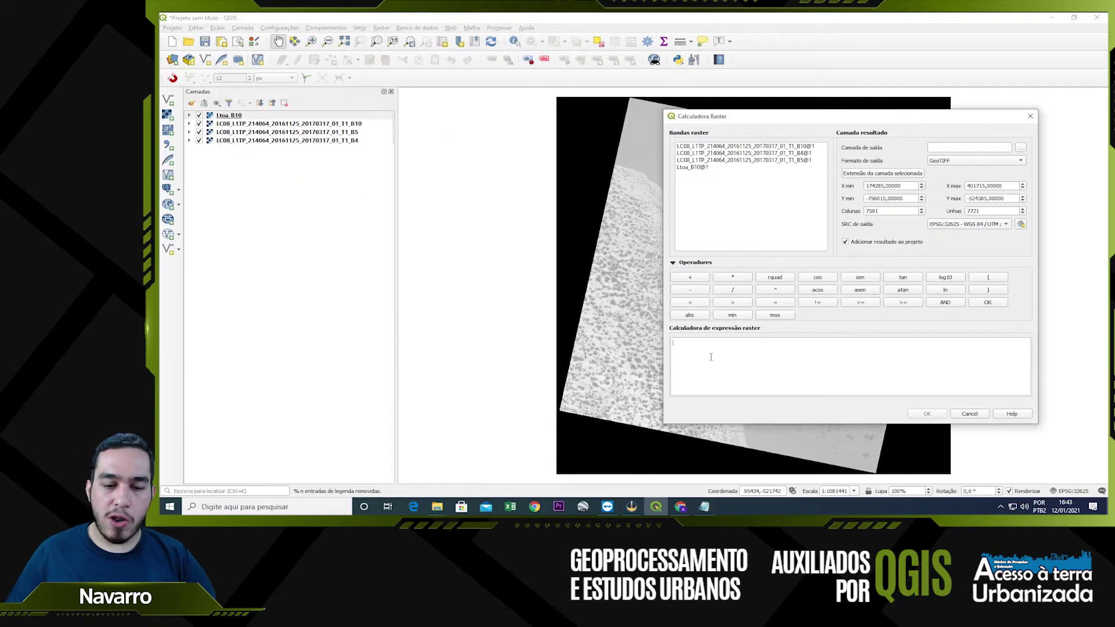
{"action": "key", "text": "ctrl+v"}
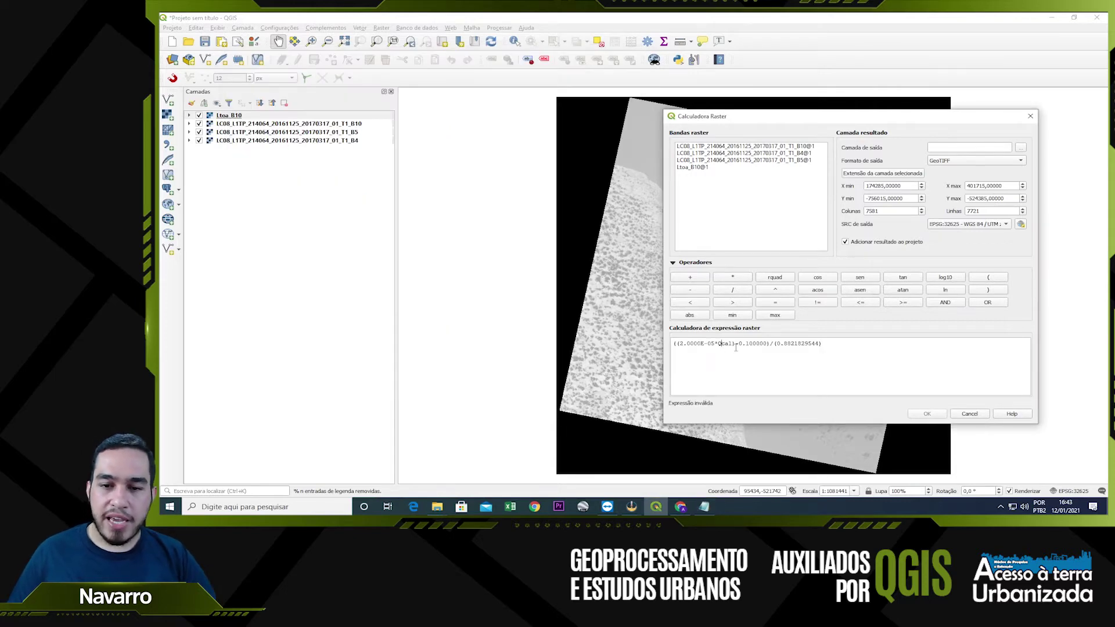
{"action": "key", "text": "Delete"}
{"action": "key", "text": "Delete"}
{"action": "key", "text": "Delete"}
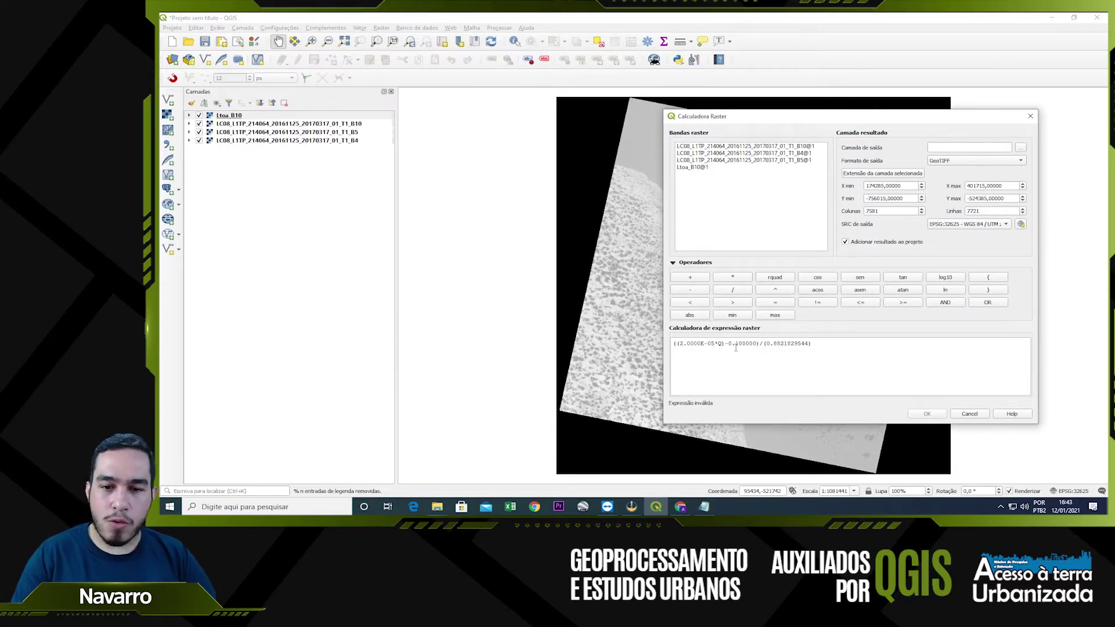
{"action": "key", "text": "BackSpace"}
{"action": "double_click", "coordinate": [764, 154]}
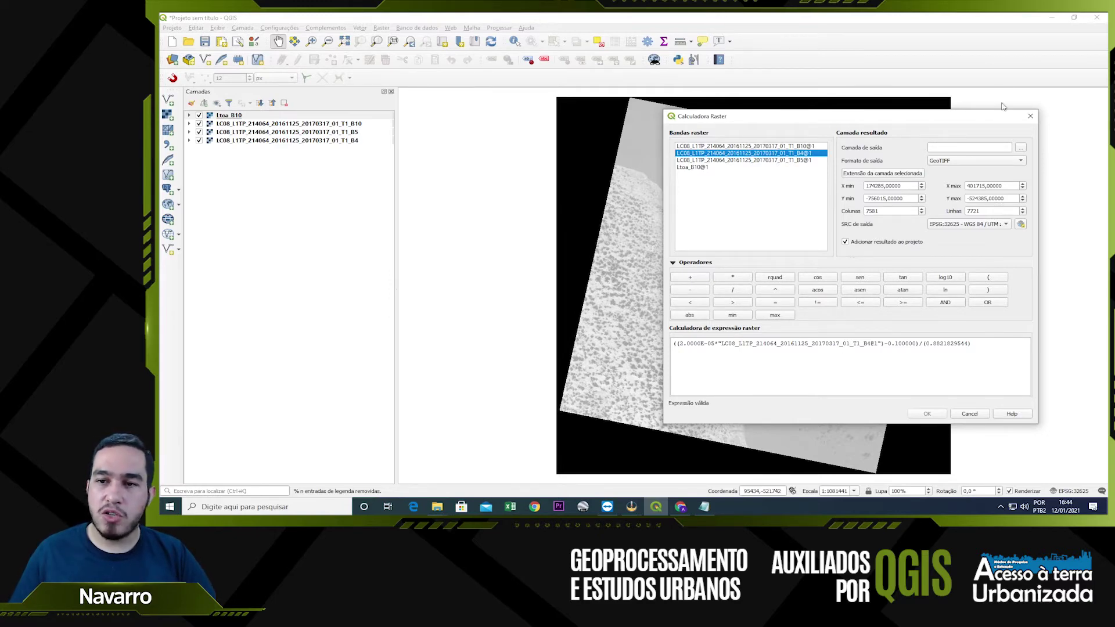
Name the output layer Rtoa_B04, run the raster calculation and collapse the new layer's legend
{"action": "left_click", "coordinate": [955, 149]}
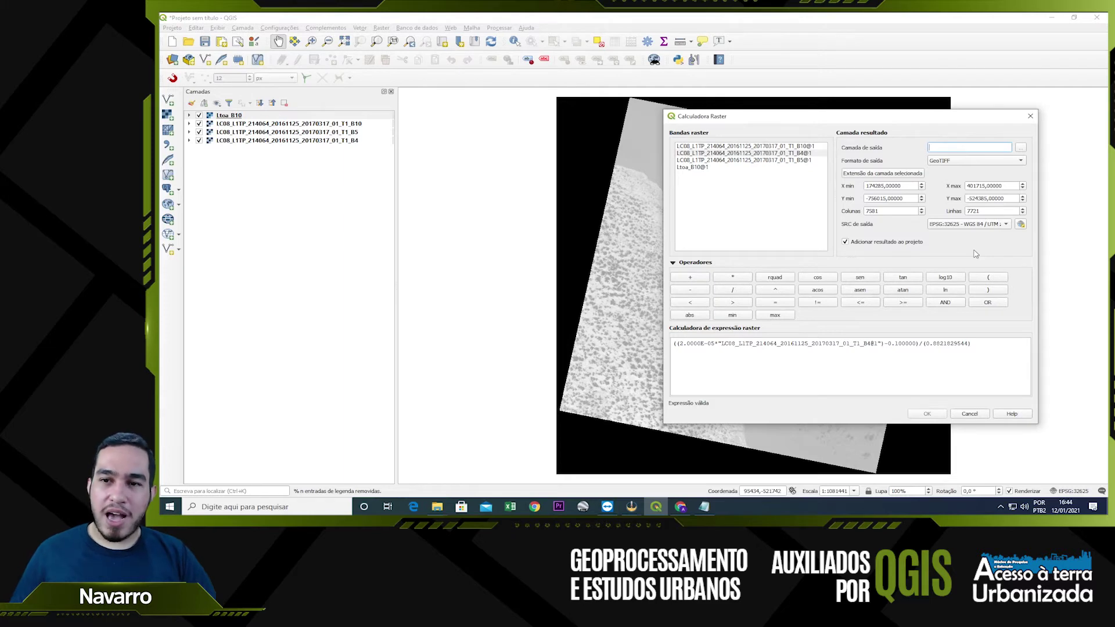
{"action": "type", "text": "R"}
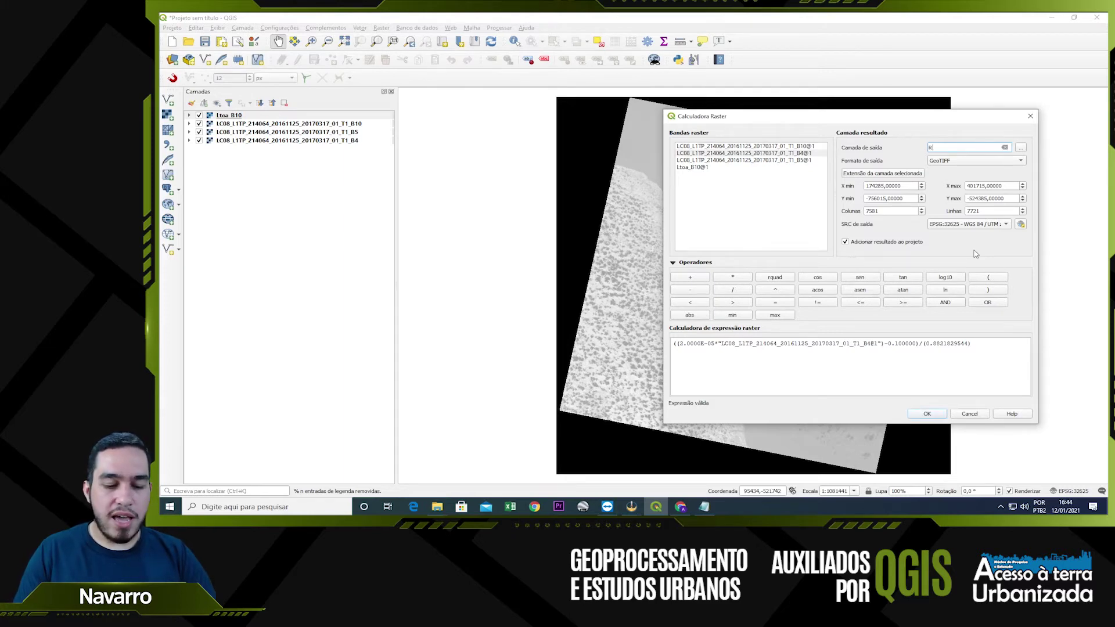
{"action": "type", "text": "toa_"}
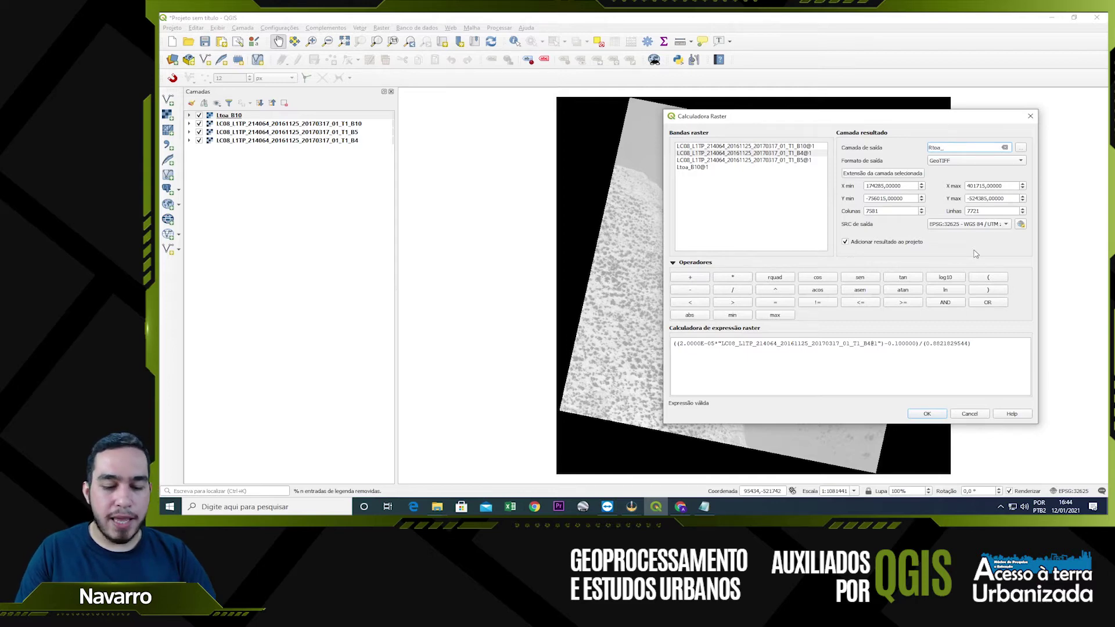
{"action": "type", "text": "B04"}
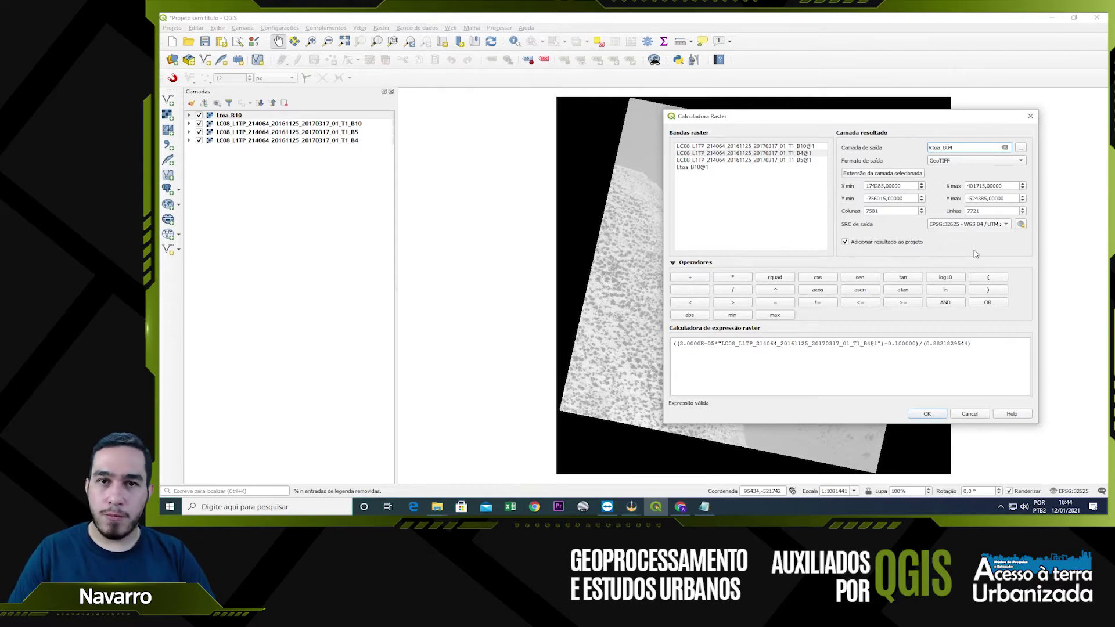
{"action": "left_click", "coordinate": [926, 414]}
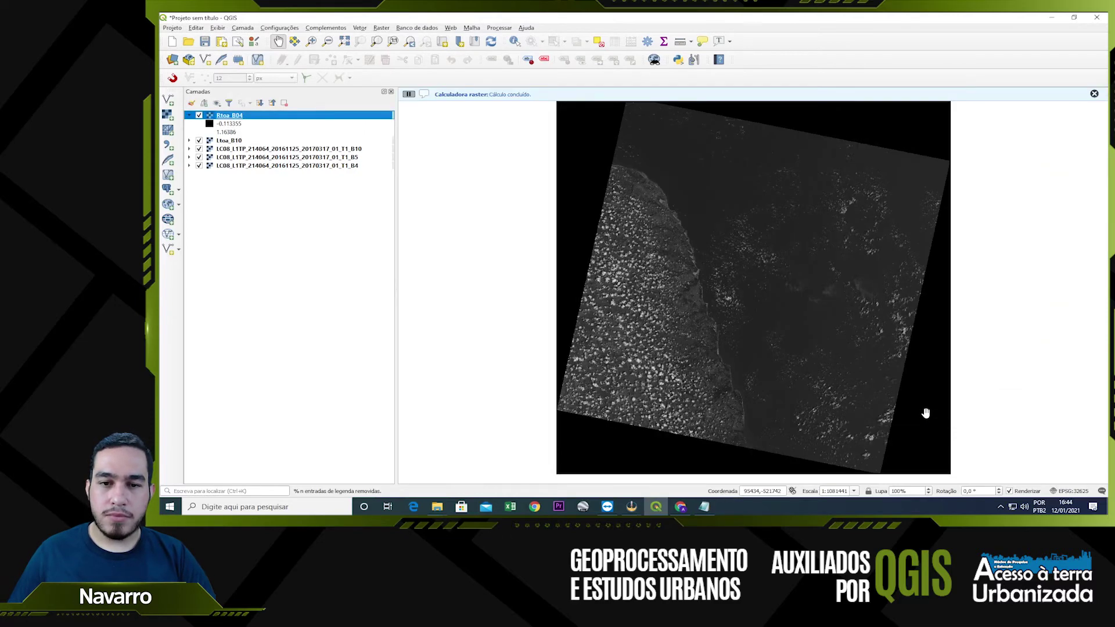
{"action": "left_click", "coordinate": [189, 115]}
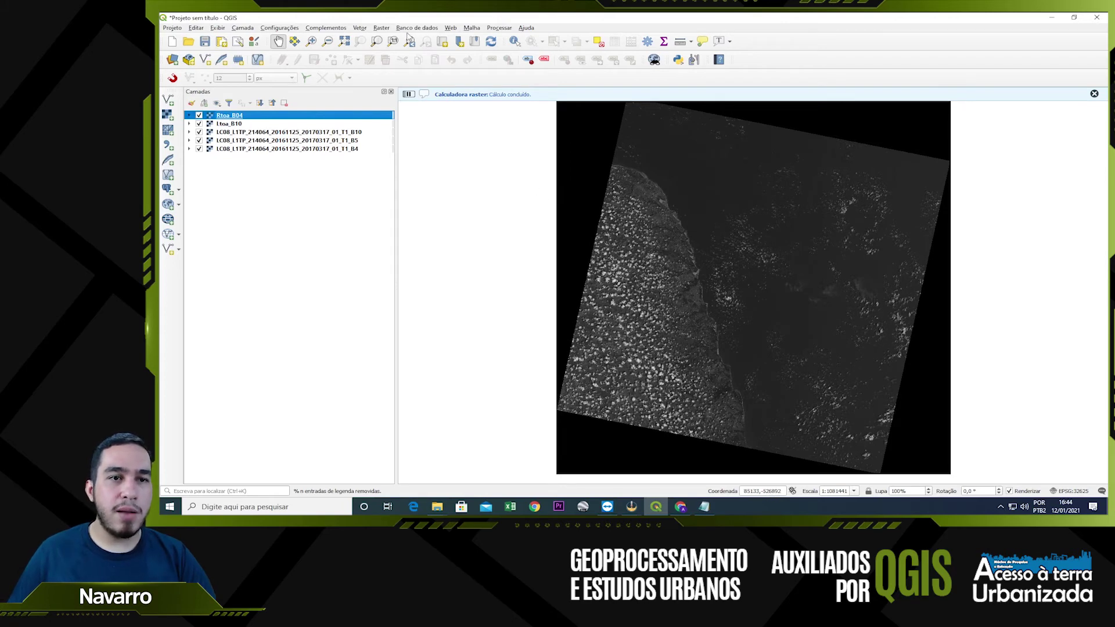
Open the Raster Calculator again and paste the same reflectance formula as the expression, replacing Qcal with the B5 band
{"action": "left_click", "coordinate": [382, 28]}
{"action": "left_click", "coordinate": [409, 38]}
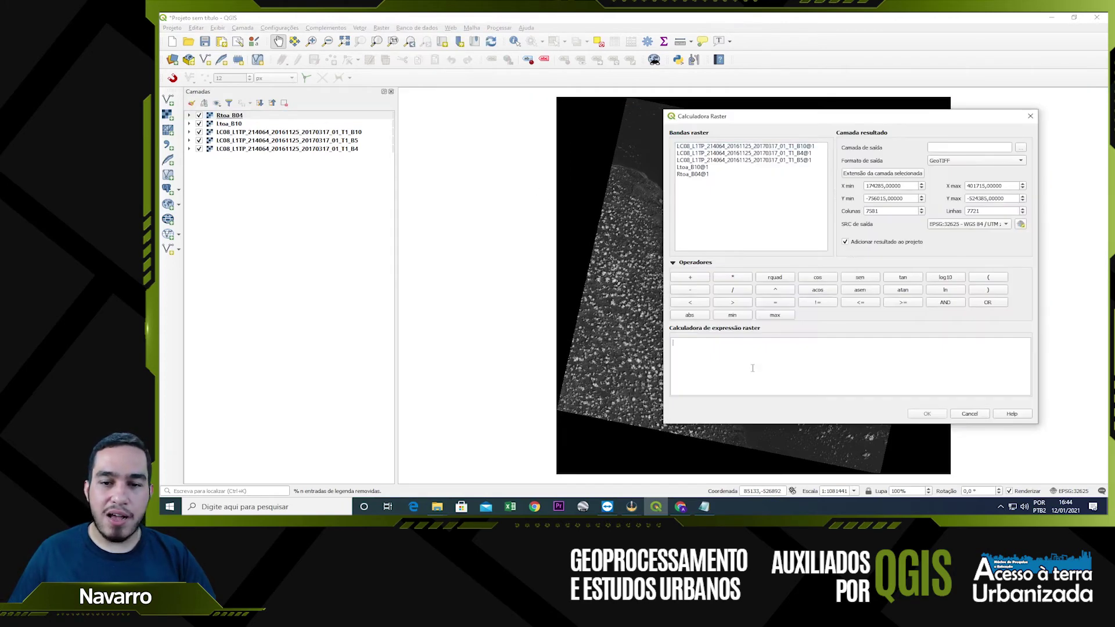
{"action": "key", "text": "ctrl+v"}
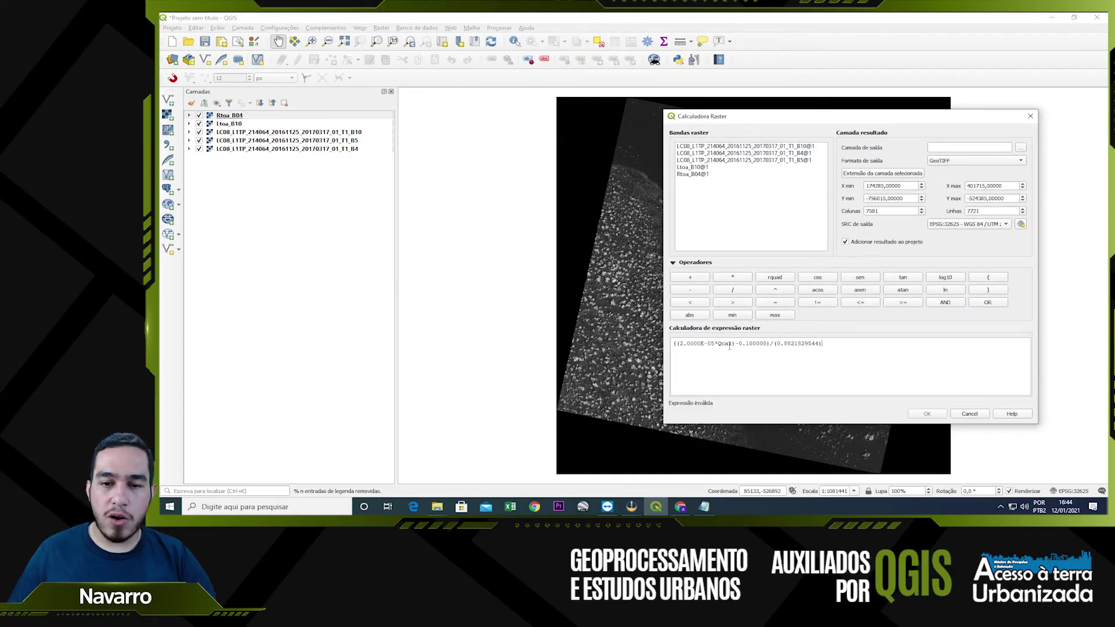
{"action": "key", "text": "BackSpace"}
{"action": "key", "text": "BackSpace"}
{"action": "key", "text": "BackSpace"}
{"action": "key", "text": "BackSpace"}
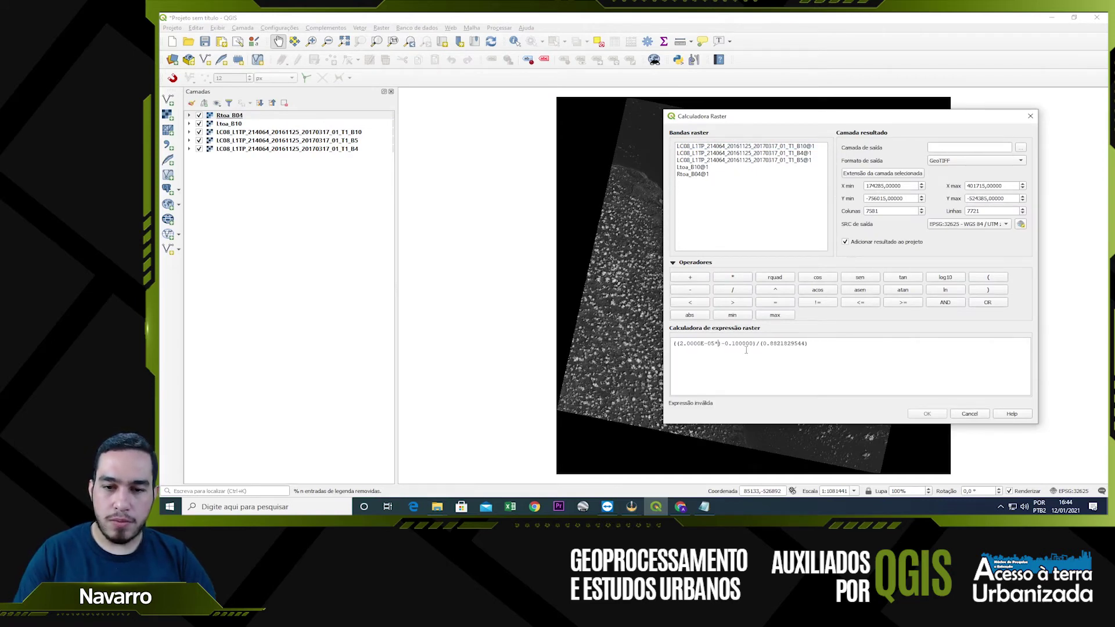
{"action": "double_click", "coordinate": [769, 162]}
Name the output layer Rtoa_B05, run the raster calculation and collapse the new layer's legend
{"action": "left_click", "coordinate": [963, 146]}
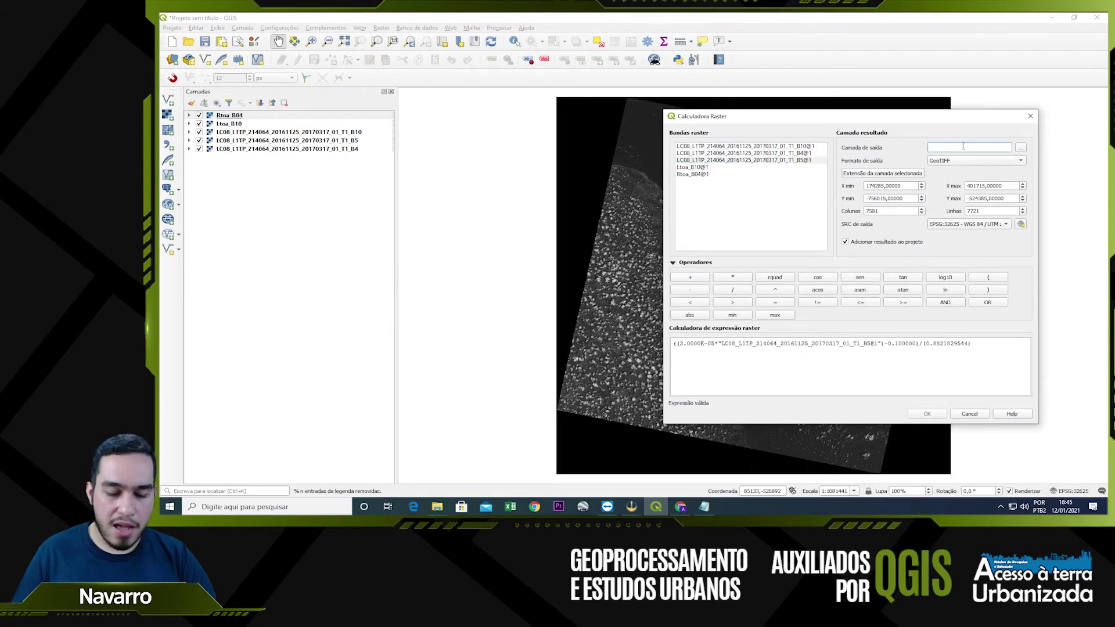
{"action": "type", "text": "Rtoa_"}
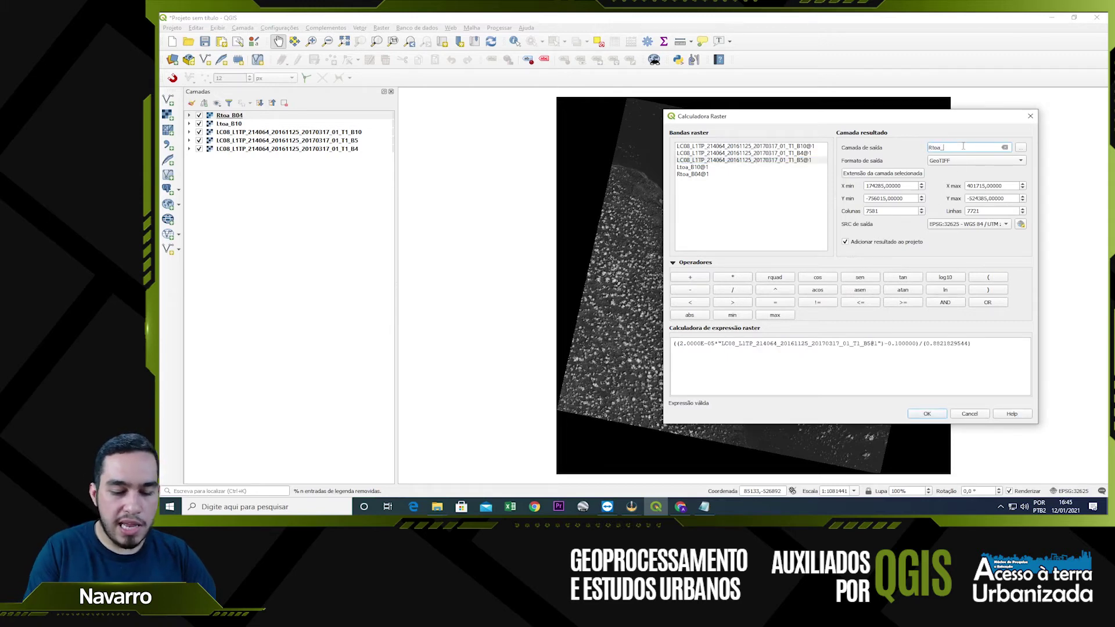
{"action": "type", "text": "B05"}
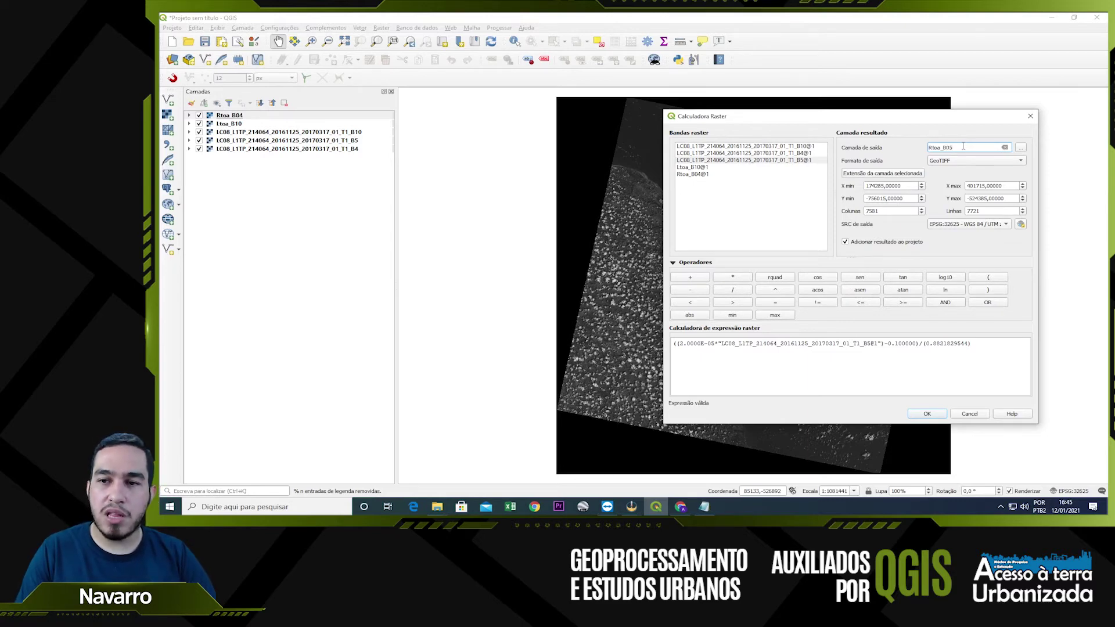
{"action": "left_click", "coordinate": [925, 414]}
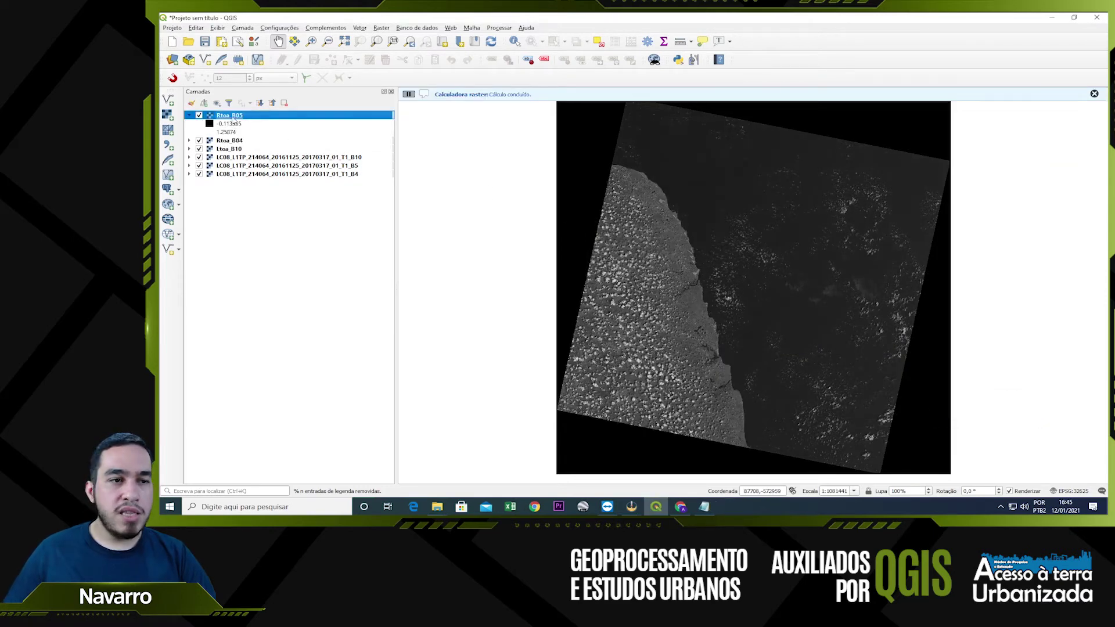
{"action": "left_click", "coordinate": [188, 115]}
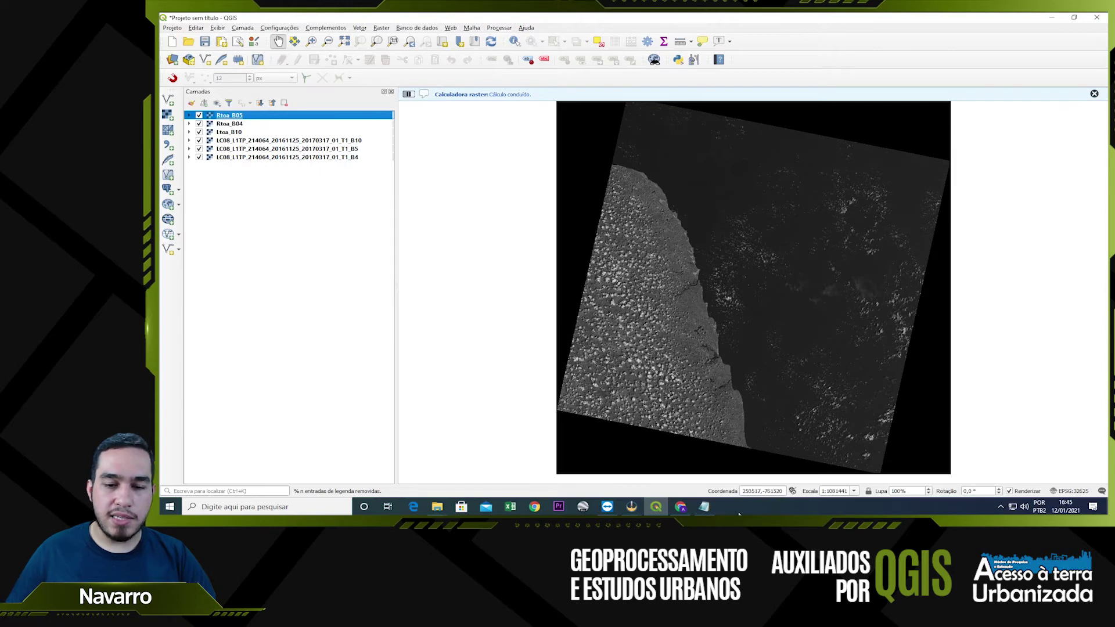
Consult the NDVI formula in the Notepad notes, and return to QGIS to open the Raster Calculator
{"action": "left_click", "coordinate": [704, 506]}
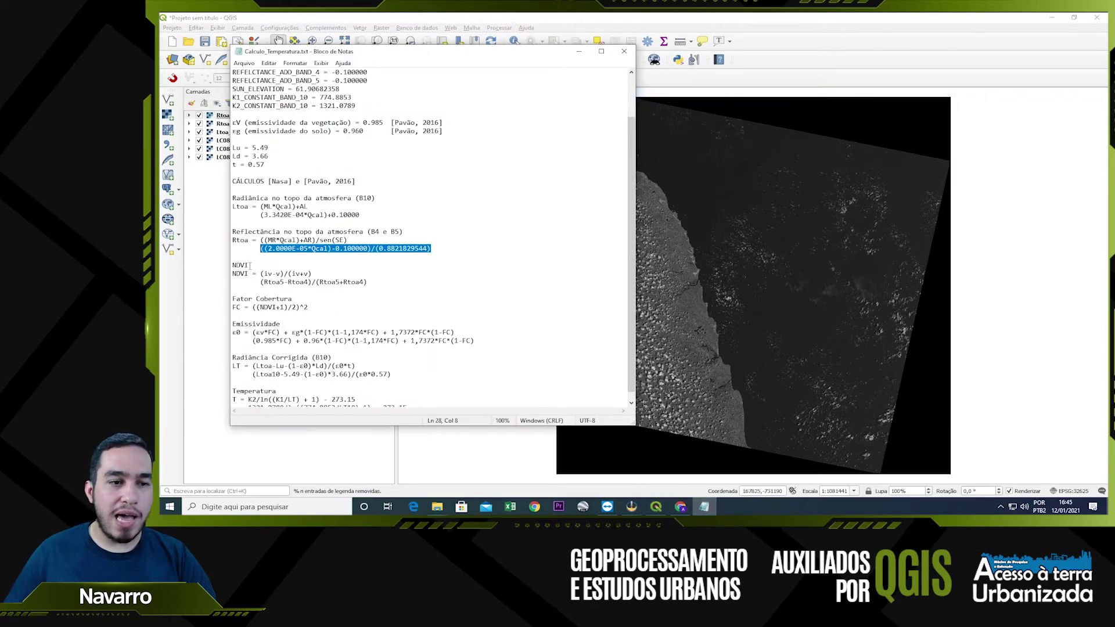
{"action": "left_click_drag", "start_coordinate": [251, 265], "coordinate": [232, 266]}
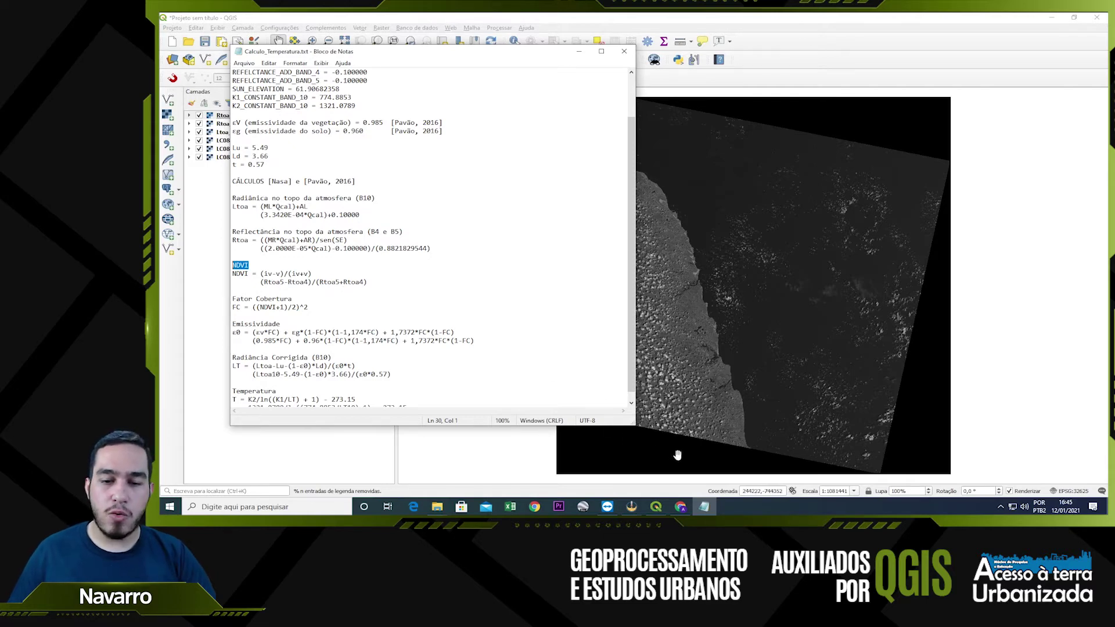
{"action": "left_click", "coordinate": [702, 506]}
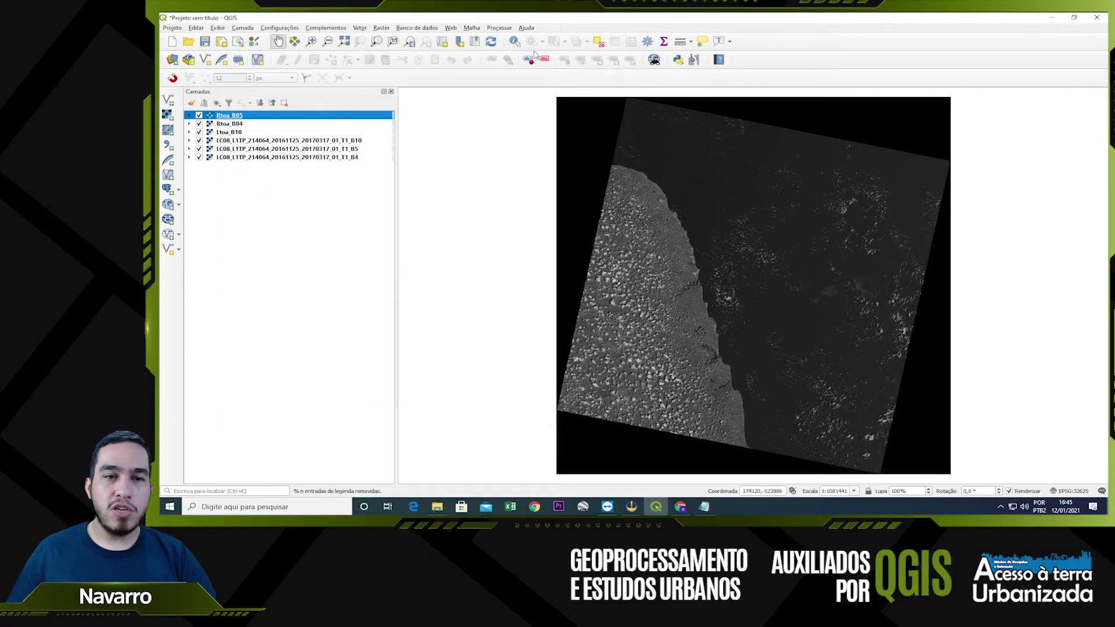
{"action": "left_click", "coordinate": [382, 28]}
{"action": "key", "text": "Escape"}
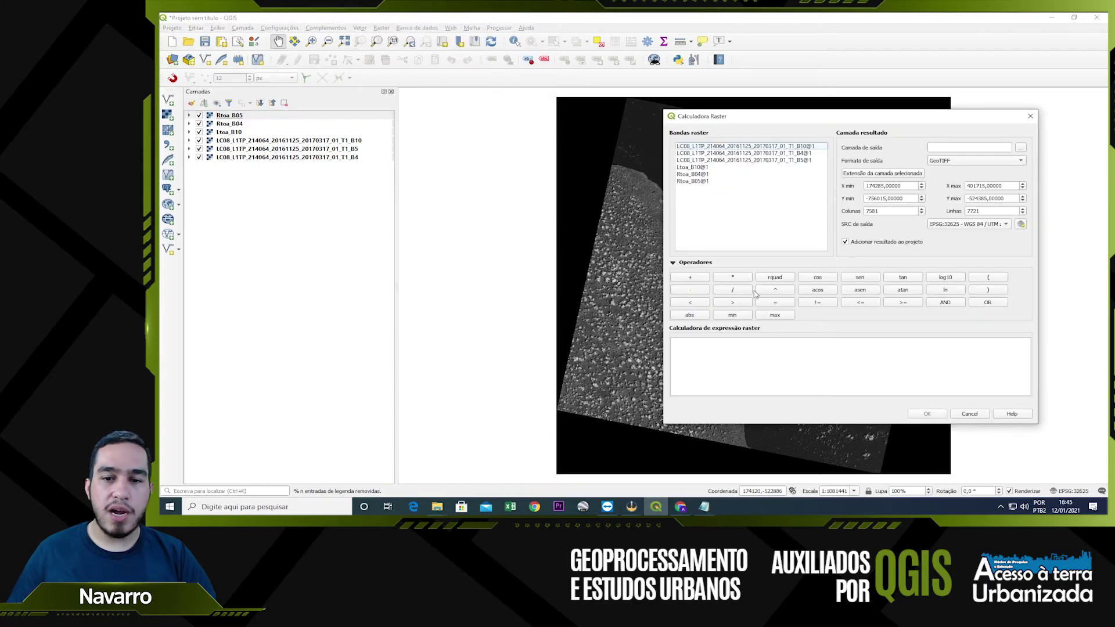
Build the NDVI raster expression ("Rtoa_B05@1"-"Rtoa_B04@1")/("Rtoa_B05@1"+"Rtoa_B04@1") from the two reflectance layers
{"action": "left_click", "coordinate": [716, 359]}
{"action": "type", "text": "("}
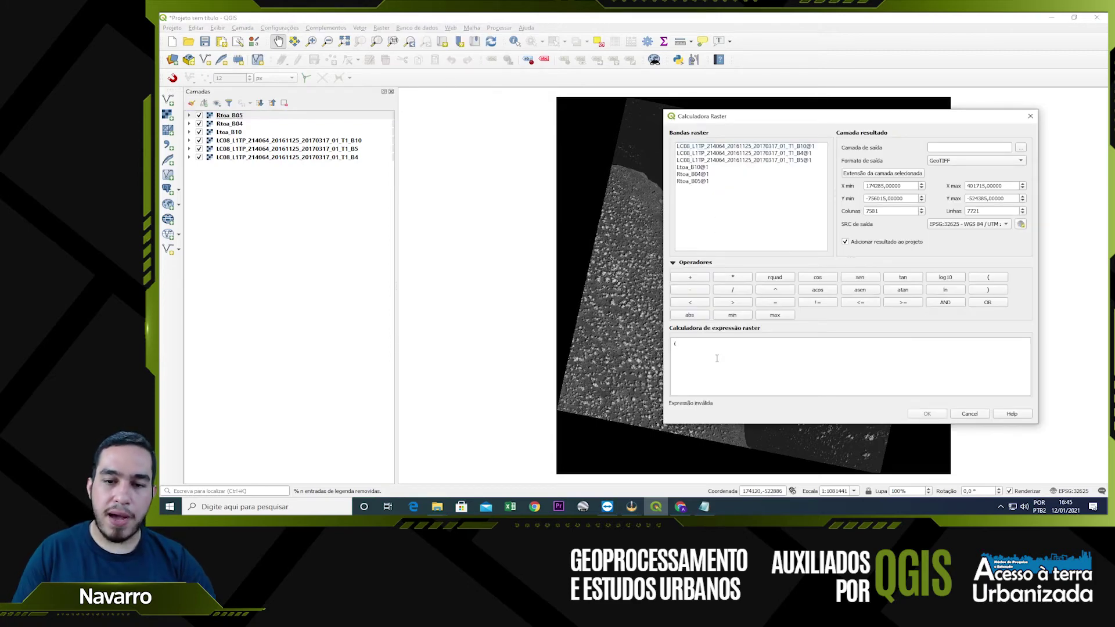
{"action": "left_click", "coordinate": [705, 182]}
{"action": "double_click", "coordinate": [706, 181]}
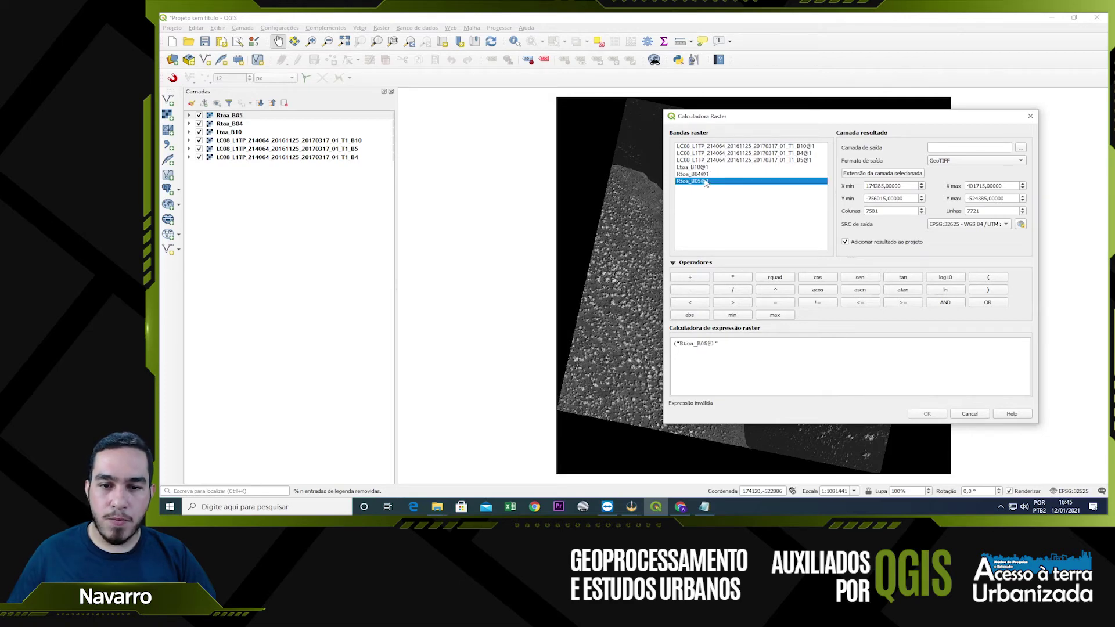
{"action": "type", "text": "-"}
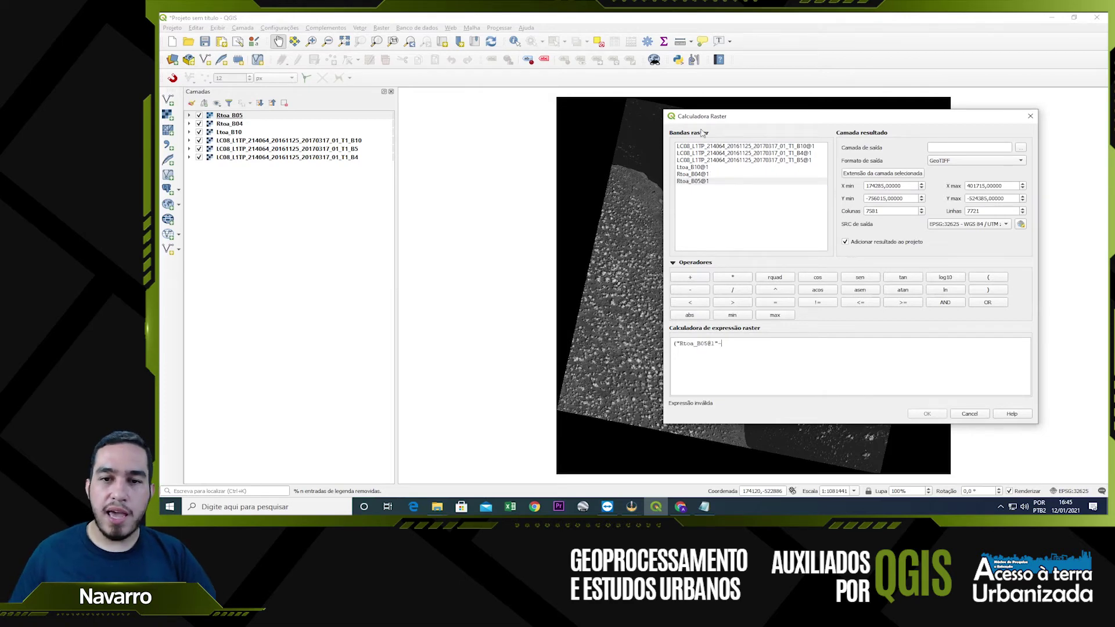
{"action": "double_click", "coordinate": [706, 175]}
{"action": "left_click", "coordinate": [785, 347]}
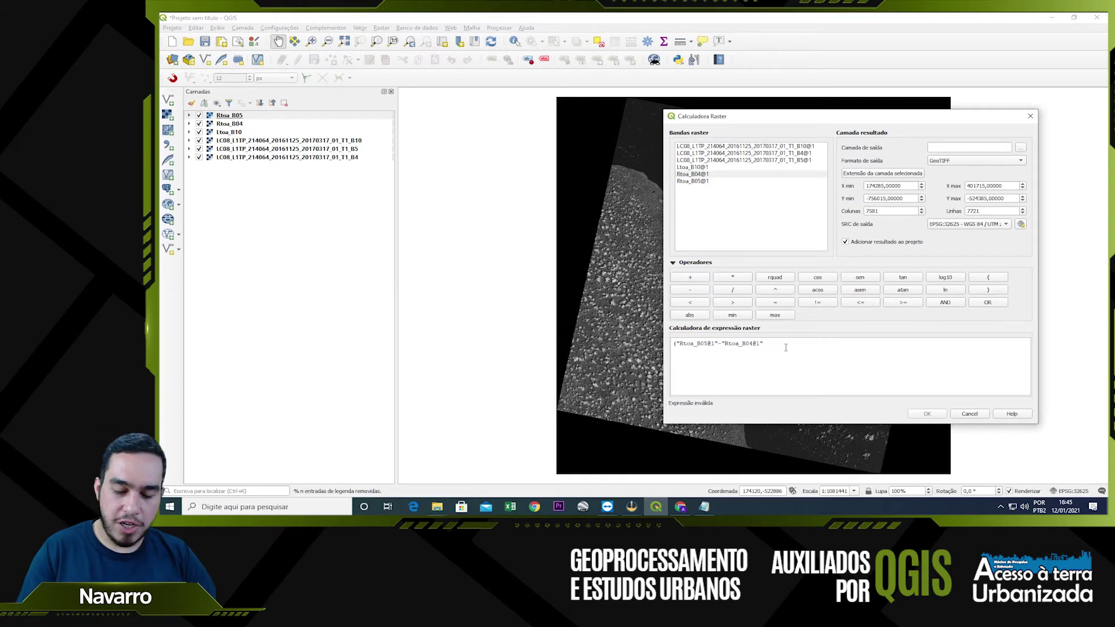
{"action": "type", "text": ")/"}
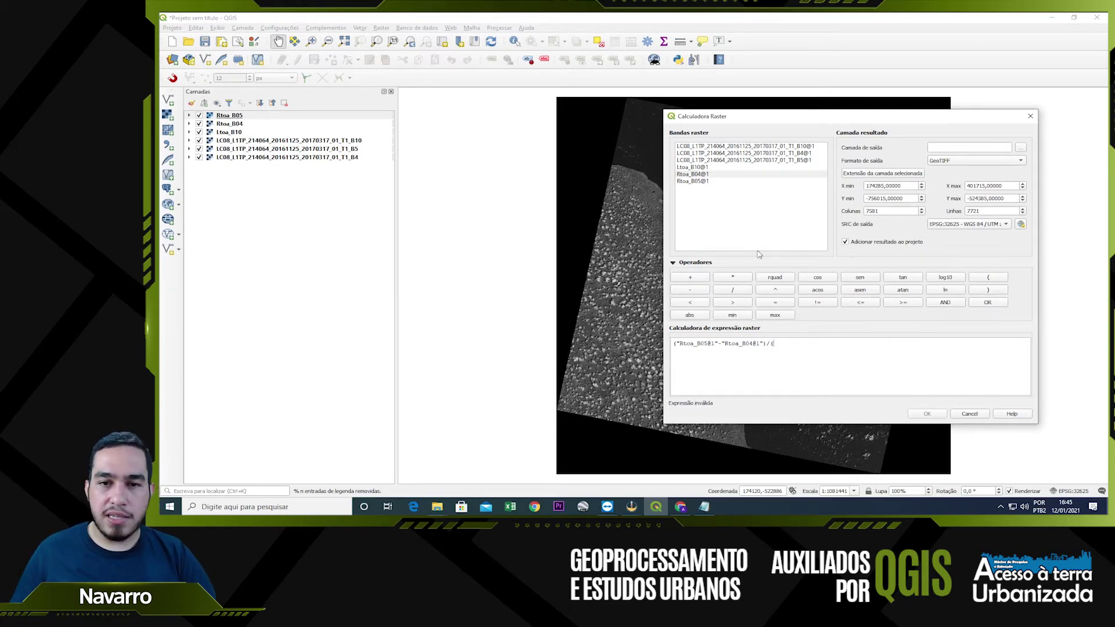
{"action": "type", "text": "("}
{"action": "double_click", "coordinate": [712, 181]}
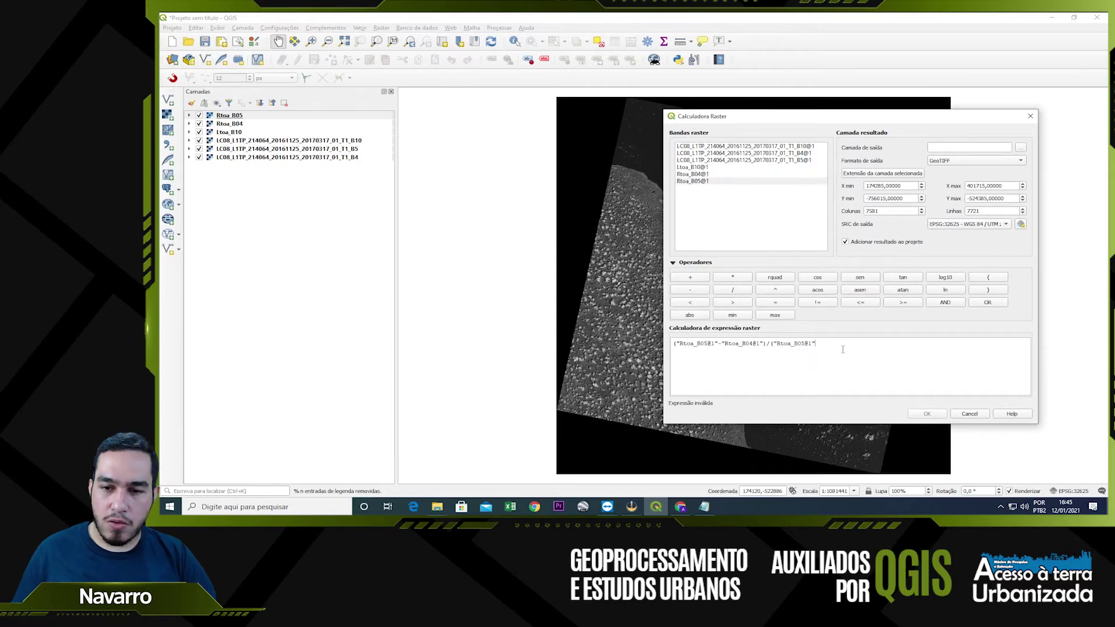
{"action": "left_click", "coordinate": [690, 277]}
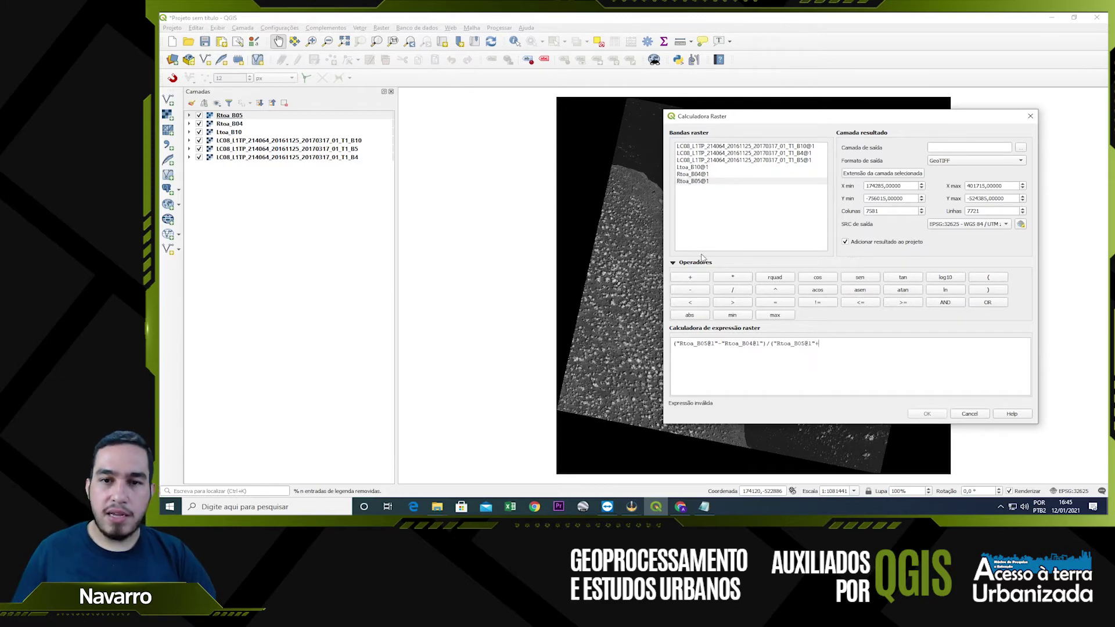
{"action": "double_click", "coordinate": [706, 174]}
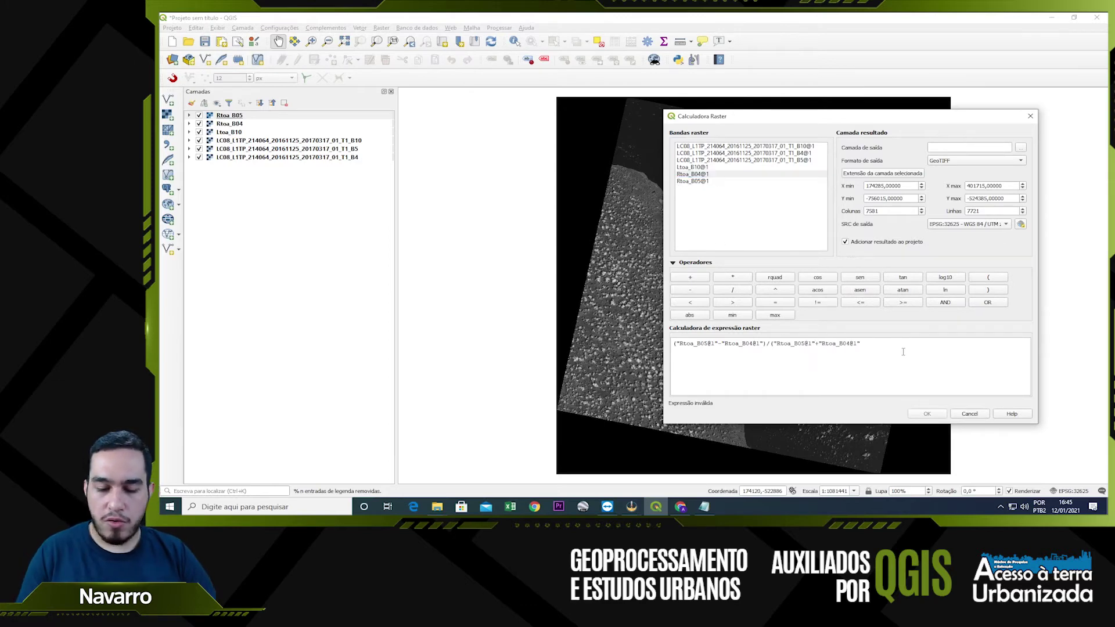
{"action": "type", "text": ")"}
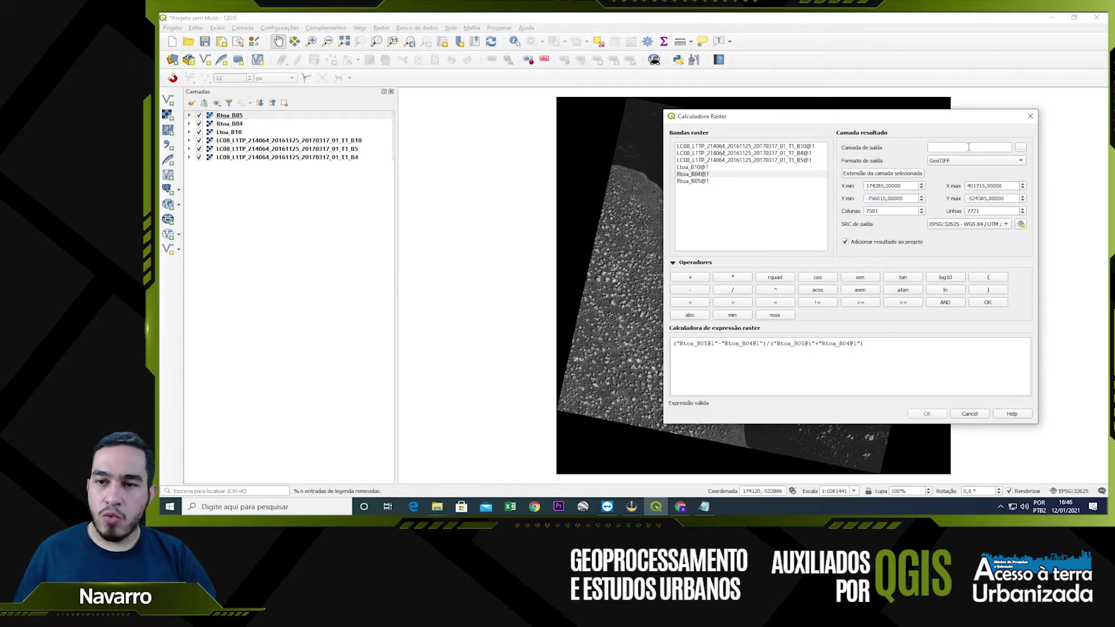
Name the output layer NDVI, run the raster calculation and collapse the new layer's legend
{"action": "type", "text": "NDVI"}
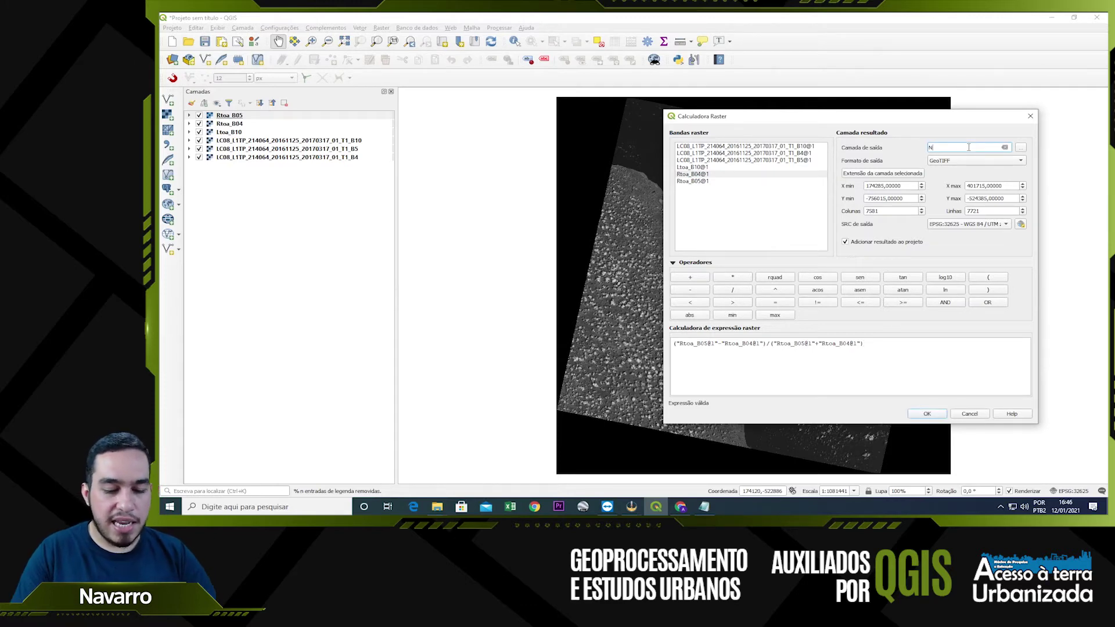
{"action": "left_click", "coordinate": [927, 414]}
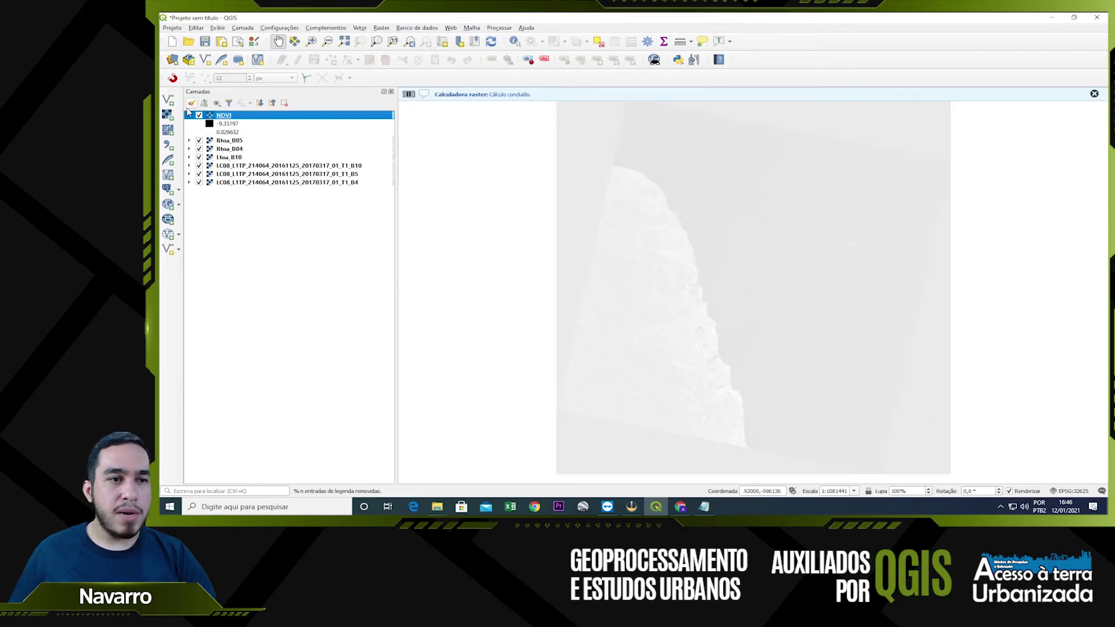
{"action": "left_click", "coordinate": [189, 116]}
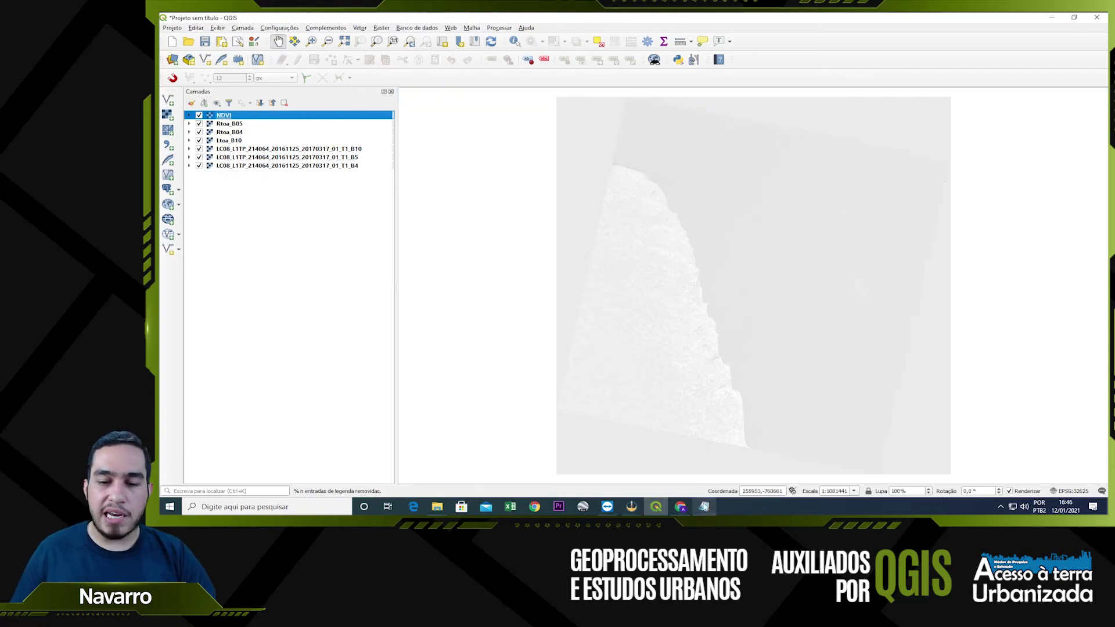
Copy the vegetation cover factor formula ((NDVI+1)/2)^2 from the Notepad notes Calculo_Temperatura.txt
{"action": "left_click", "coordinate": [704, 509]}
{"action": "scroll", "coordinate": [361, 268], "scroll_direction": "down", "scroll_amount": 1}
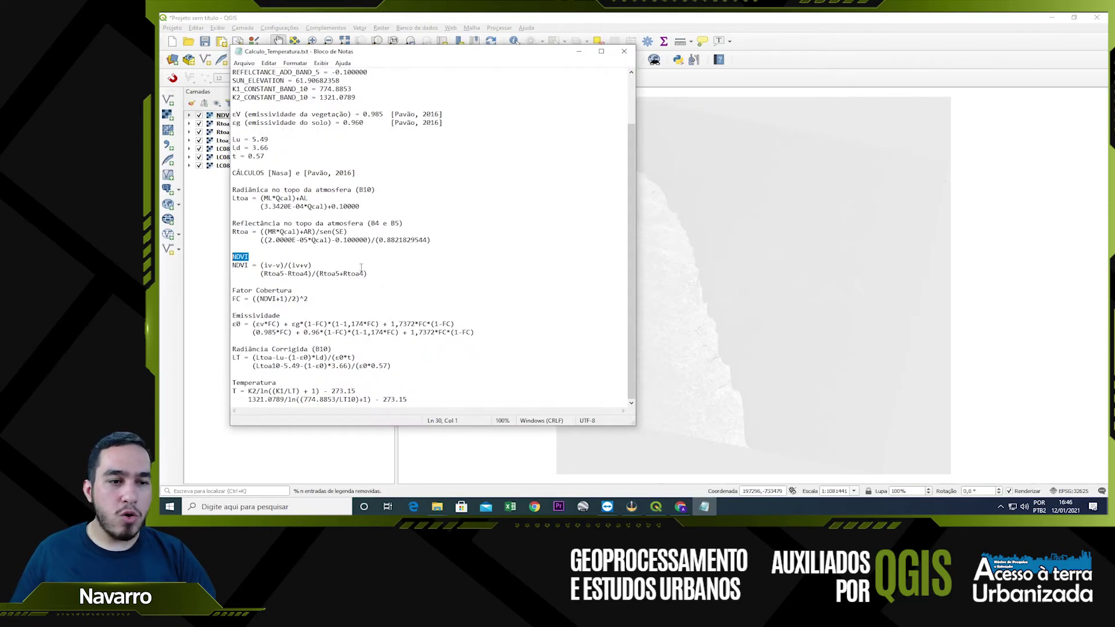
{"action": "left_click", "coordinate": [346, 299]}
{"action": "left_click_drag", "start_coordinate": [335, 302], "coordinate": [234, 302]}
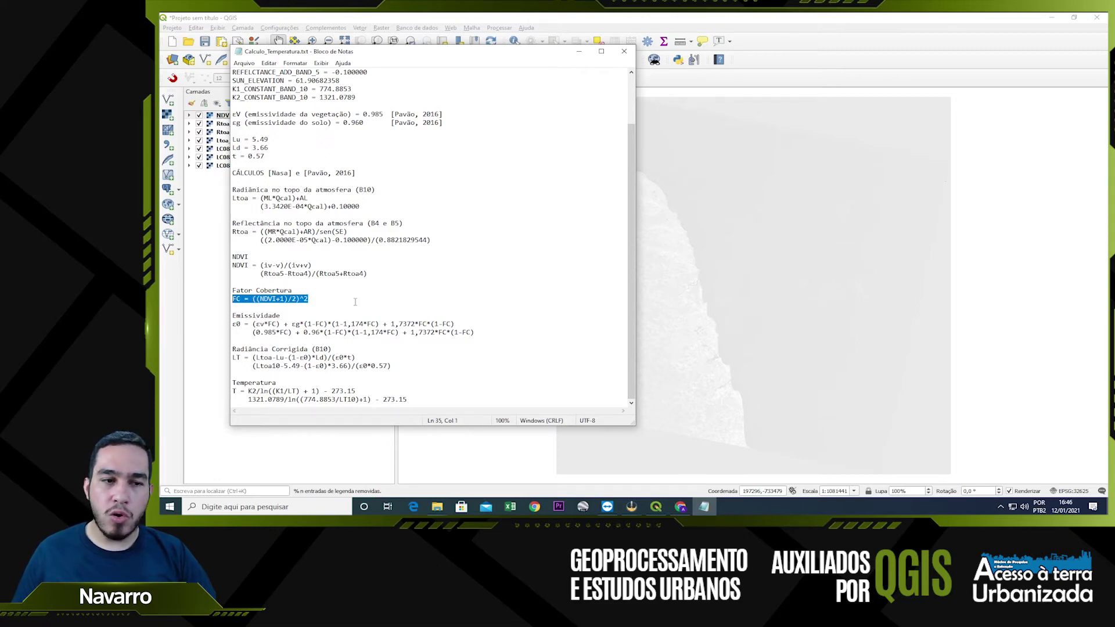
{"action": "left_click_drag", "start_coordinate": [328, 300], "coordinate": [252, 300]}
{"action": "key", "text": "ctrl+c"}
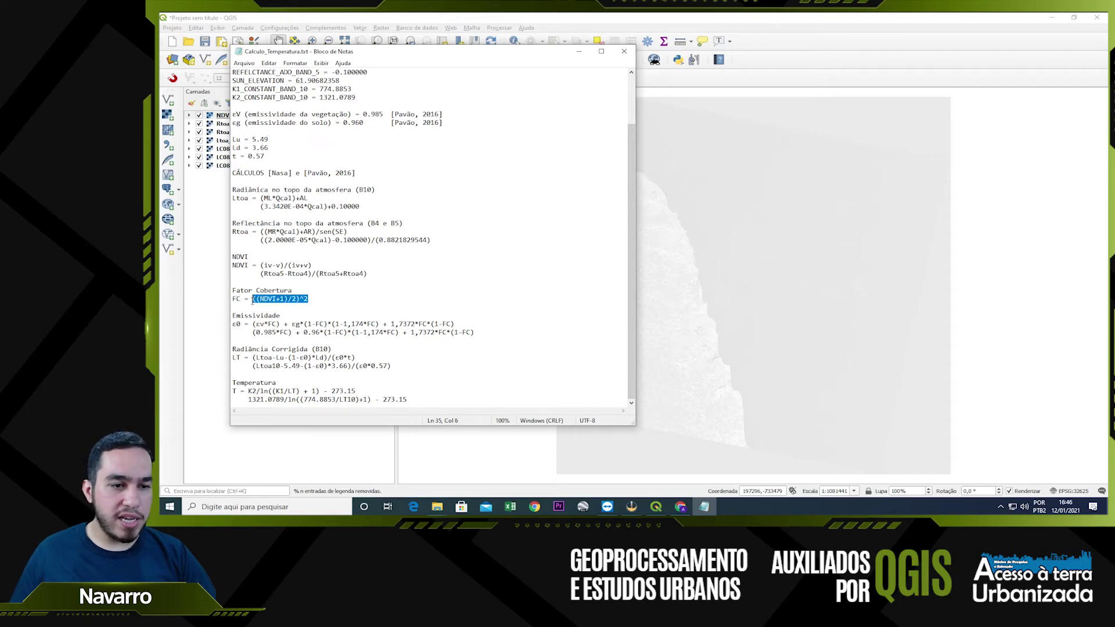
Return to QGIS and build the Raster Calculator expression (("NDVI@1"+1)/2)^2 from the copied formula, using the NDVI band
{"action": "left_click", "coordinate": [491, 42]}
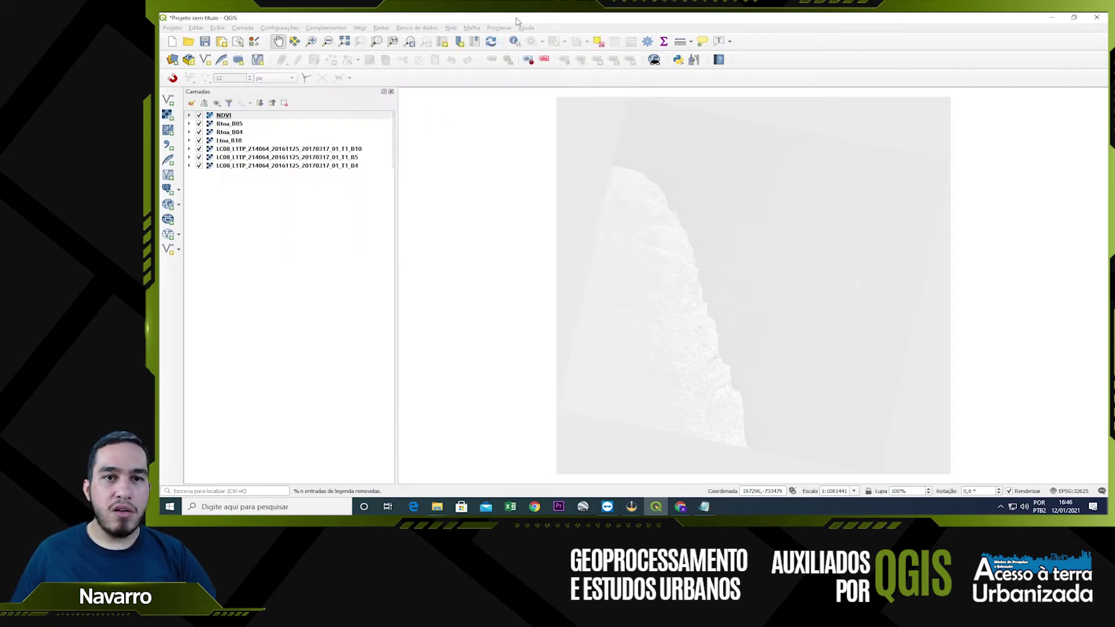
{"action": "left_click", "coordinate": [378, 30]}
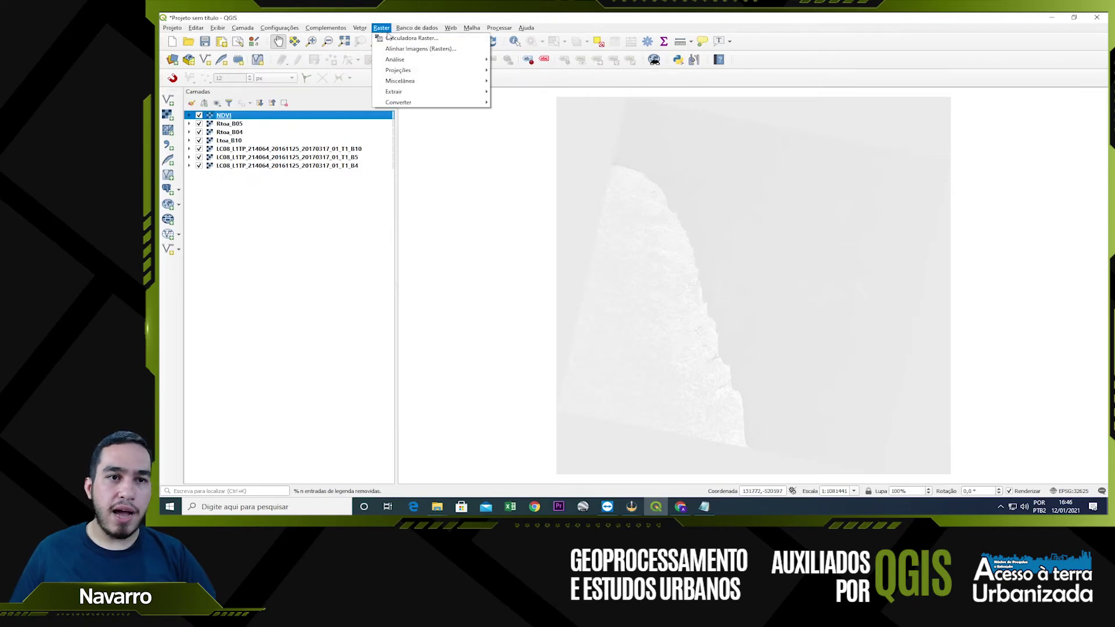
{"action": "left_click", "coordinate": [409, 39]}
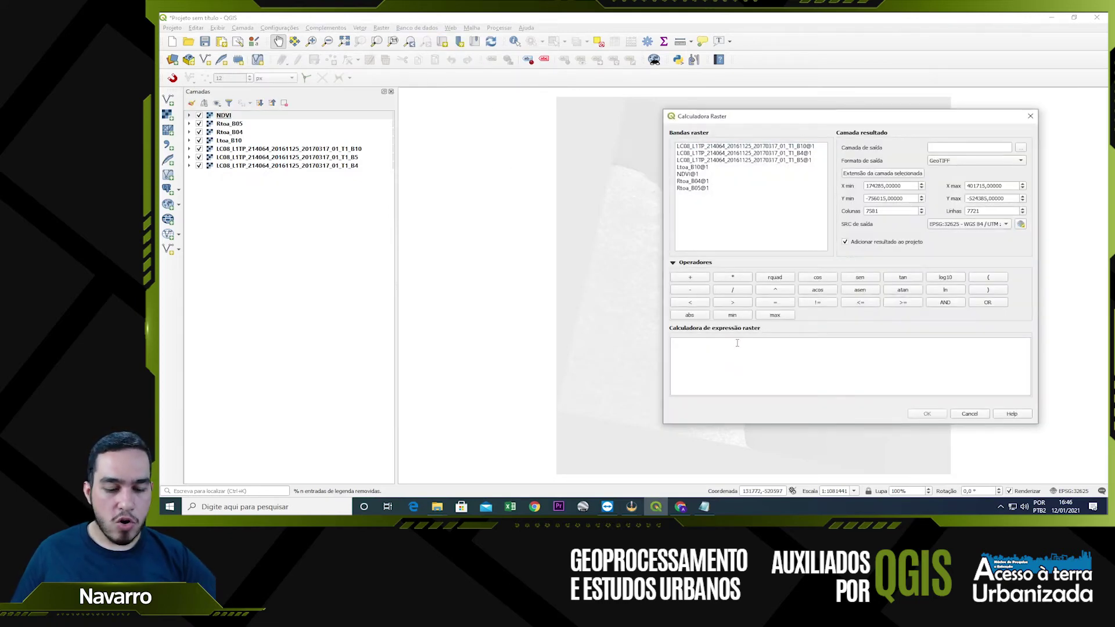
{"action": "key", "text": "ctrl+v"}
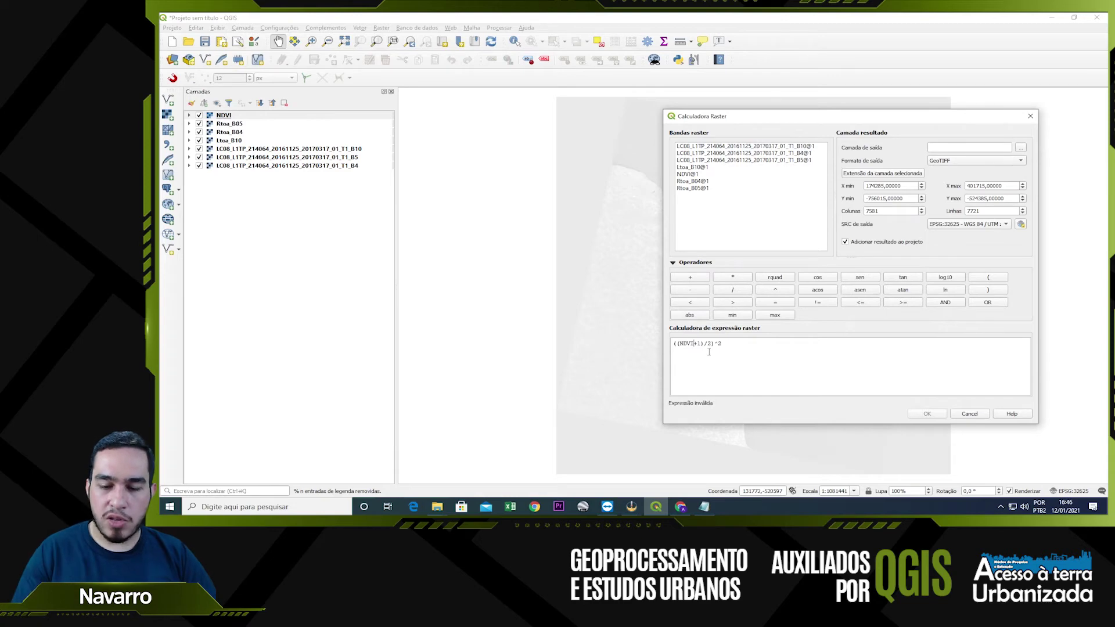
{"action": "key", "text": "BackSpace"}
{"action": "key", "text": "BackSpace"}
{"action": "key", "text": "BackSpace"}
{"action": "key", "text": "BackSpace"}
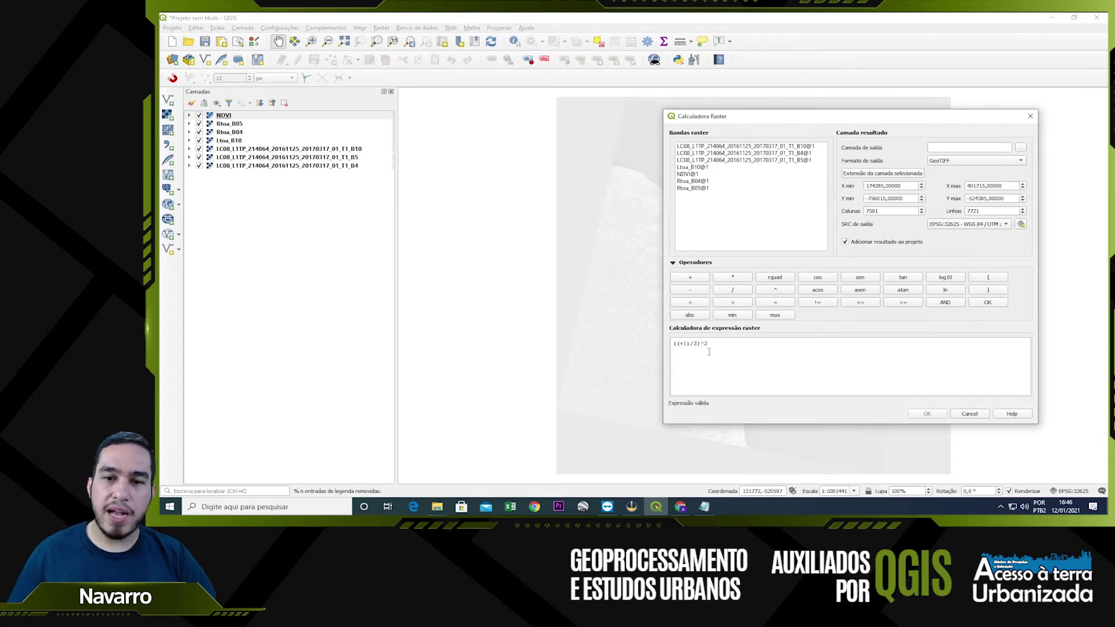
{"action": "double_click", "coordinate": [696, 174]}
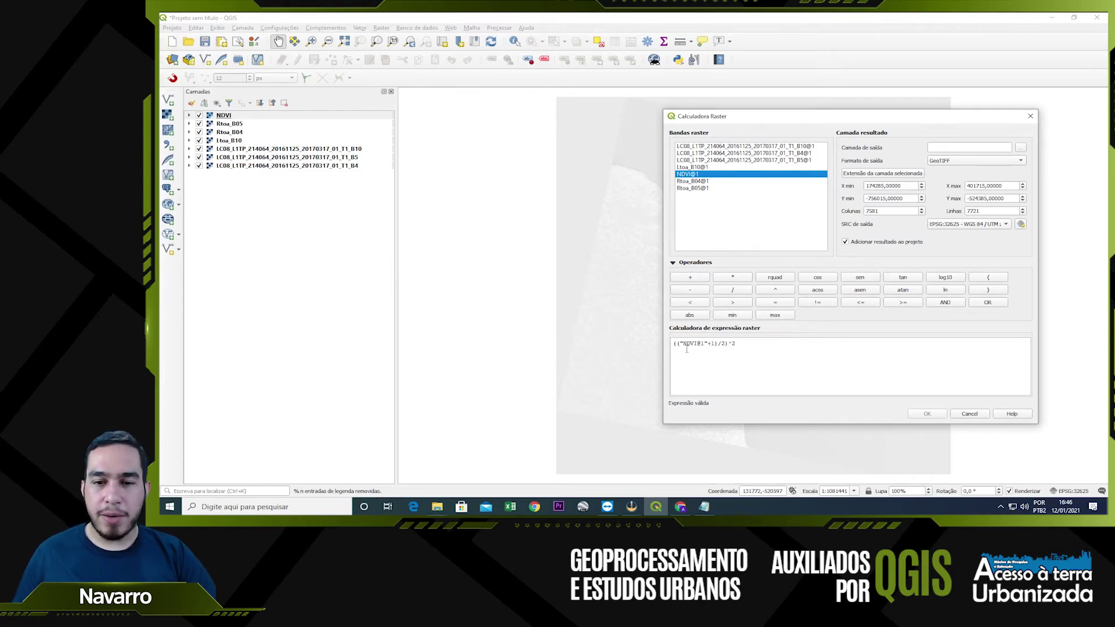
Name the output layer FC, run the raster calculation and collapse the new layer's legend
{"action": "left_click", "coordinate": [953, 148]}
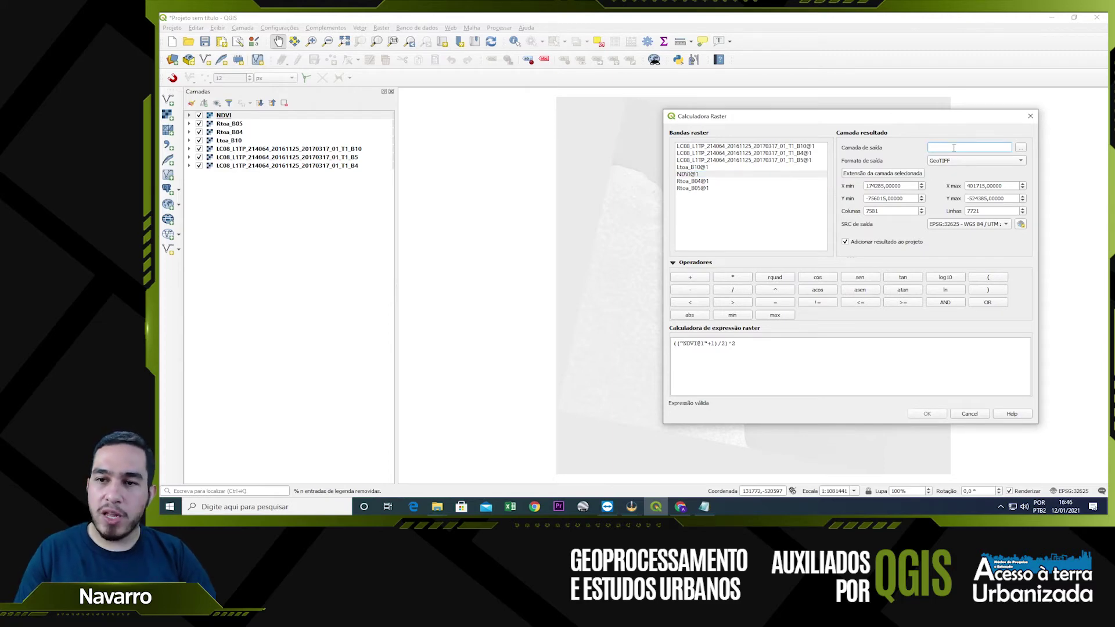
{"action": "type", "text": "FC"}
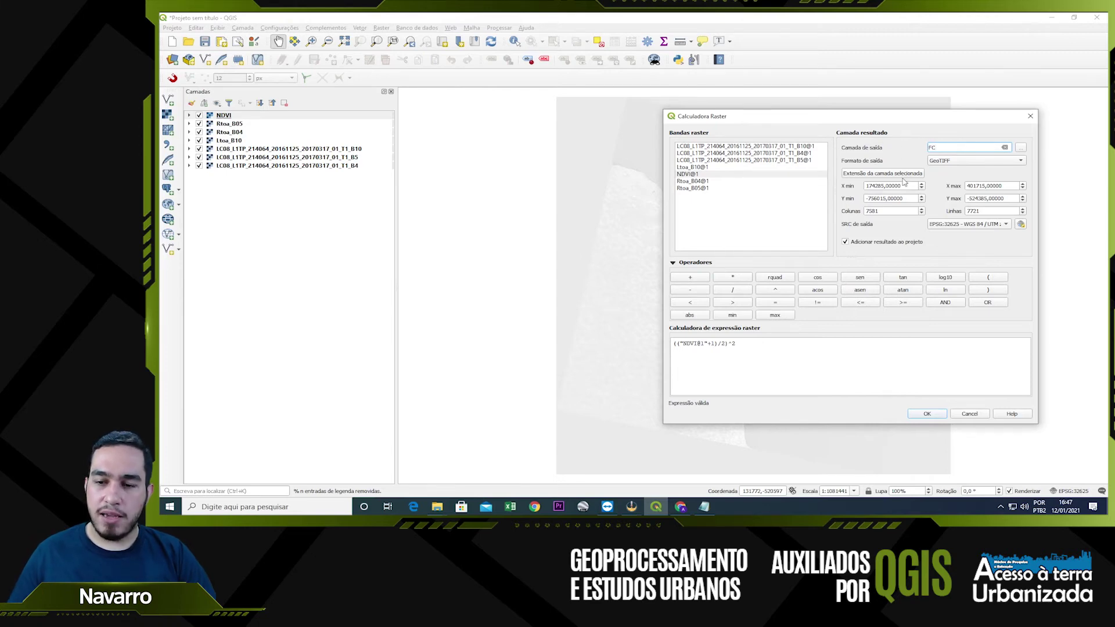
{"action": "left_click", "coordinate": [928, 414]}
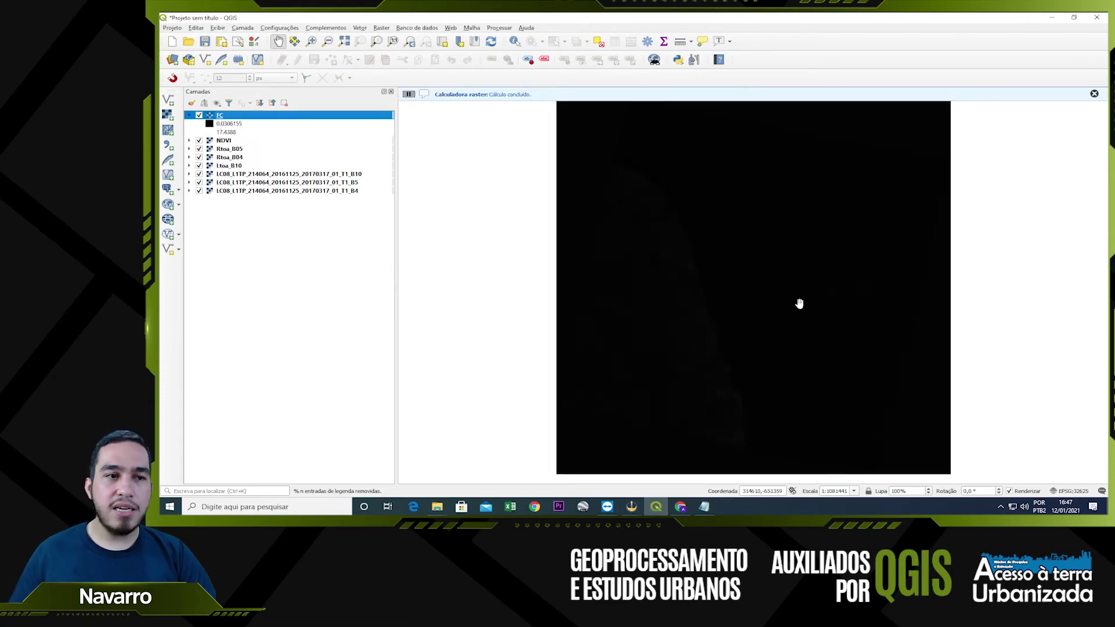
{"action": "left_click", "coordinate": [188, 116]}
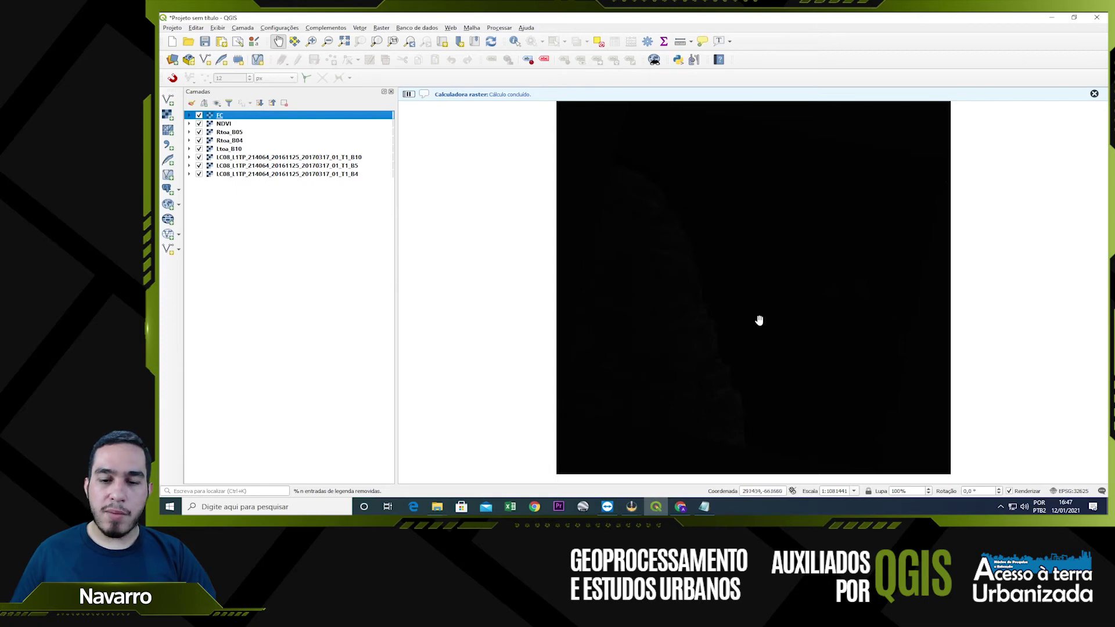
Copy the numeric emissivity formula from the Notepad notes and paste it into a new Raster Calculator expression in QGIS
{"action": "left_click", "coordinate": [704, 506]}
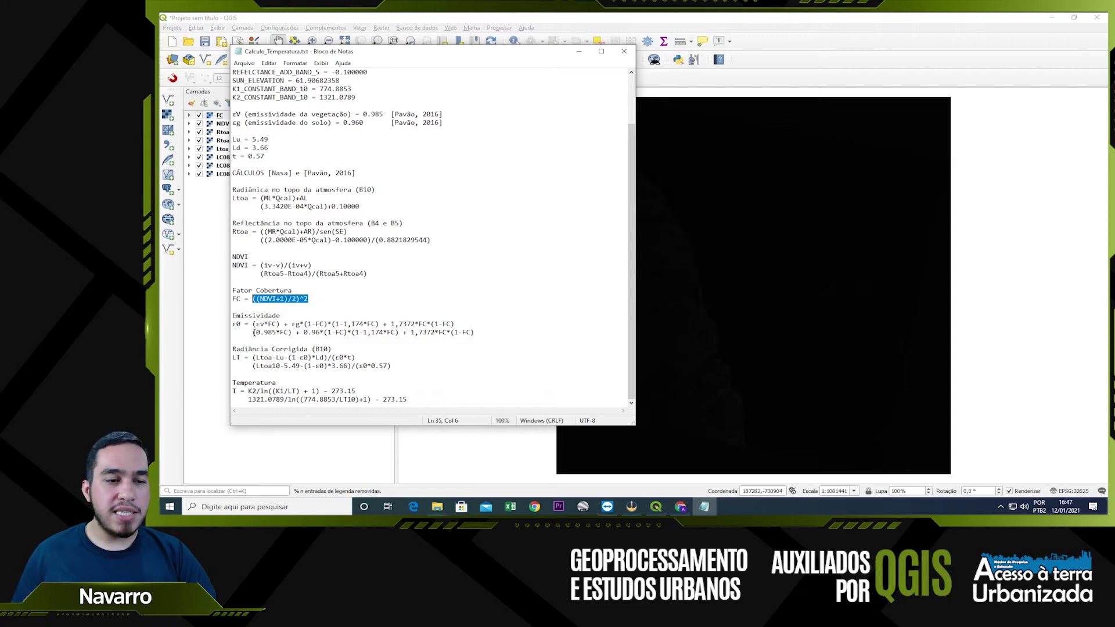
{"action": "left_click_drag", "start_coordinate": [253, 332], "coordinate": [476, 335]}
{"action": "key", "text": "ctrl+c"}
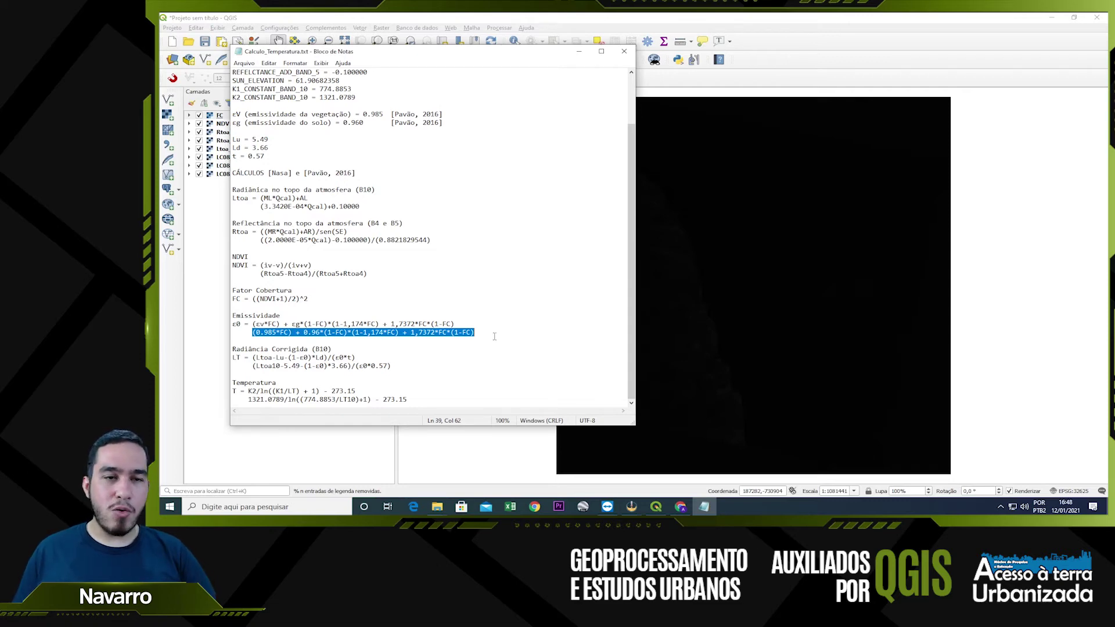
{"action": "left_click", "coordinate": [517, 16]}
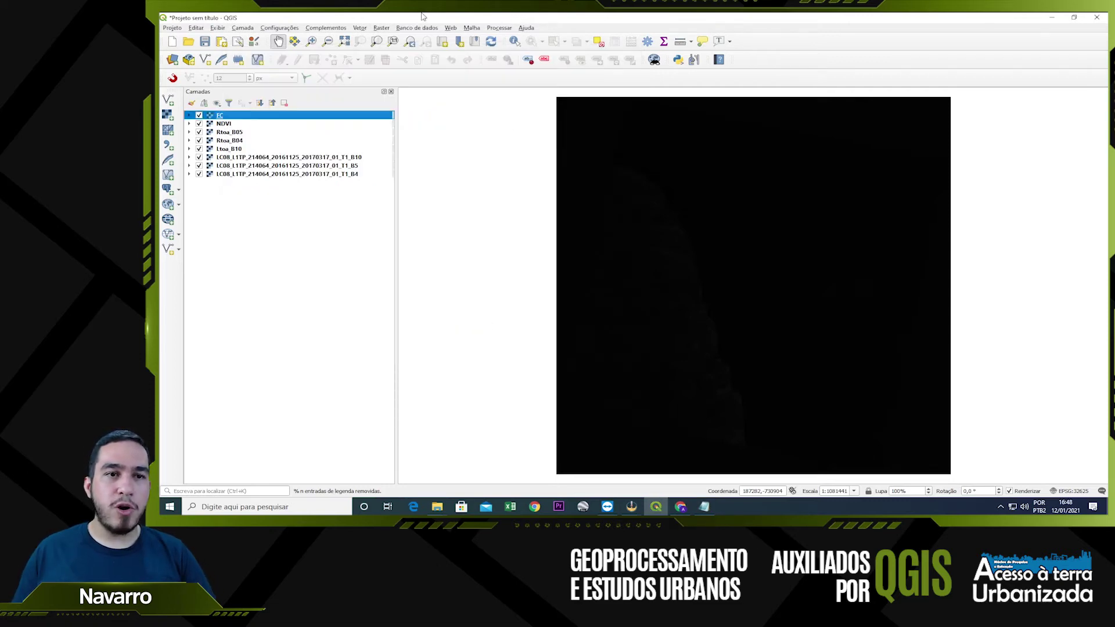
{"action": "left_click", "coordinate": [378, 28]}
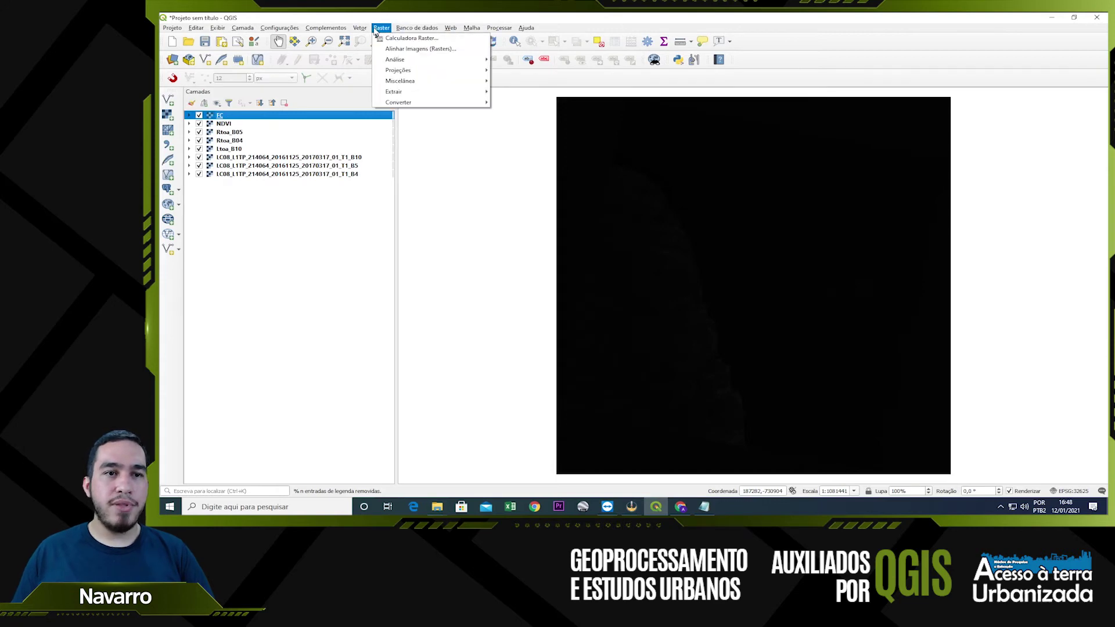
{"action": "left_click", "coordinate": [412, 38]}
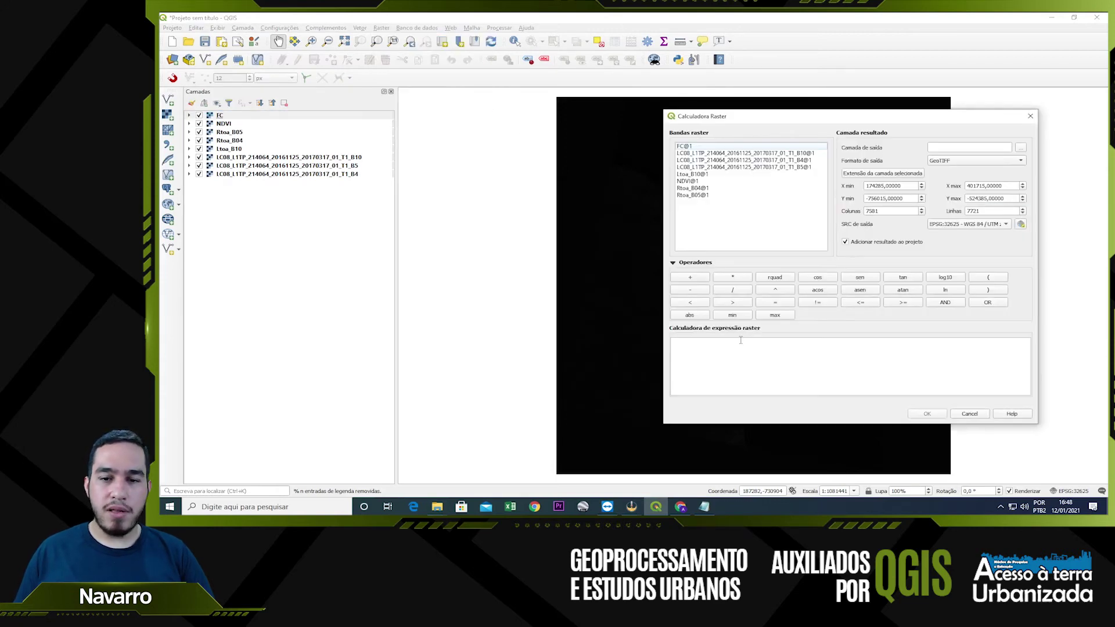
{"action": "left_click", "coordinate": [741, 351]}
{"action": "key", "text": "ctrl+v"}
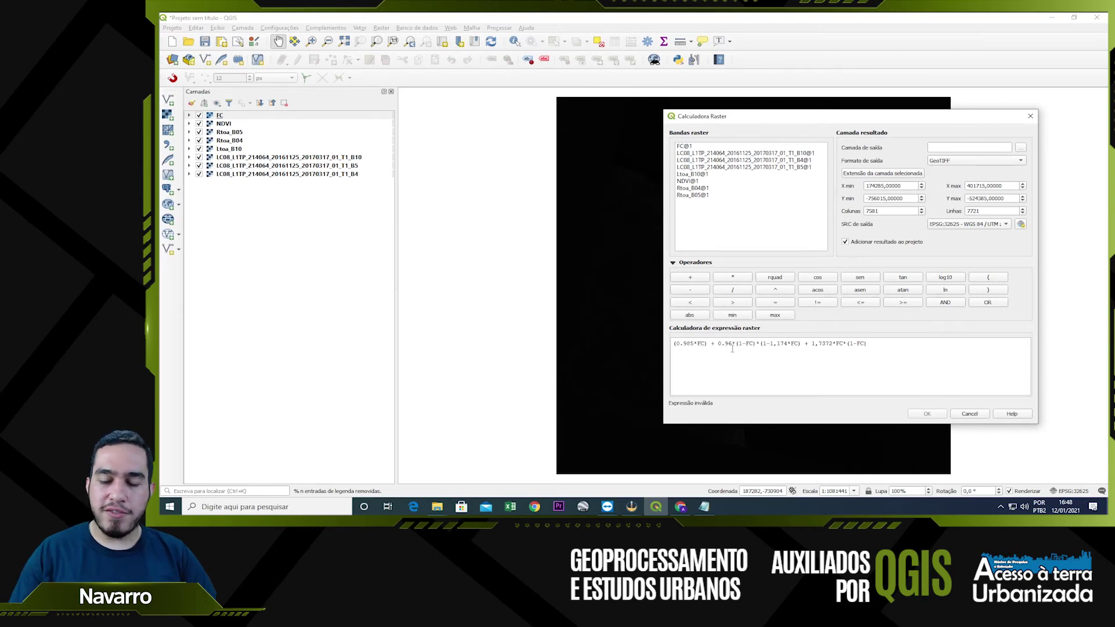
Replace the first two FC placeholders in the emissivity expression with the raster band "FC@1"
{"action": "left_click", "coordinate": [704, 343]}
{"action": "key", "text": "BackSpace"}
{"action": "key", "text": "BackSpace"}
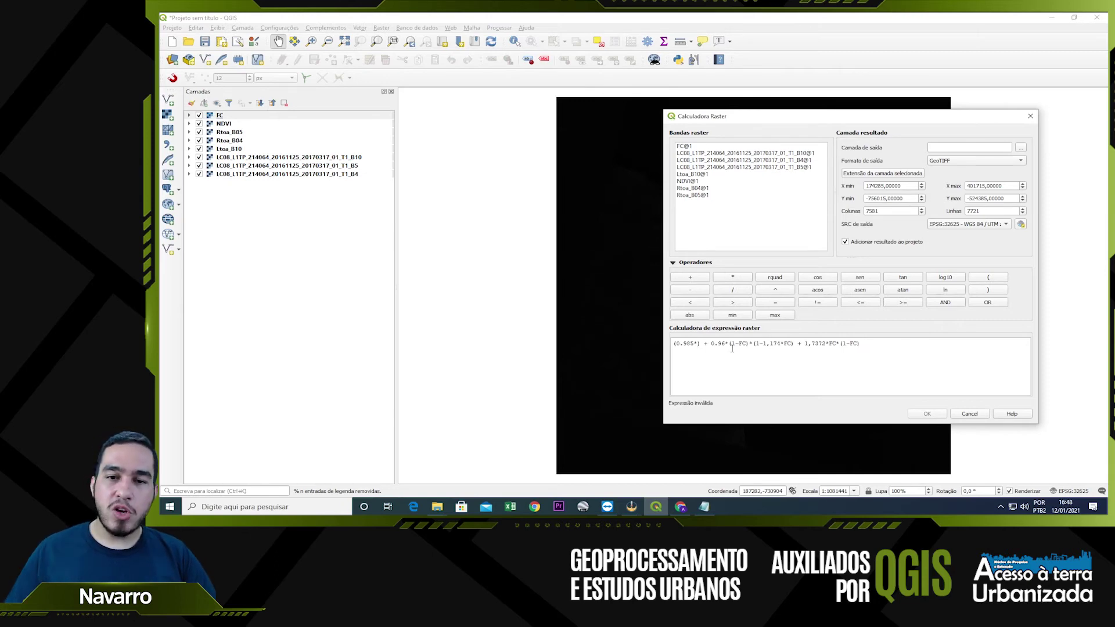
{"action": "double_click", "coordinate": [690, 147]}
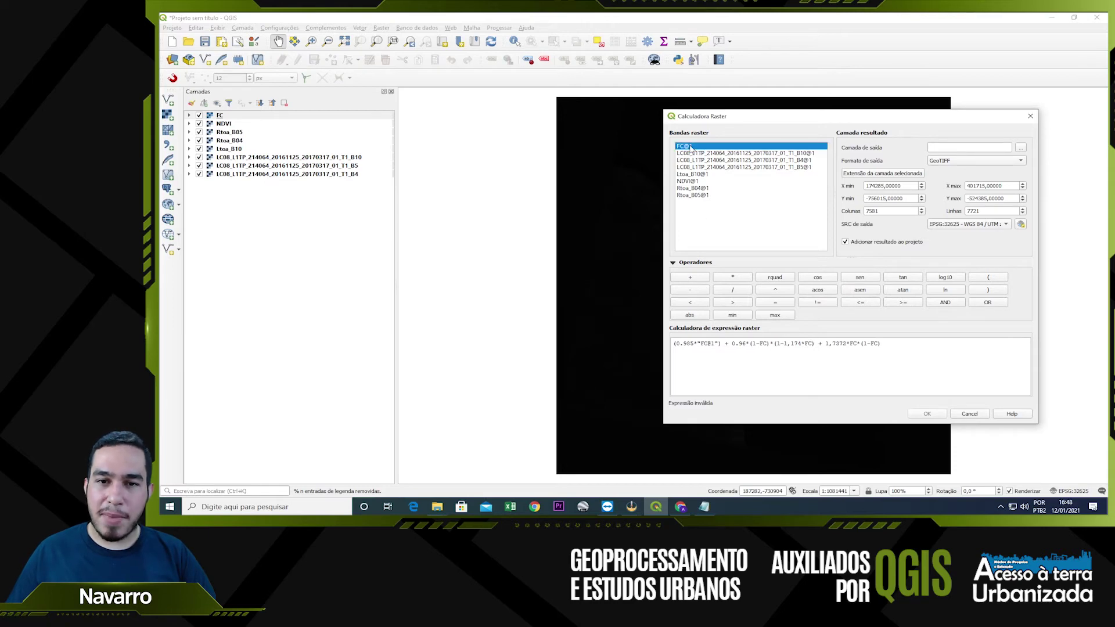
{"action": "left_click", "coordinate": [764, 349]}
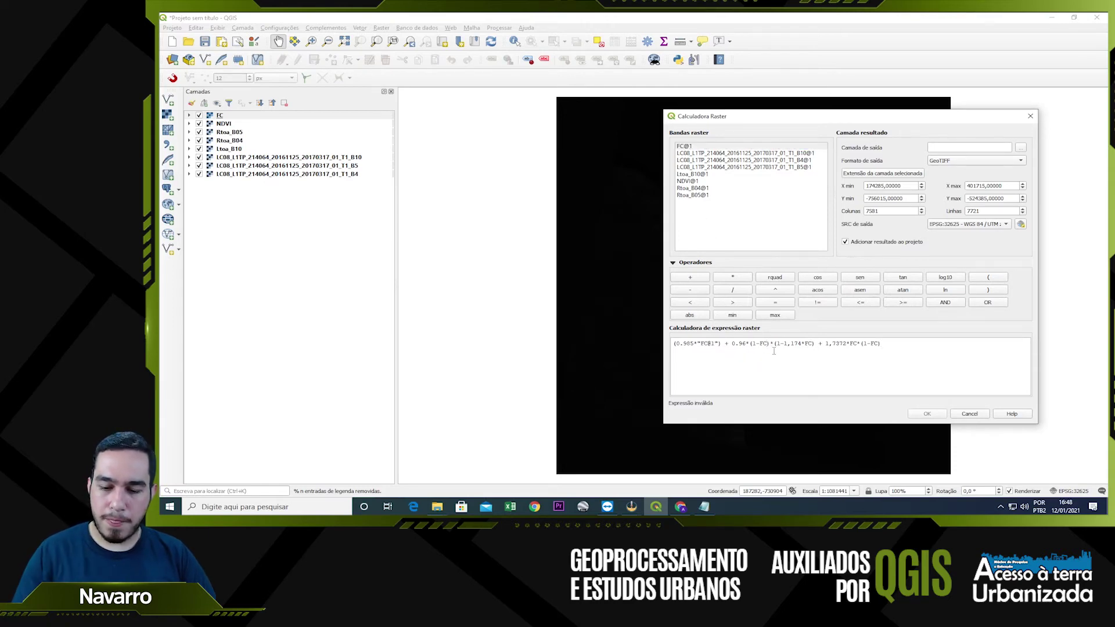
{"action": "key", "text": "BackSpace"}
{"action": "key", "text": "BackSpace"}
{"action": "double_click", "coordinate": [694, 146]}
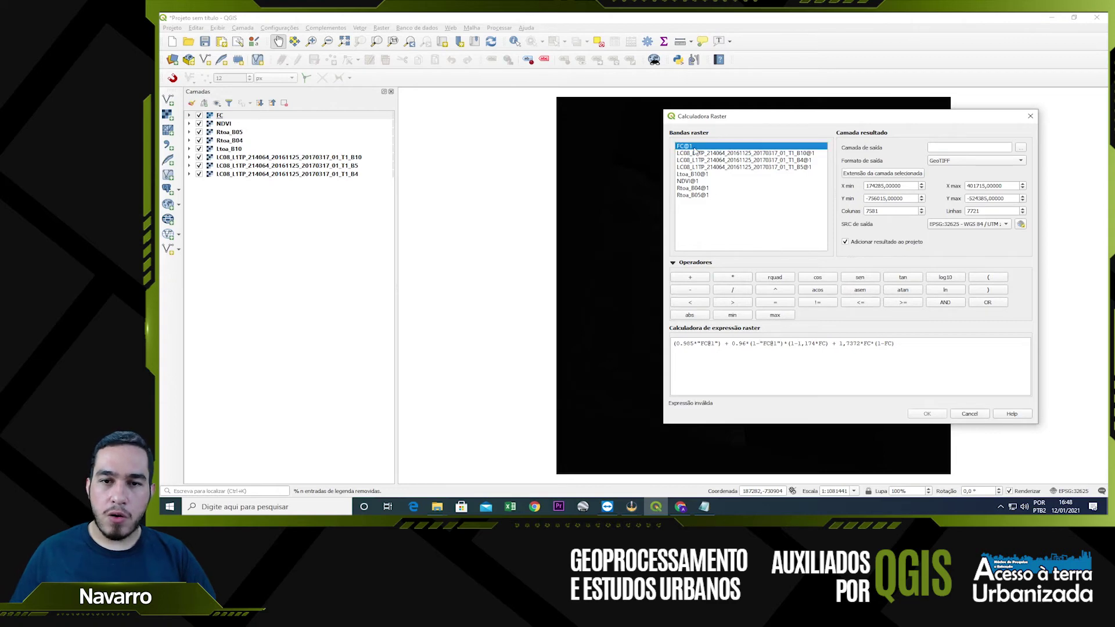
Replace the remaining three FC placeholders, from the 1,174 term to the expression's end, with the raster band "FC@1"
{"action": "left_click", "coordinate": [826, 343]}
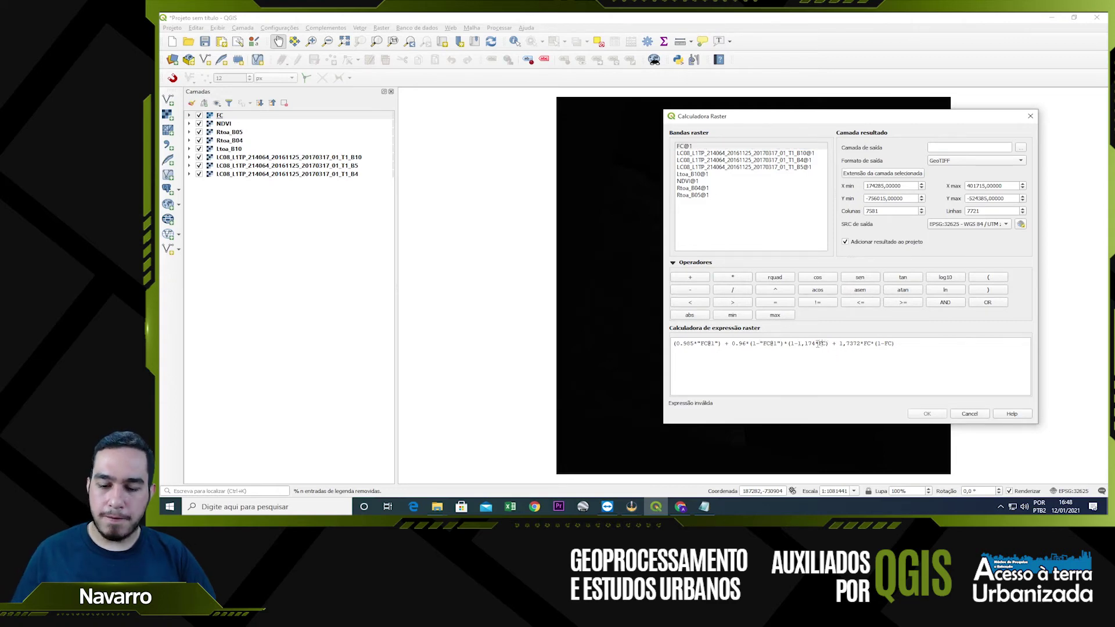
{"action": "key", "text": "BackSpace"}
{"action": "key", "text": "BackSpace"}
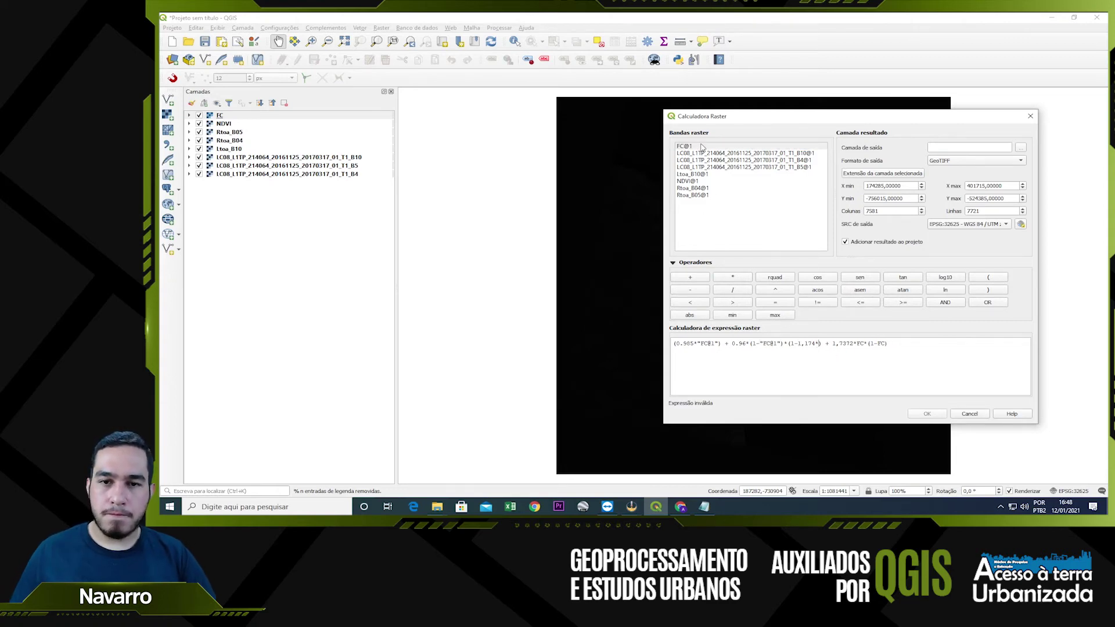
{"action": "double_click", "coordinate": [694, 146]}
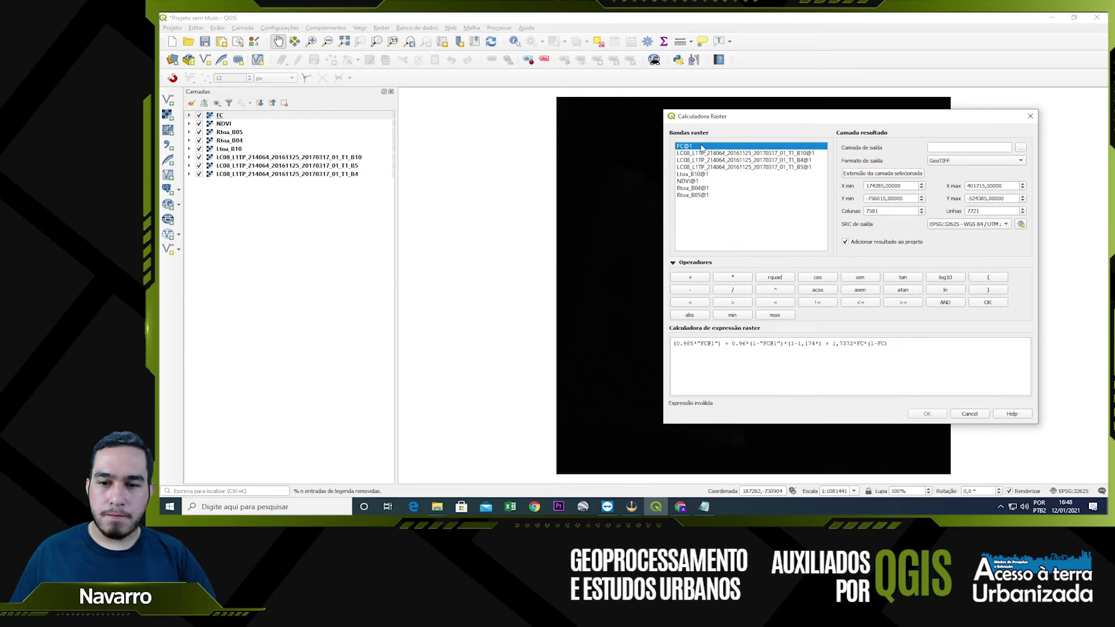
{"action": "left_click", "coordinate": [886, 343]}
{"action": "key", "text": "BackSpace"}
{"action": "key", "text": "BackSpace"}
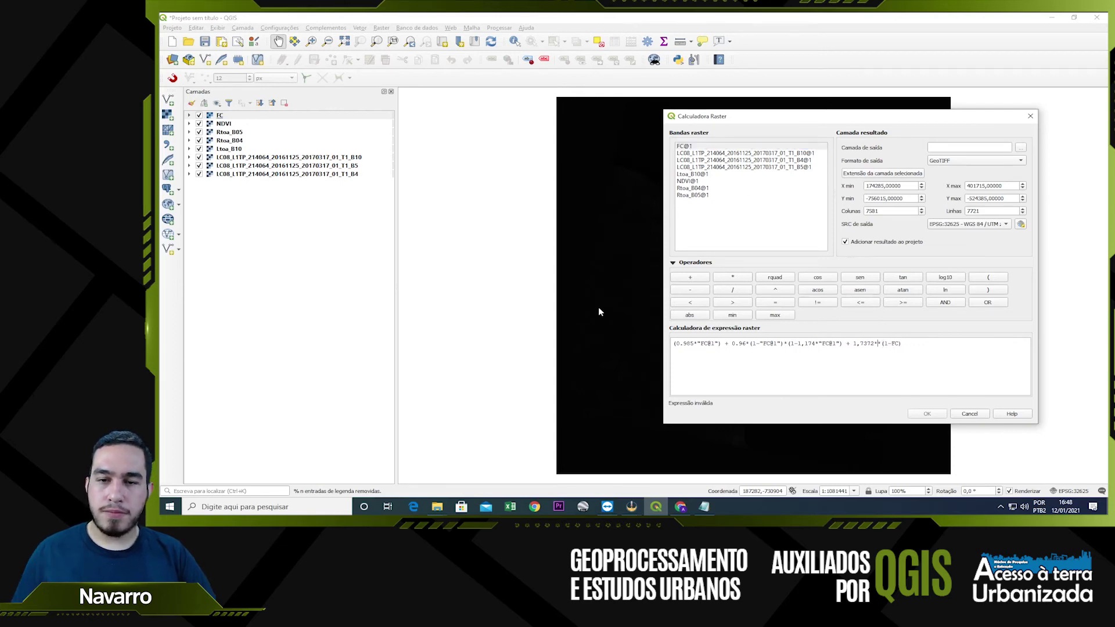
{"action": "double_click", "coordinate": [691, 147]}
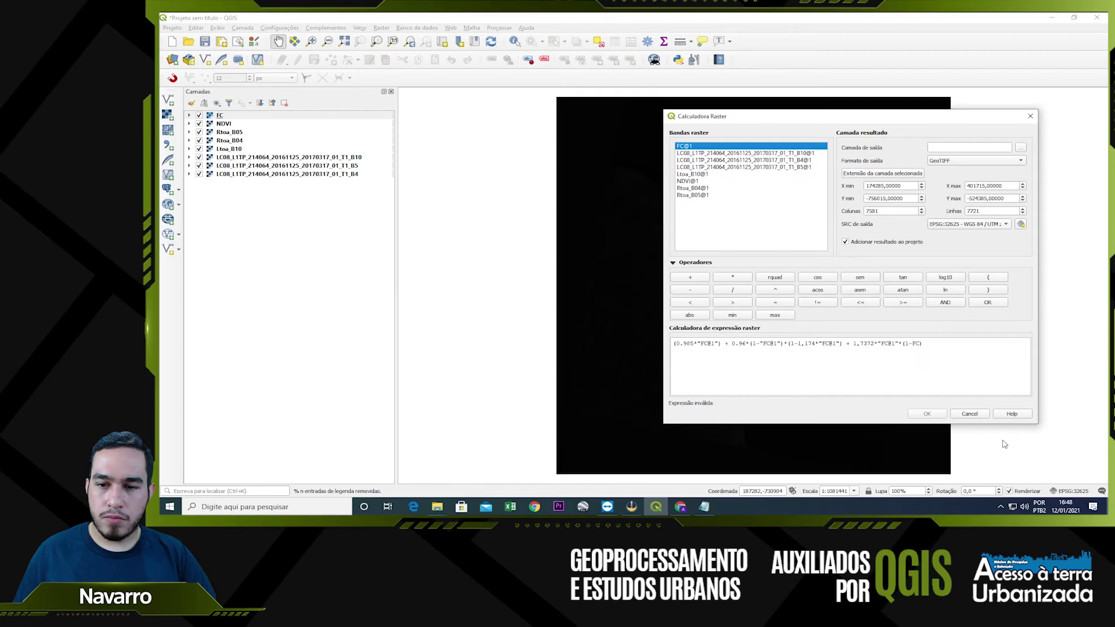
{"action": "left_click", "coordinate": [919, 344]}
{"action": "key", "text": "BackSpace"}
{"action": "key", "text": "BackSpace"}
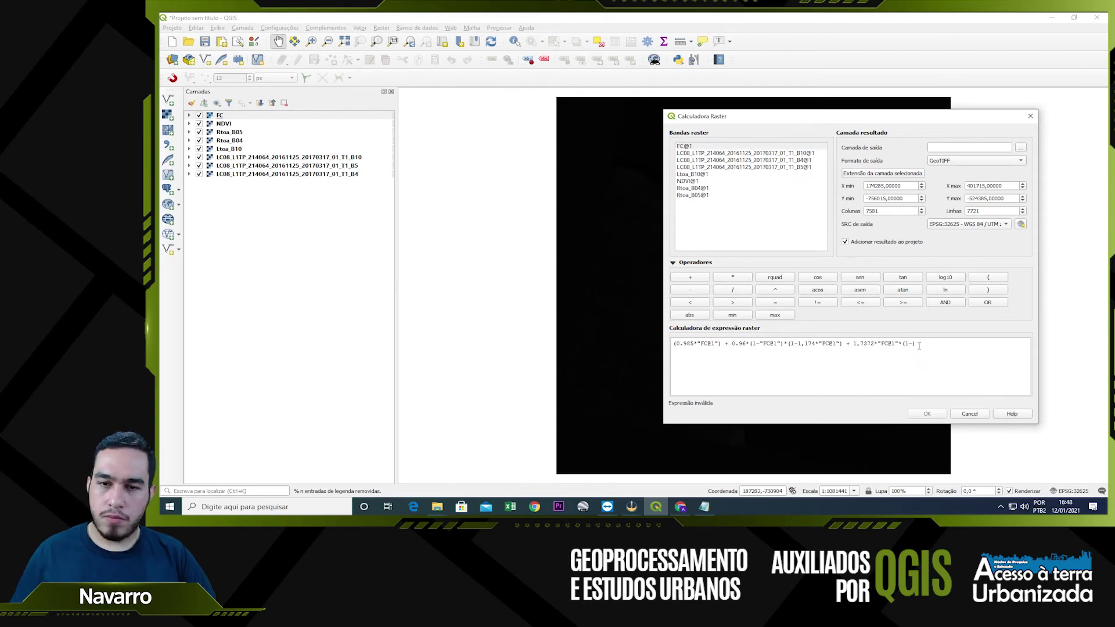
{"action": "double_click", "coordinate": [694, 147]}
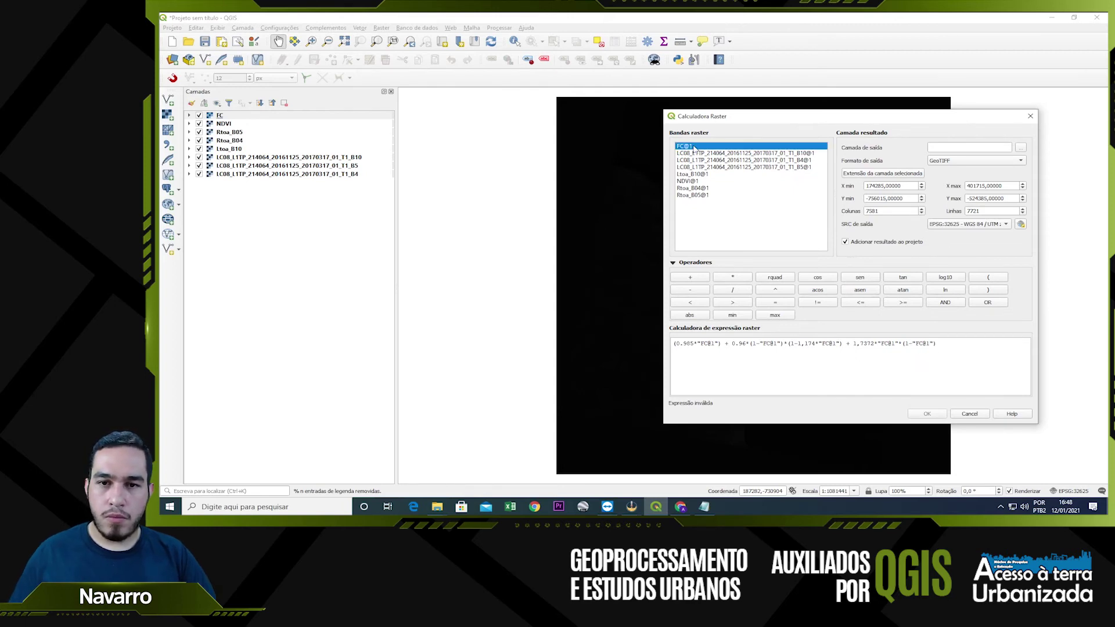
Name the output layer Emissividade and change the expression's decimal commas to points, giving 1.174 and 1.7372
{"action": "left_click", "coordinate": [961, 149]}
{"action": "type", "text": "E"}
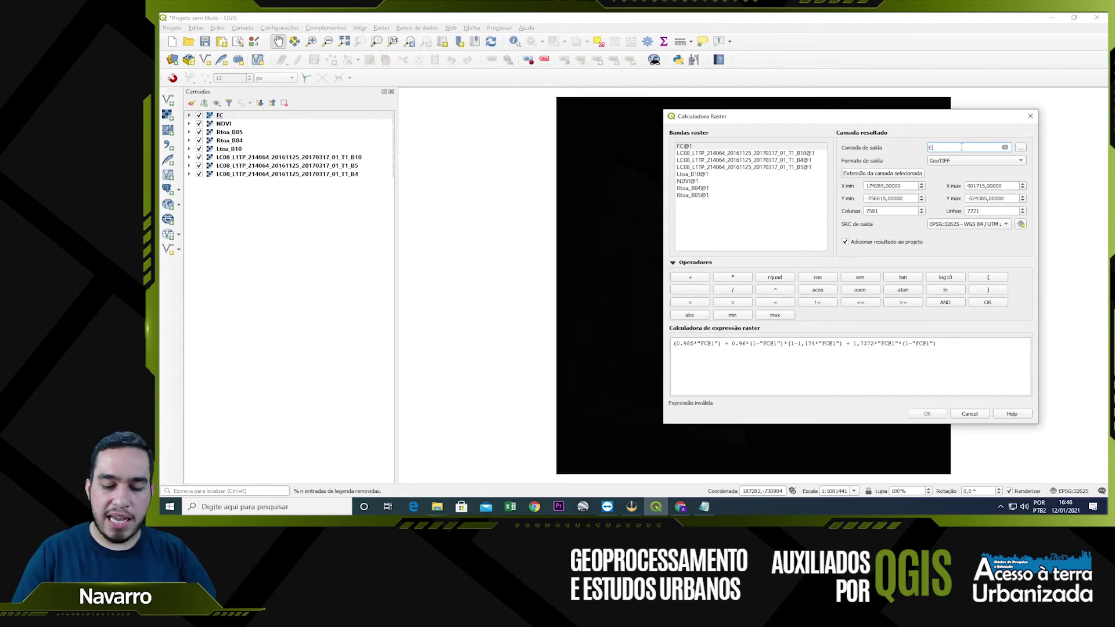
{"action": "type", "text": "missividad"}
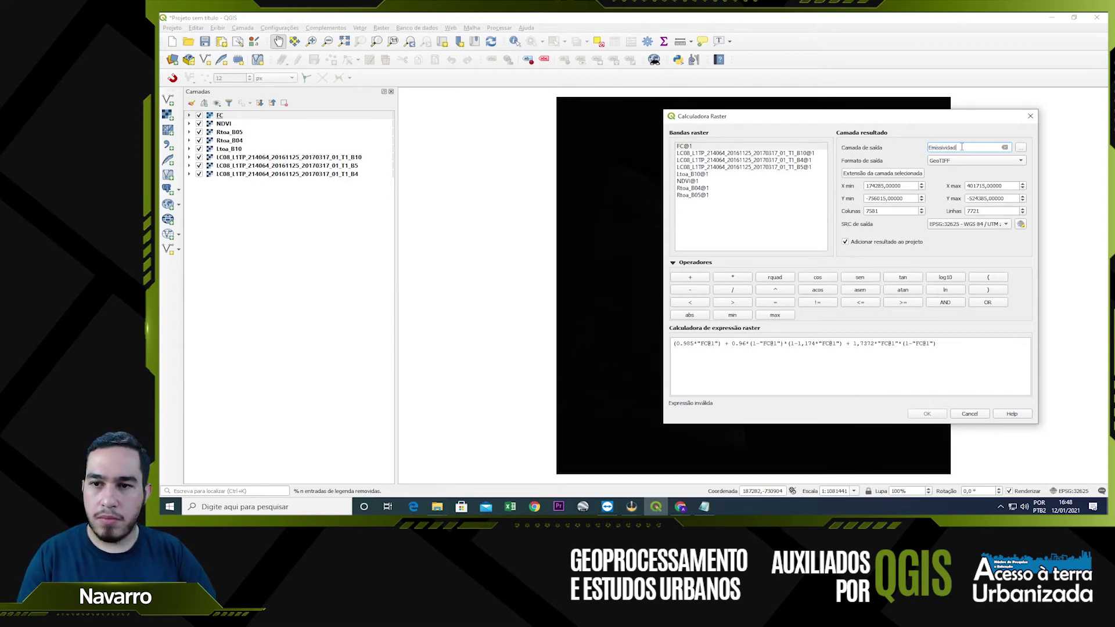
{"action": "type", "text": "e"}
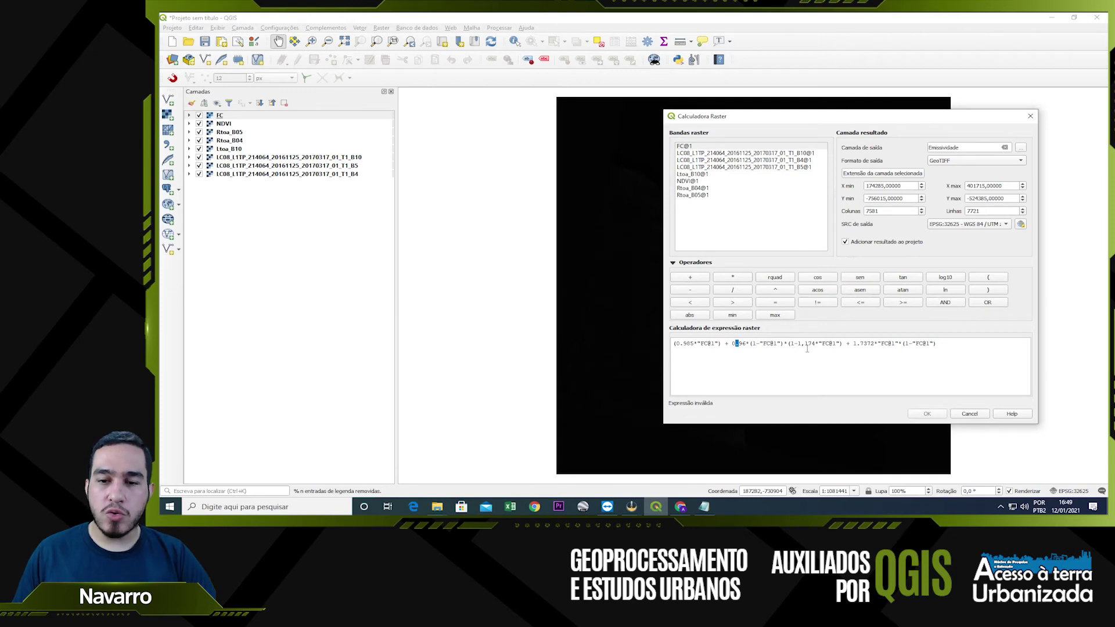
{"action": "left_click_drag", "start_coordinate": [800, 344], "coordinate": [806, 343]}
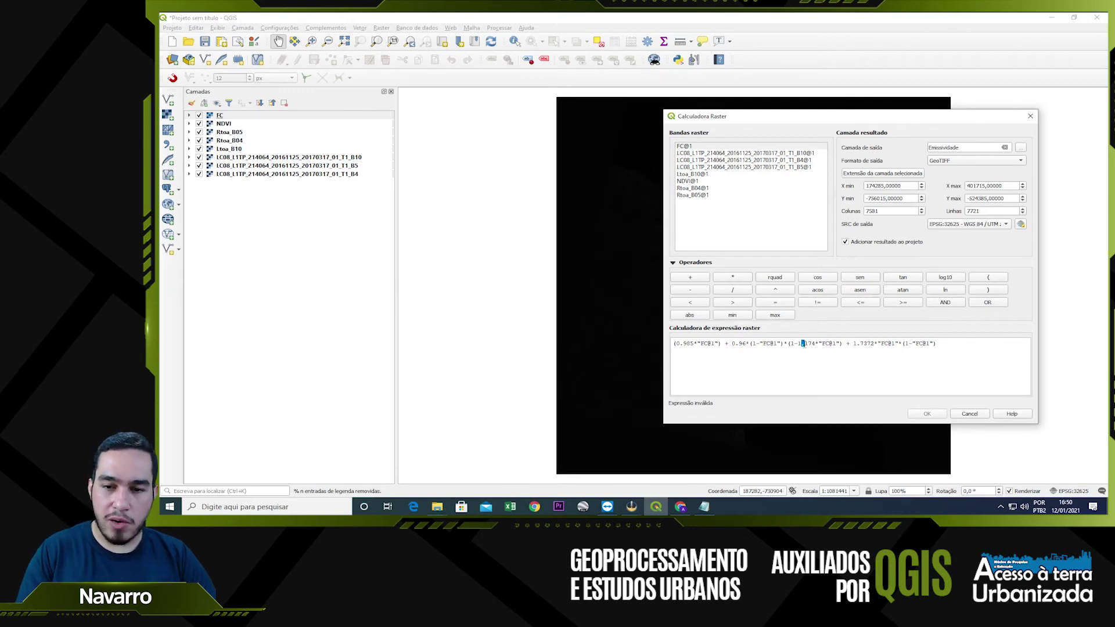
{"action": "type", "text": "."}
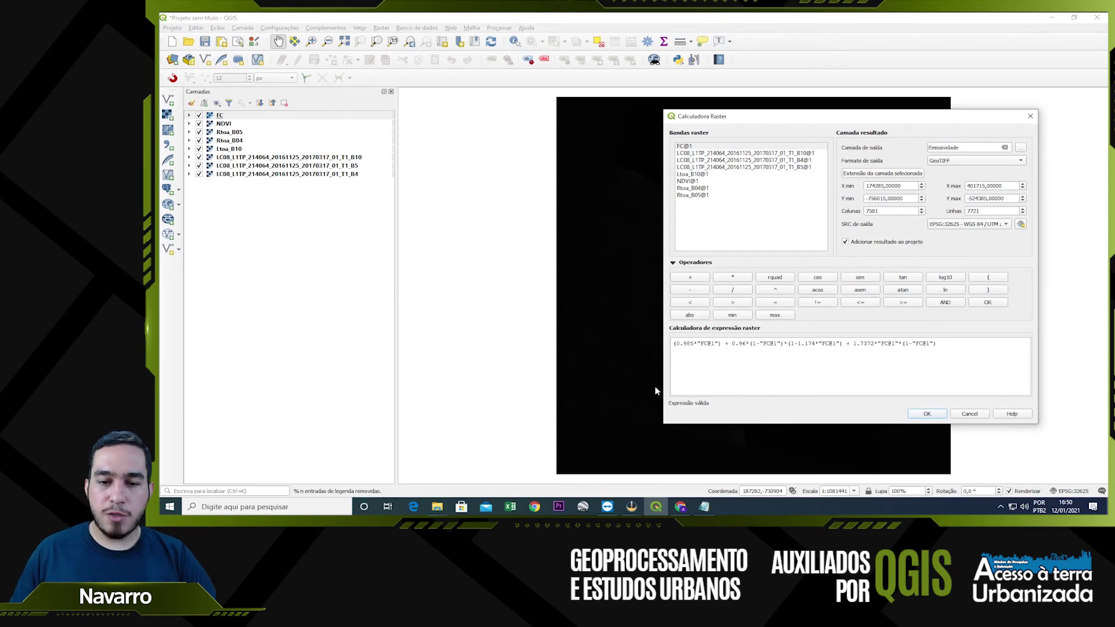
Run the emissivity calculation and collapse the legend of the Emissividade layer
{"action": "left_click", "coordinate": [928, 414]}
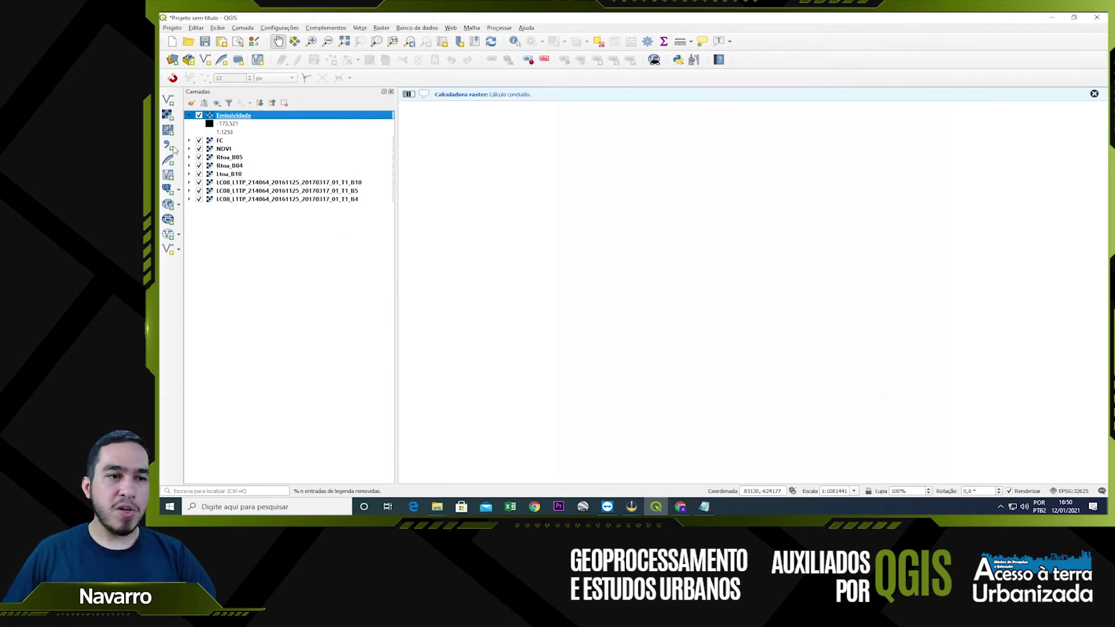
{"action": "left_click", "coordinate": [189, 115]}
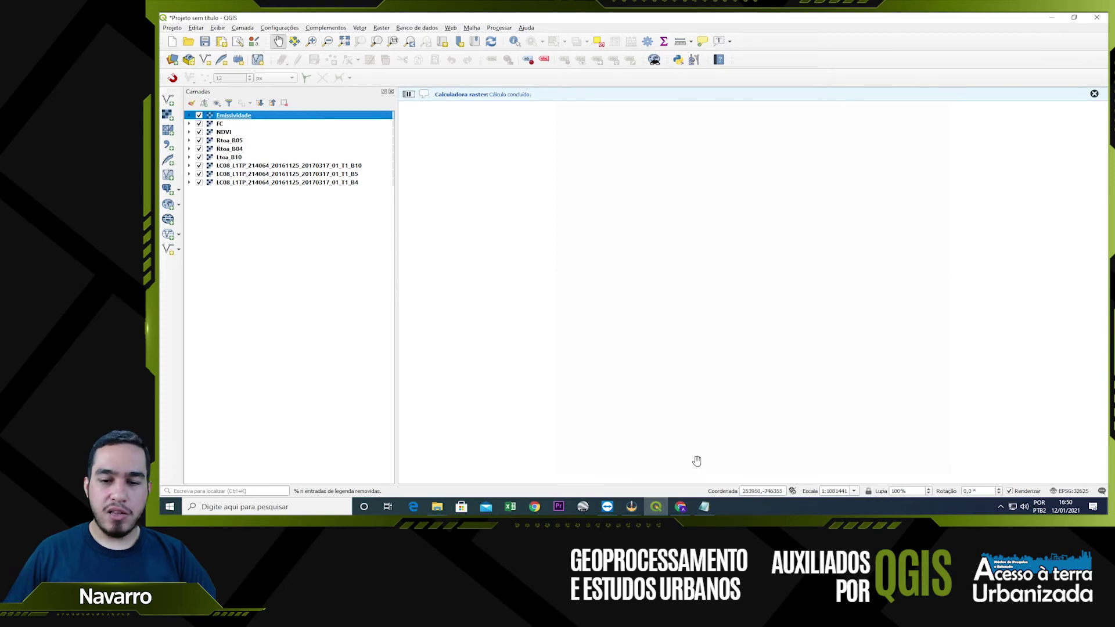
Copy the numeric corrected-radiance formula from the Notepad notes and paste it into a new Raster Calculator expression in QGIS
{"action": "left_click", "coordinate": [710, 507]}
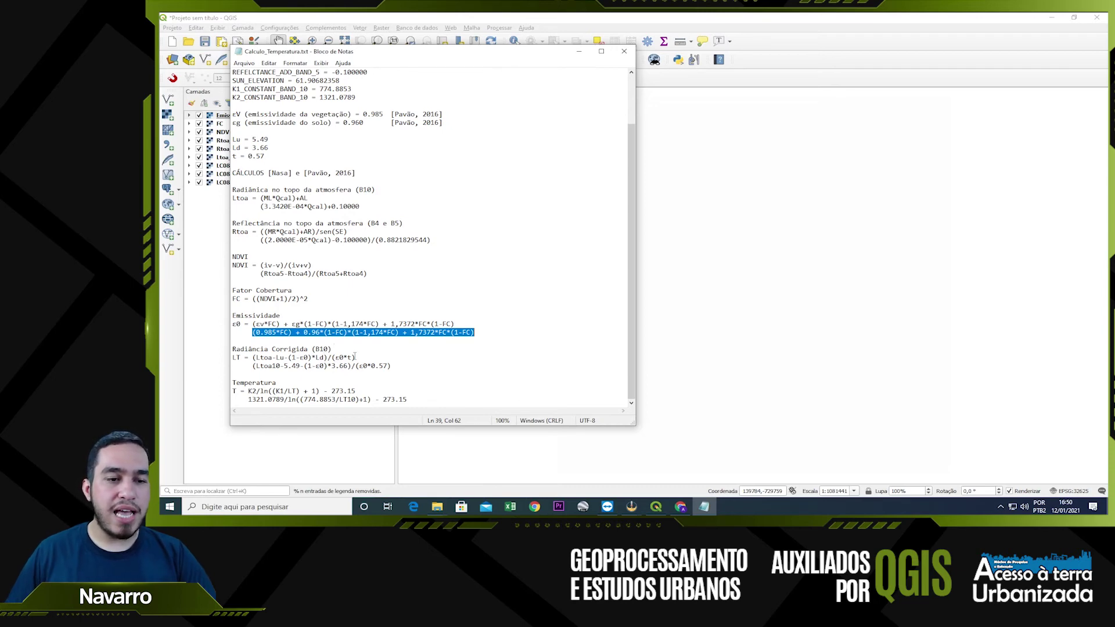
{"action": "left_click_drag", "start_coordinate": [392, 367], "coordinate": [253, 372]}
{"action": "key", "text": "ctrl+c"}
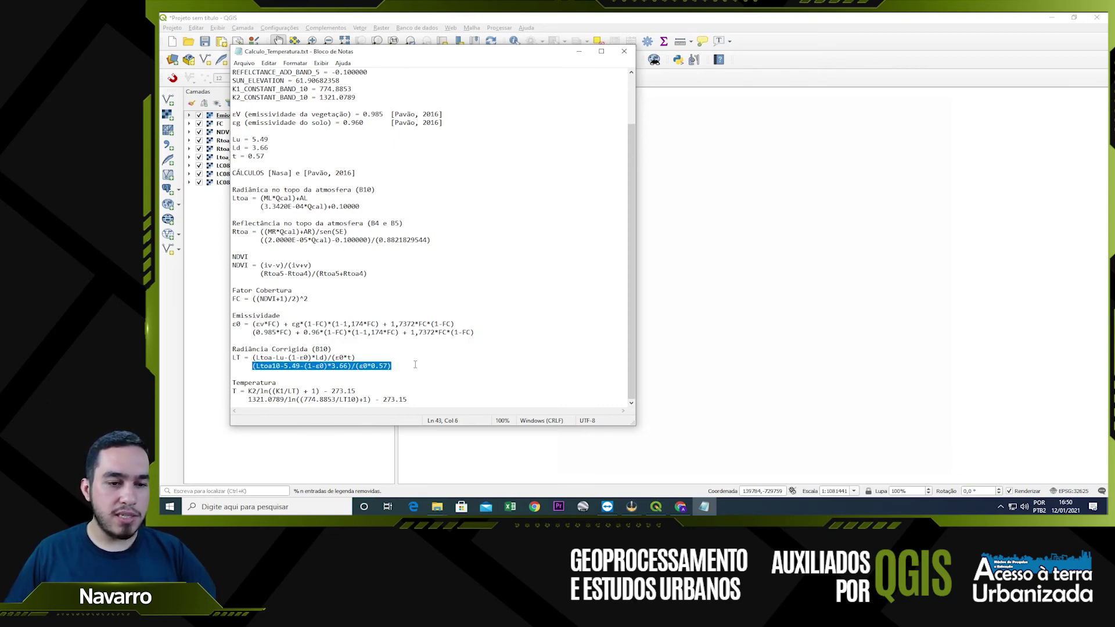
{"action": "left_click", "coordinate": [382, 28]}
{"action": "left_click", "coordinate": [401, 39]}
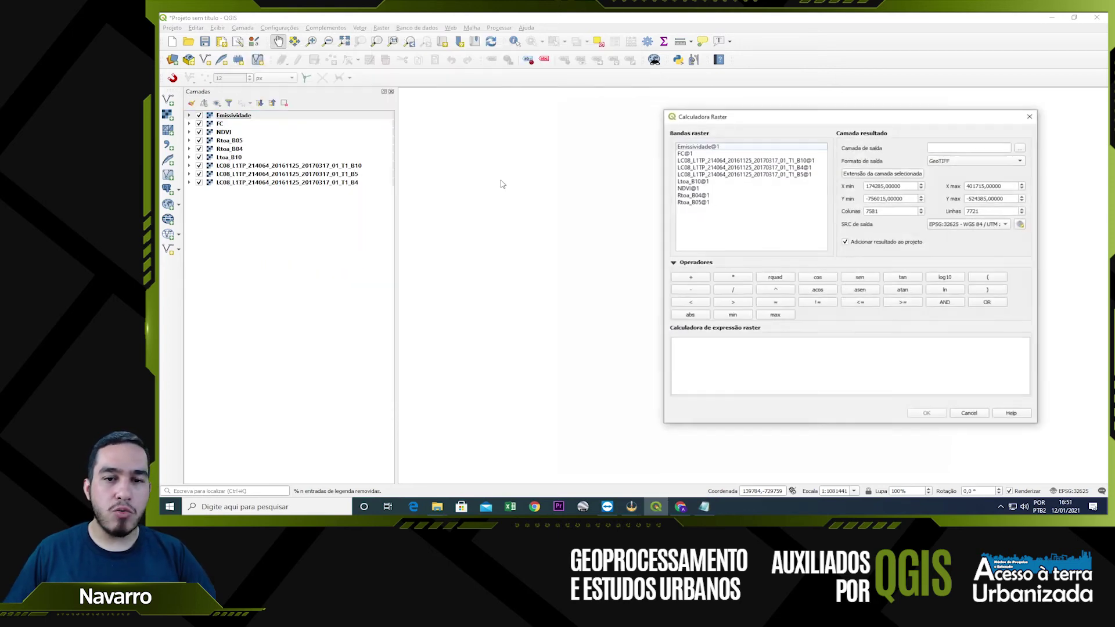
{"action": "left_click", "coordinate": [710, 359]}
{"action": "key", "text": "ctrl+v"}
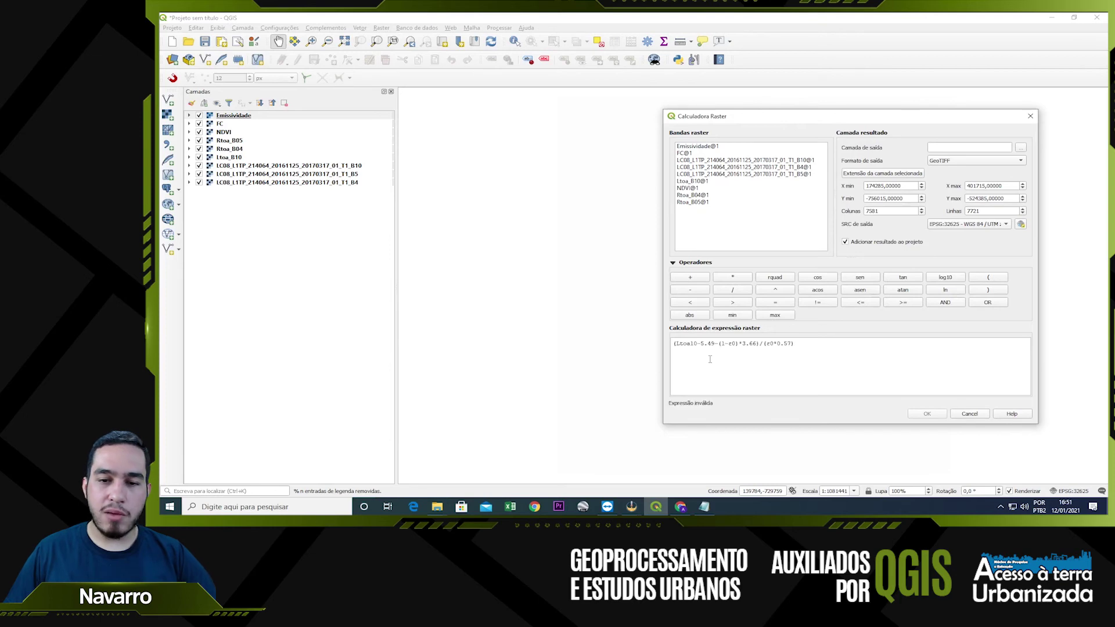
Replace the Ltoa10 placeholder in the corrected-radiance expression with the raster band "Ltoa_B10@1"
{"action": "left_click", "coordinate": [692, 346]}
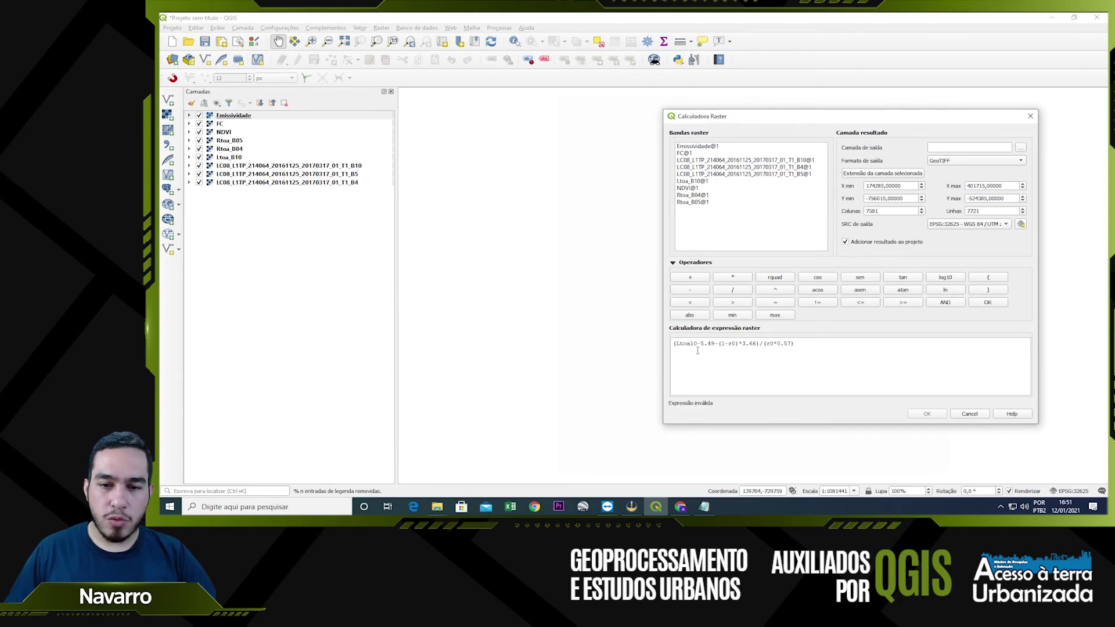
{"action": "key", "text": "Delete"}
{"action": "key", "text": "Delete"}
{"action": "key", "text": "BackSpace"}
{"action": "key", "text": "BackSpace"}
{"action": "key", "text": "BackSpace"}
{"action": "key", "text": "BackSpace"}
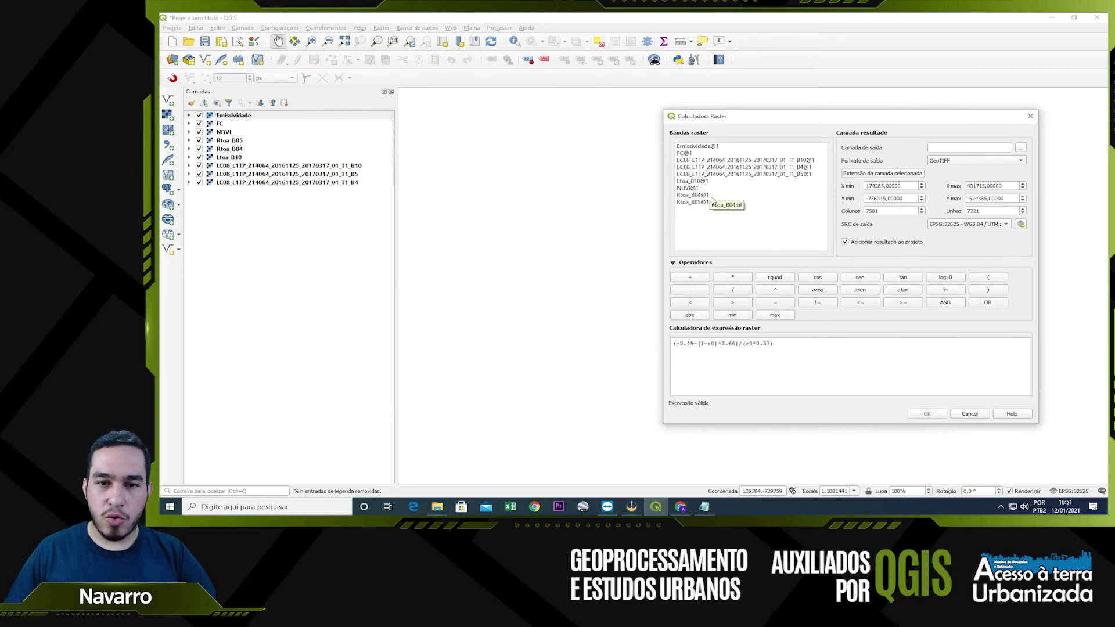
{"action": "double_click", "coordinate": [713, 181]}
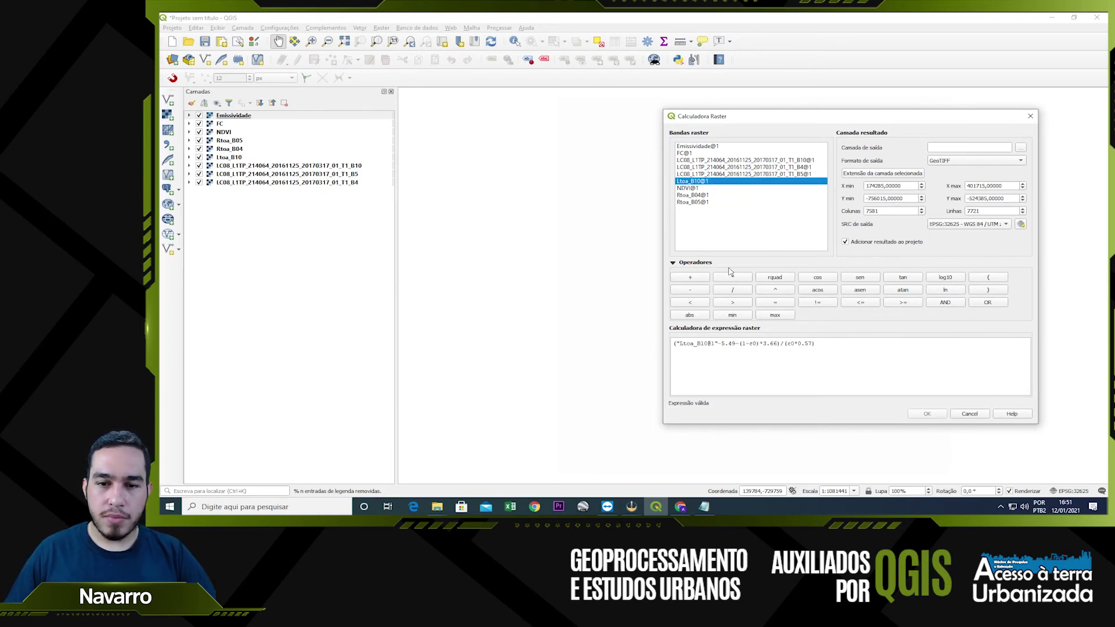
Replace both ε0 placeholders in the corrected-radiance expression with the raster band "Emissividade@1"
{"action": "left_click", "coordinate": [761, 352]}
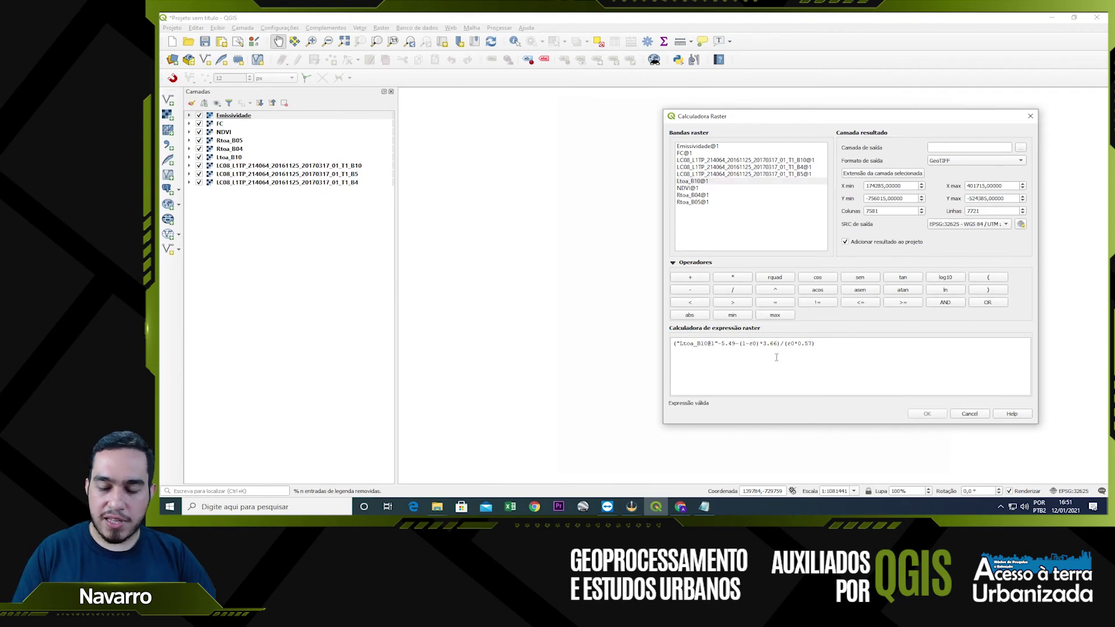
{"action": "key", "text": "BackSpace"}
{"action": "key", "text": "BackSpace"}
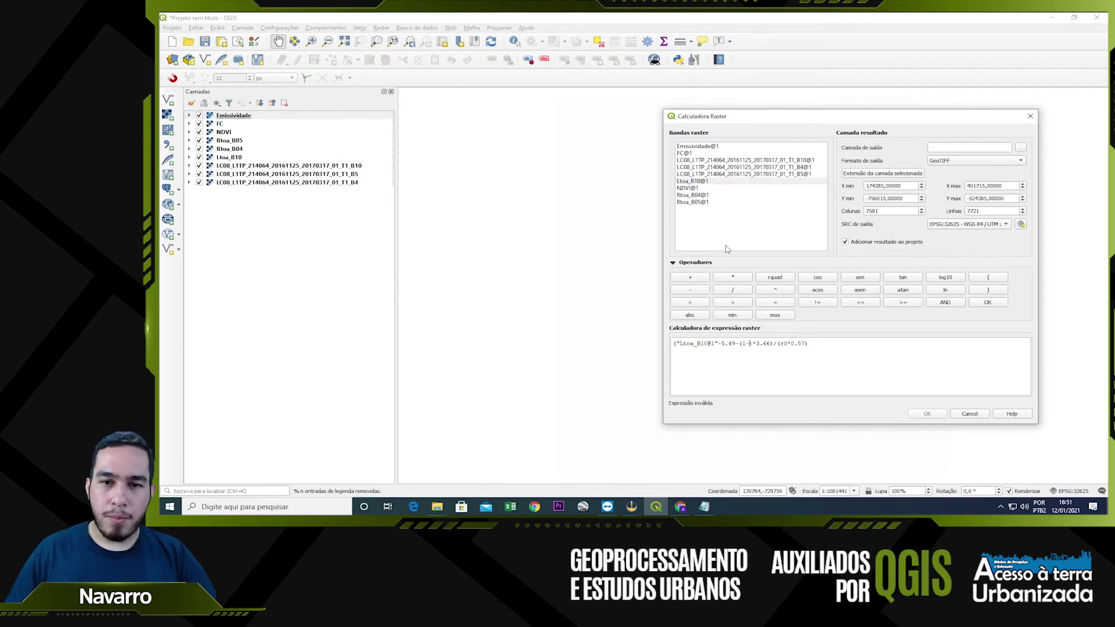
{"action": "double_click", "coordinate": [717, 148]}
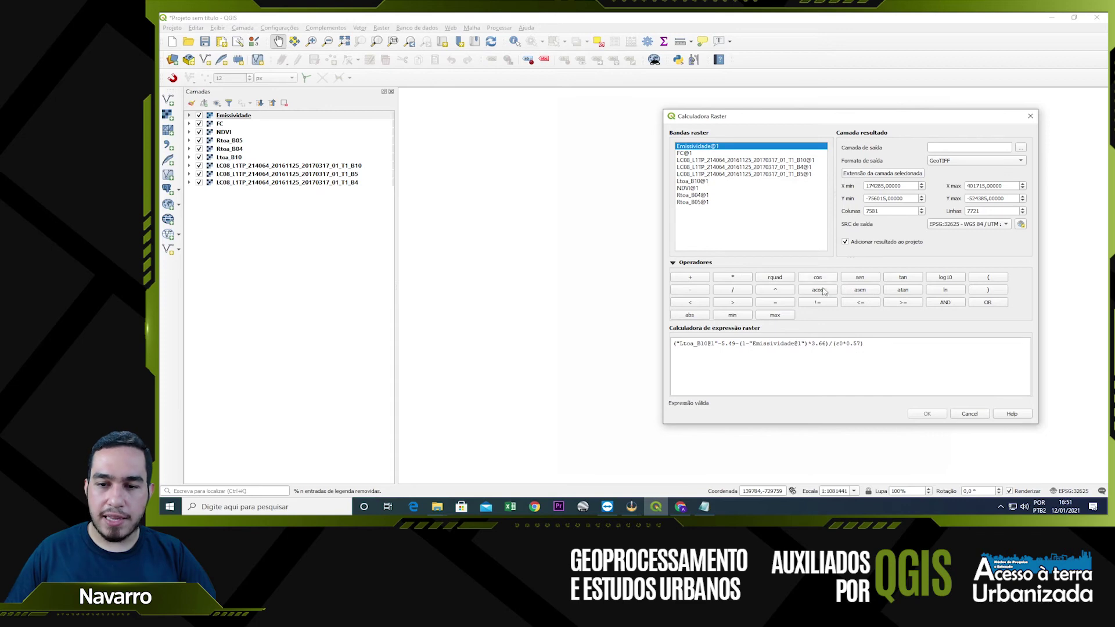
{"action": "left_click", "coordinate": [845, 344]}
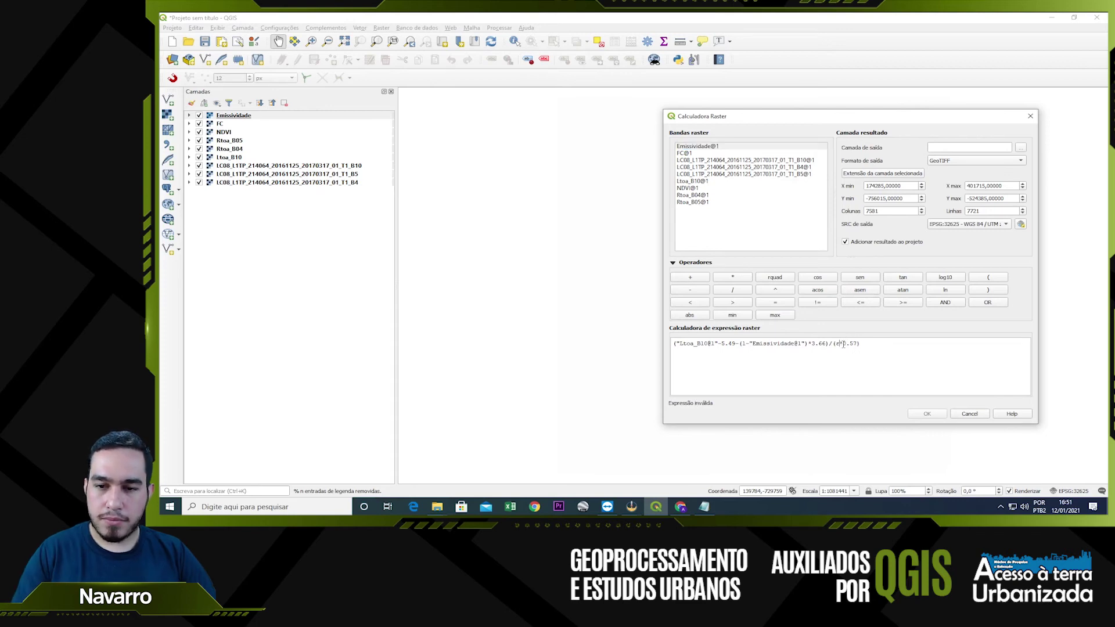
{"action": "key", "text": "BackSpace"}
{"action": "key", "text": "BackSpace"}
{"action": "double_click", "coordinate": [720, 147]}
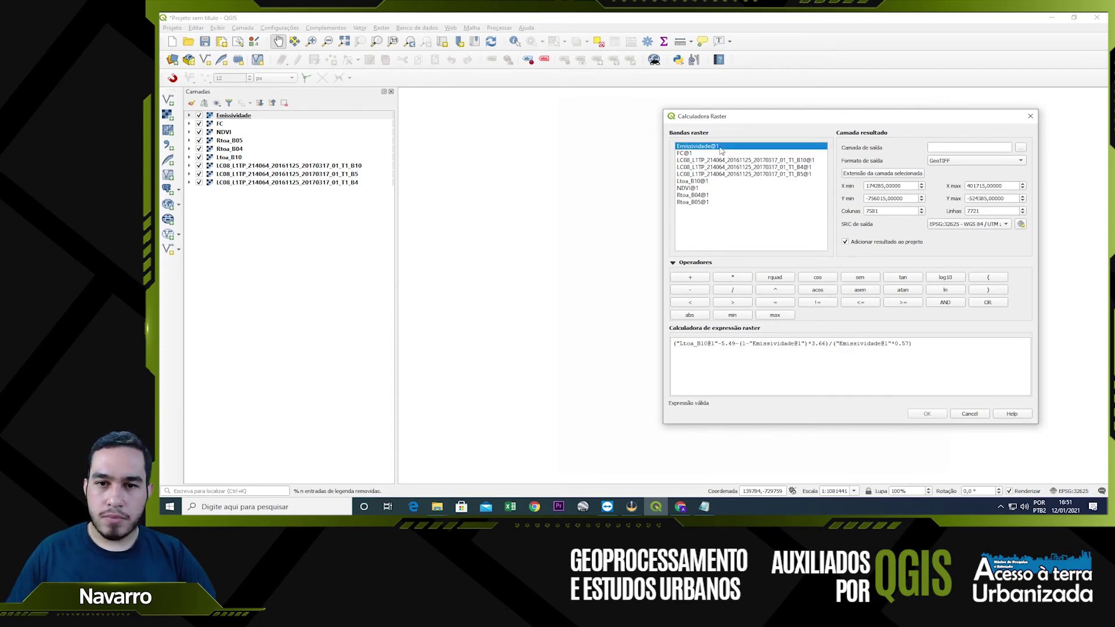
Name the output layer R10, run the corrected-radiance calculation and collapse the new layer's legend
{"action": "left_click", "coordinate": [944, 147]}
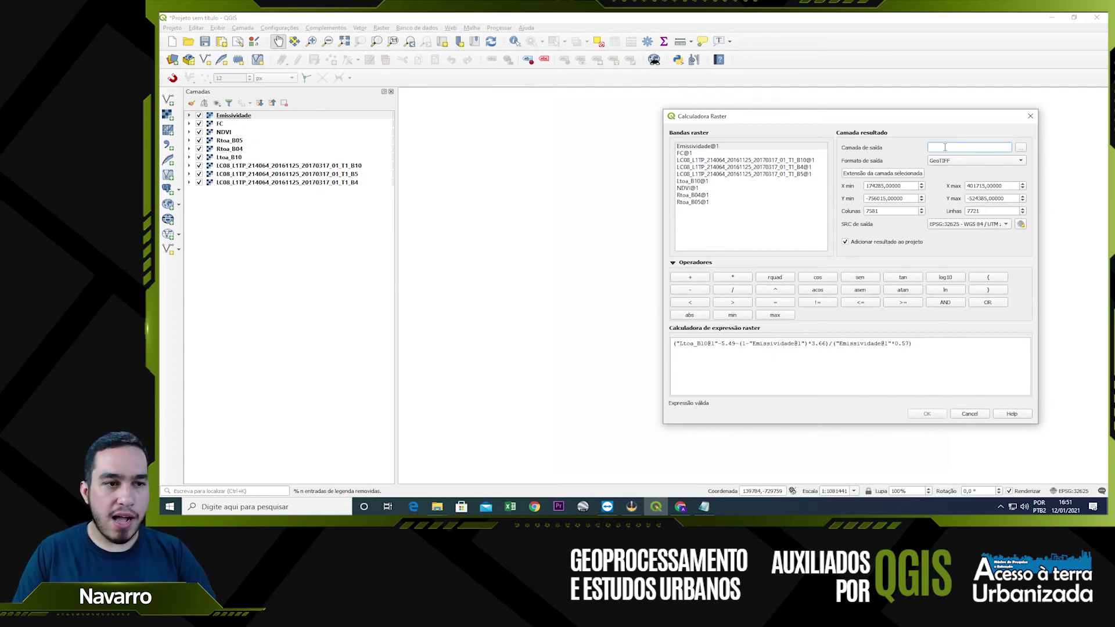
{"action": "type", "text": "R10"}
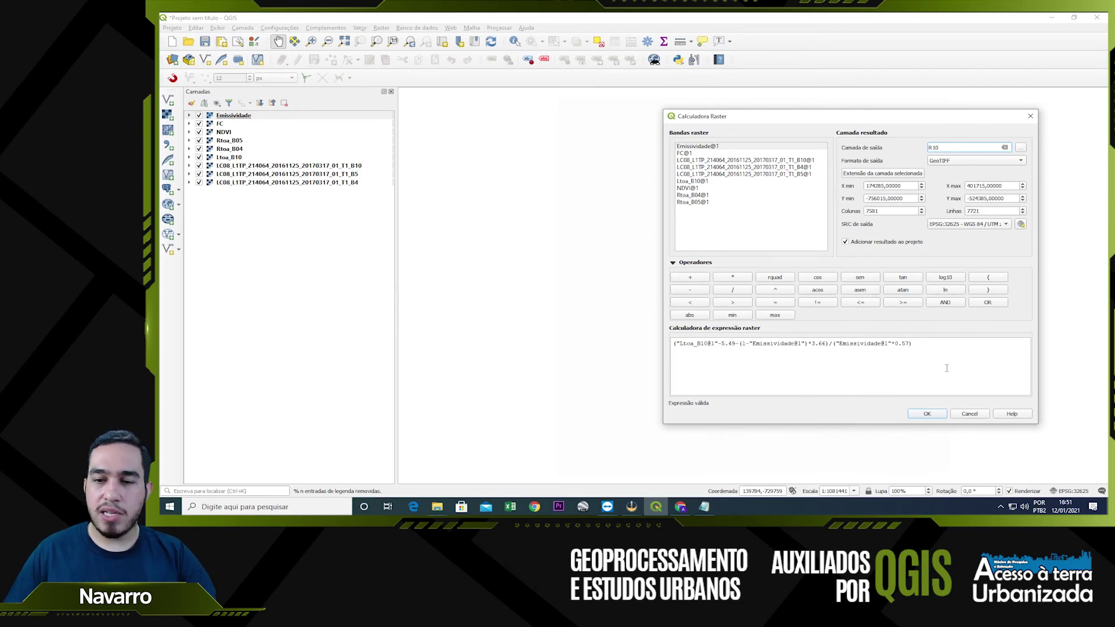
{"action": "left_click", "coordinate": [926, 414]}
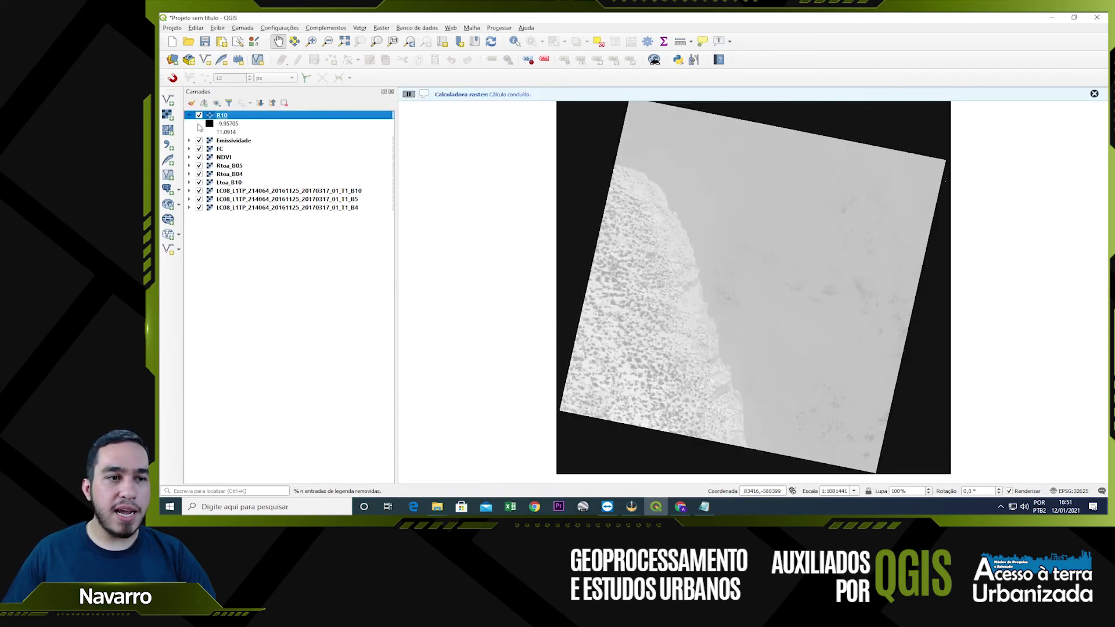
{"action": "left_click", "coordinate": [189, 115]}
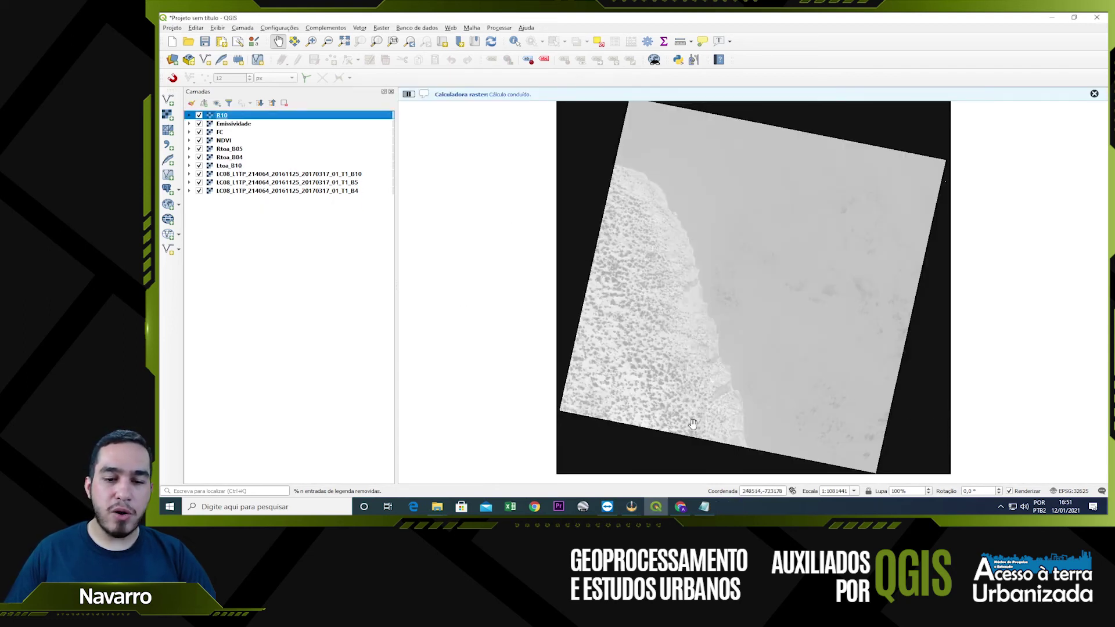
Examine the temperature formula, its 273.15 term and the K1 and K2 band 10 constants in the Notepad notes
{"action": "left_click", "coordinate": [705, 507]}
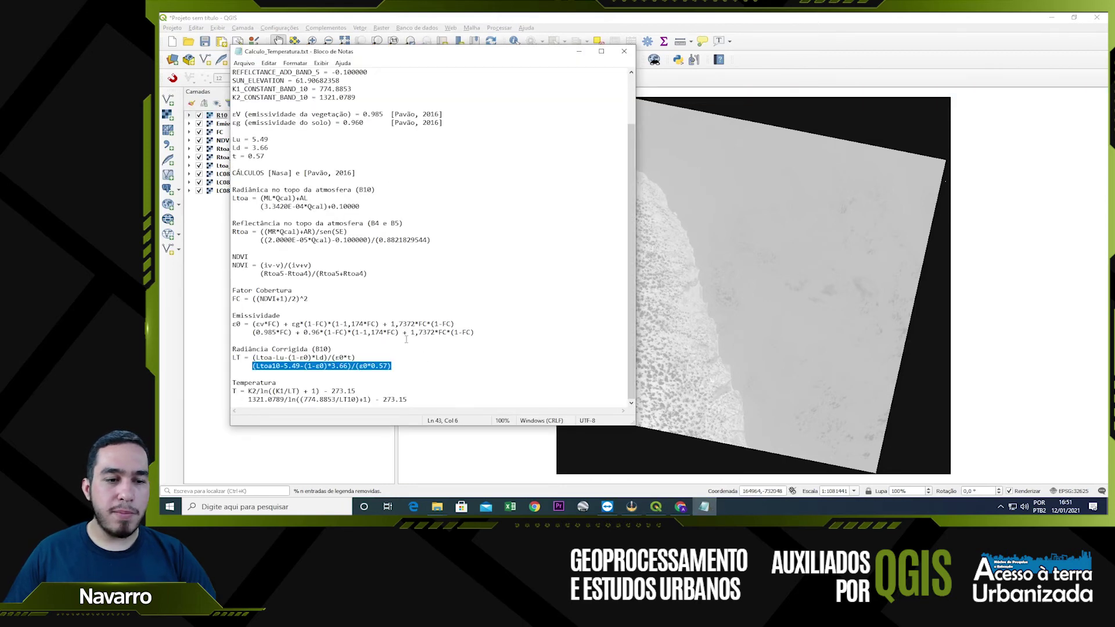
{"action": "left_click_drag", "start_coordinate": [245, 391], "coordinate": [357, 392]}
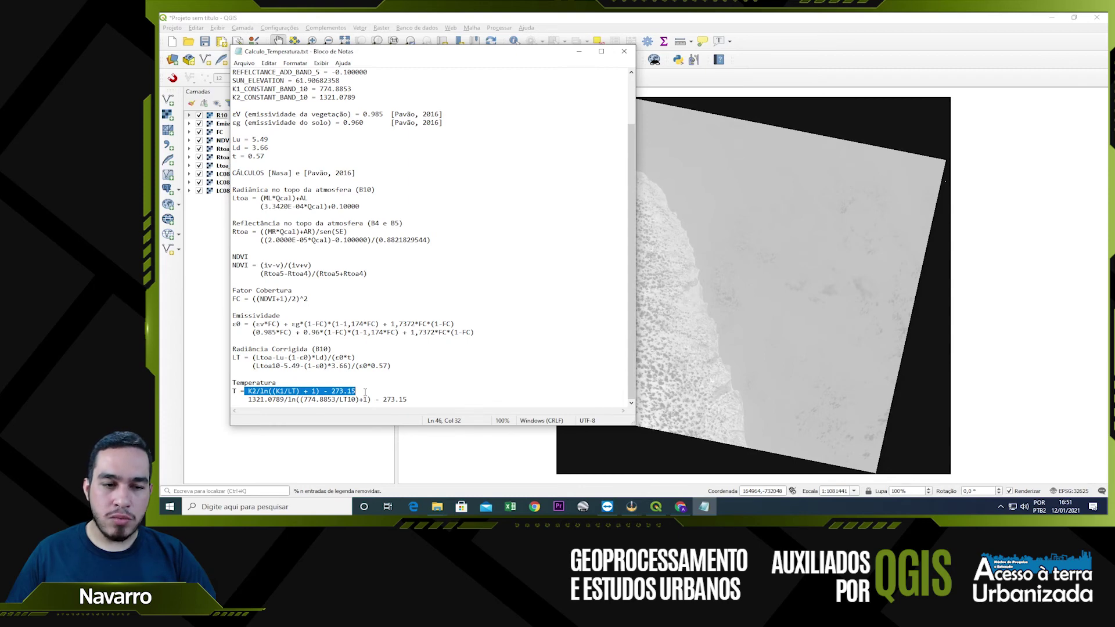
{"action": "left_click", "coordinate": [337, 385]}
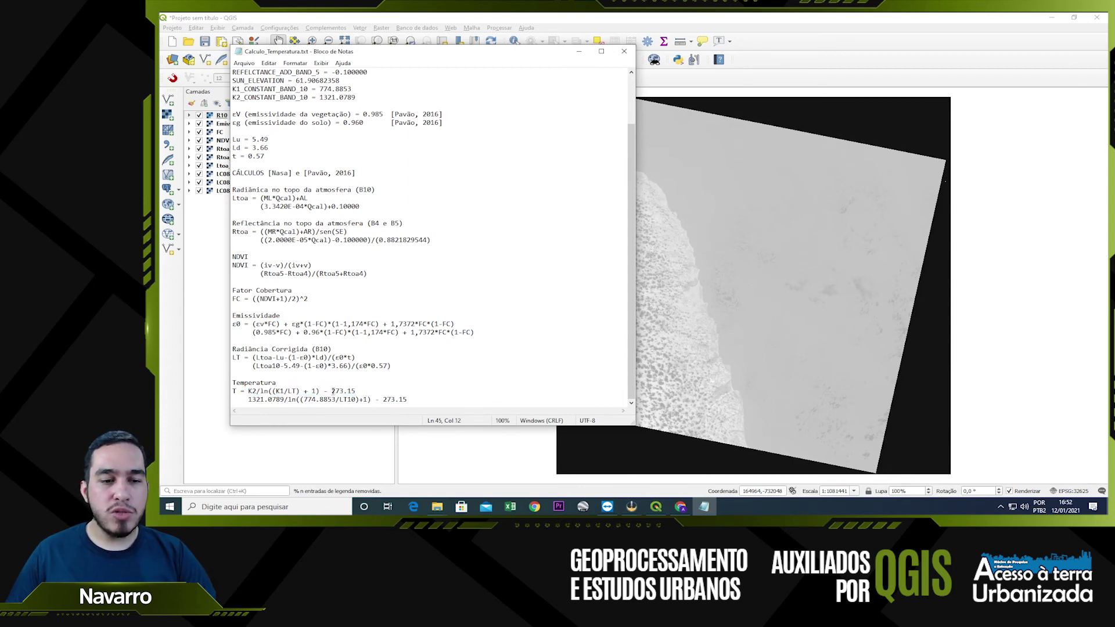
{"action": "double_click", "coordinate": [332, 391]}
{"action": "left_click_drag", "start_coordinate": [324, 390], "coordinate": [248, 391]}
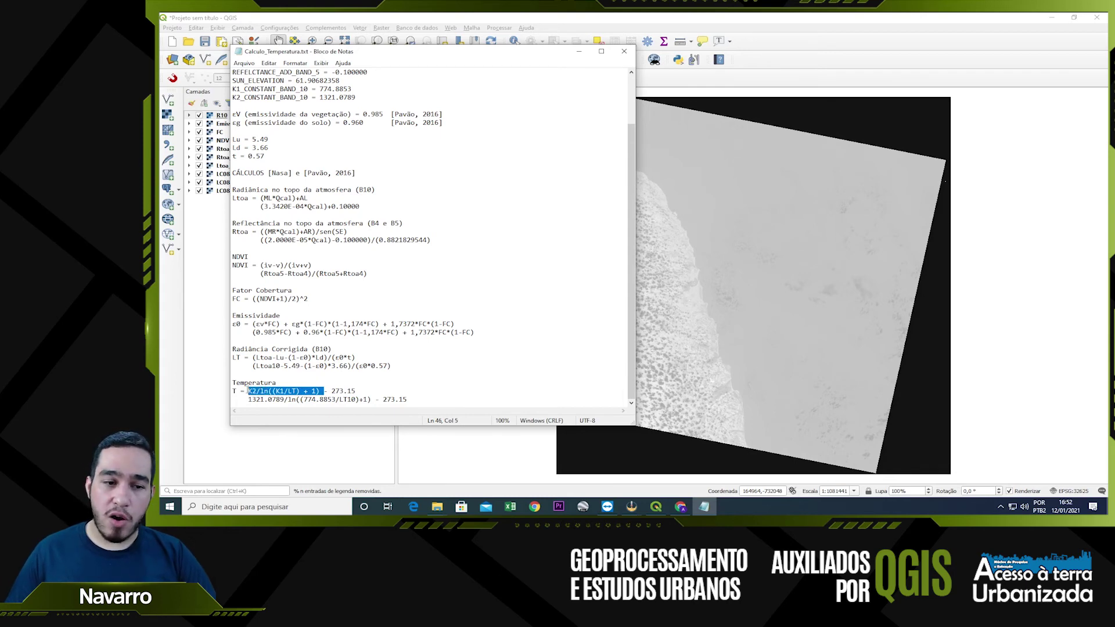
{"action": "left_click_drag", "start_coordinate": [356, 391], "coordinate": [326, 391]}
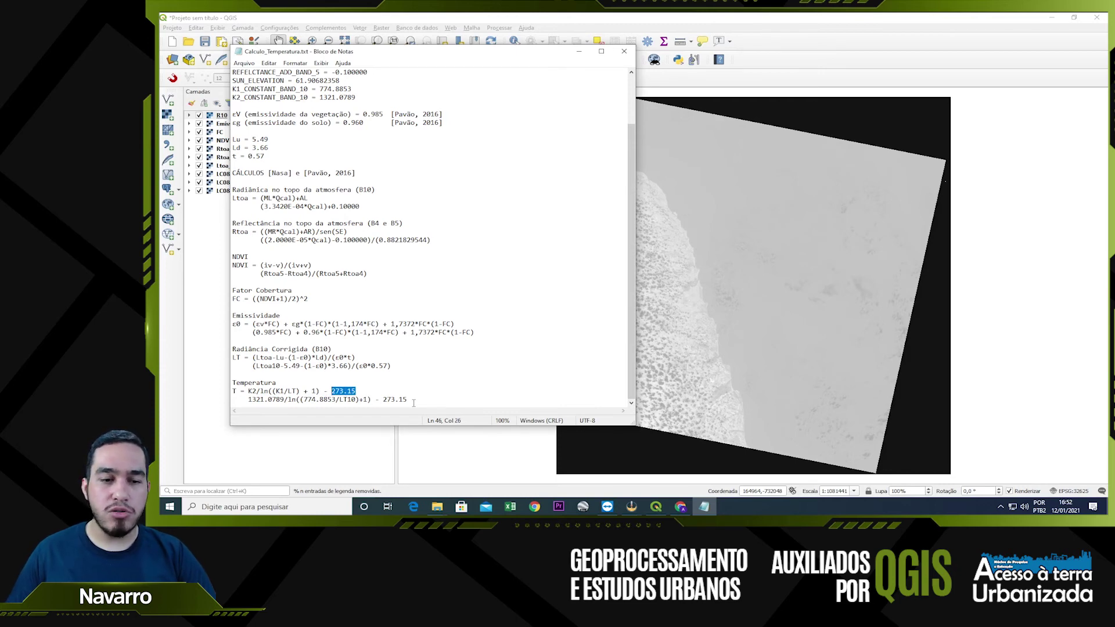
{"action": "left_click", "coordinate": [413, 403]}
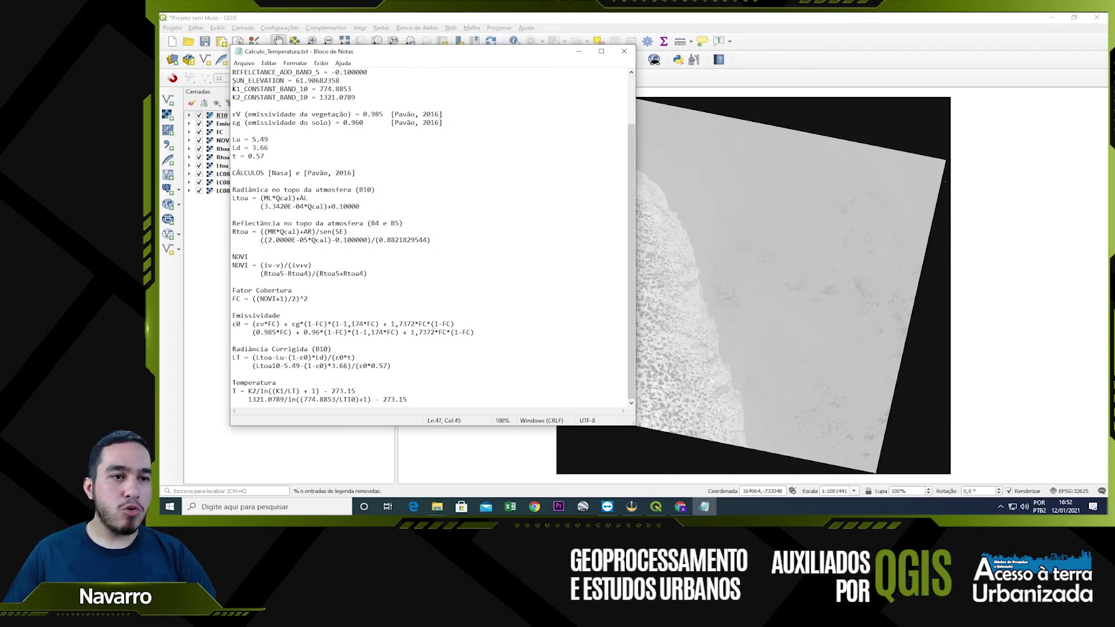
{"action": "left_click_drag", "start_coordinate": [232, 89], "coordinate": [360, 98]}
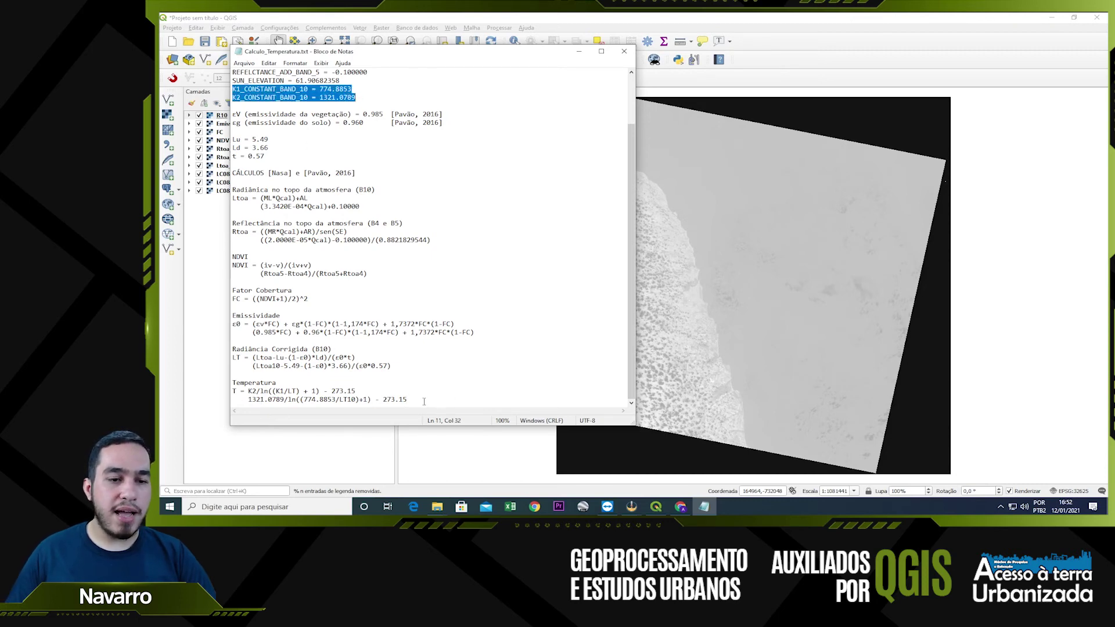
Copy the numeric temperature formula from the notes and paste it into a new Raster Calculator expression in QGIS
{"action": "left_click_drag", "start_coordinate": [424, 401], "coordinate": [250, 405]}
{"action": "key", "text": "ctrl+c"}
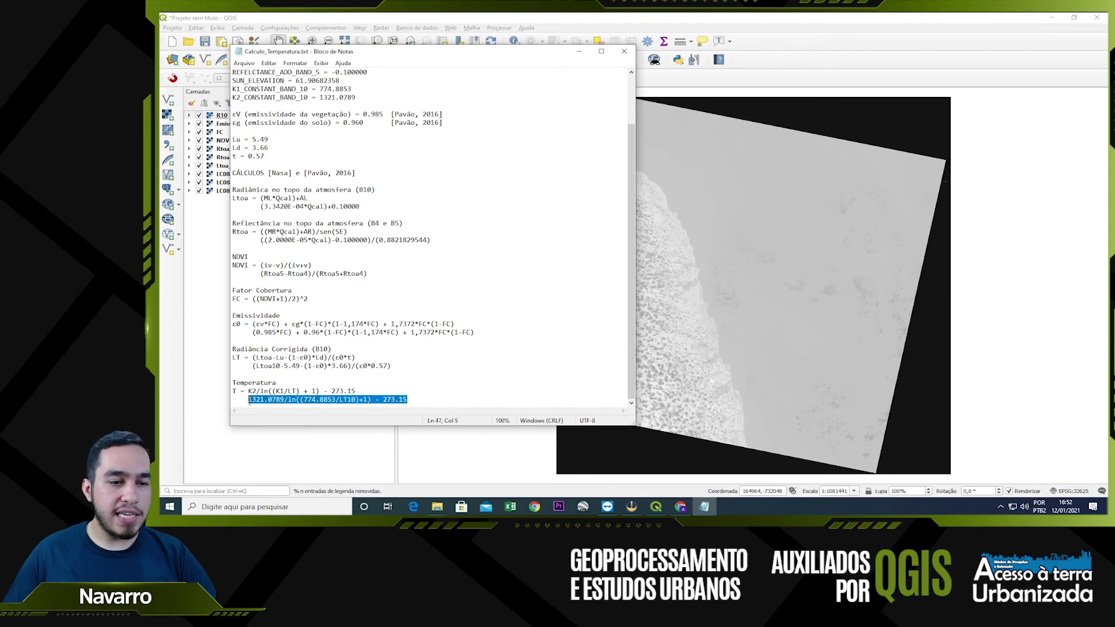
{"action": "left_click", "coordinate": [579, 51]}
{"action": "left_click", "coordinate": [381, 28]}
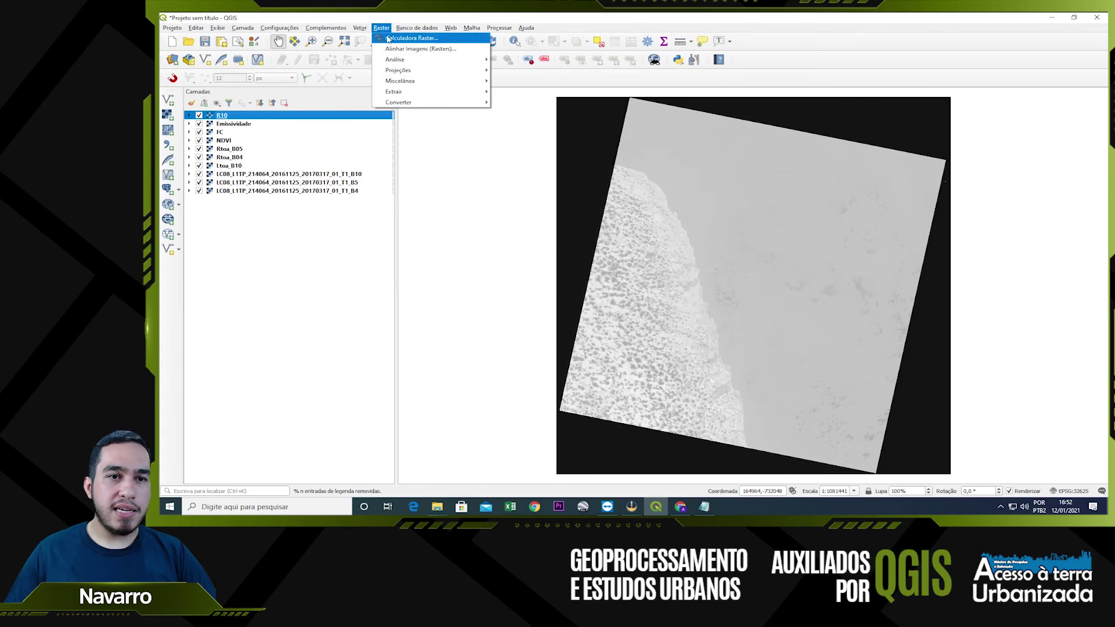
{"action": "left_click", "coordinate": [406, 38]}
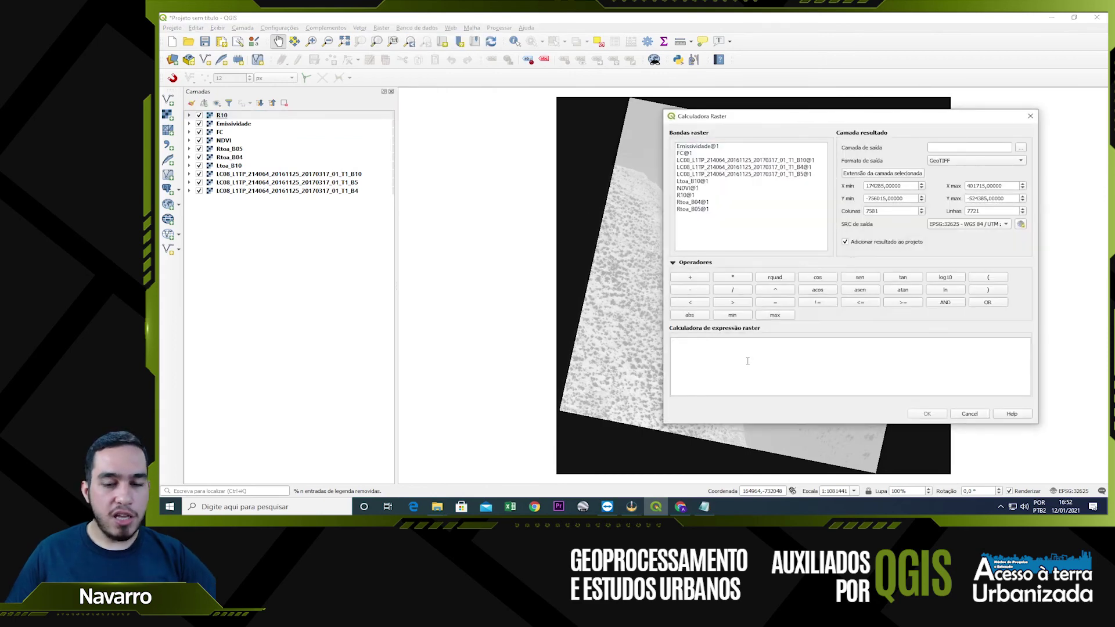
{"action": "key", "text": "ctrl+v"}
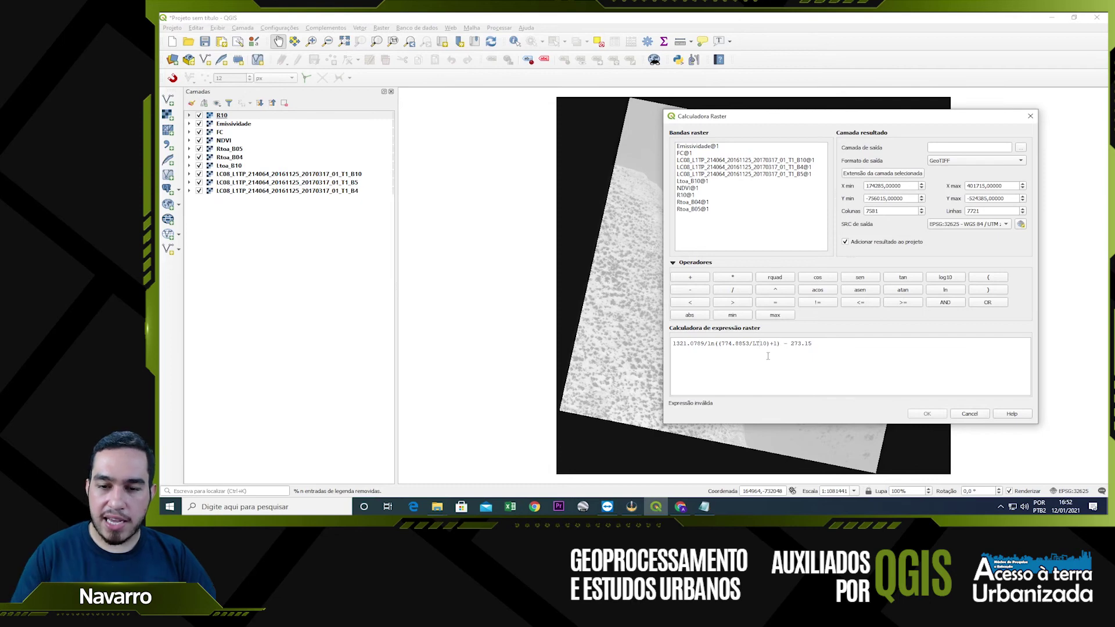
Replace the LT10 placeholder in the temperature expression with the raster band "R10@1"
{"action": "key", "text": "BackSpace"}
{"action": "key", "text": "BackSpace"}
{"action": "key", "text": "BackSpace"}
{"action": "key", "text": "BackSpace"}
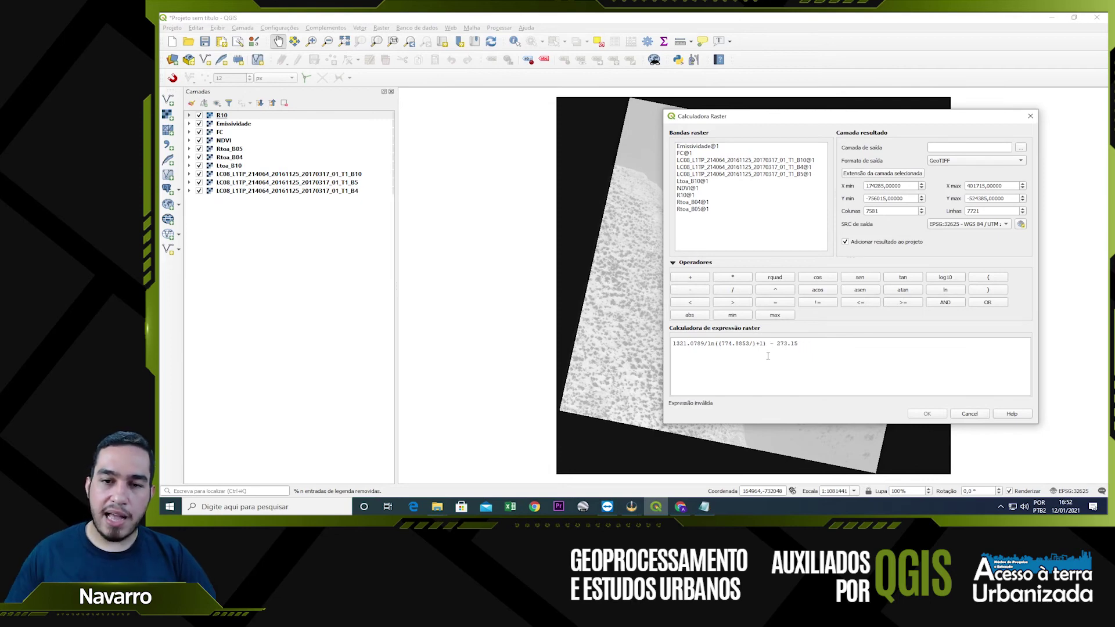
{"action": "left_click", "coordinate": [690, 197]}
{"action": "double_click", "coordinate": [691, 198]}
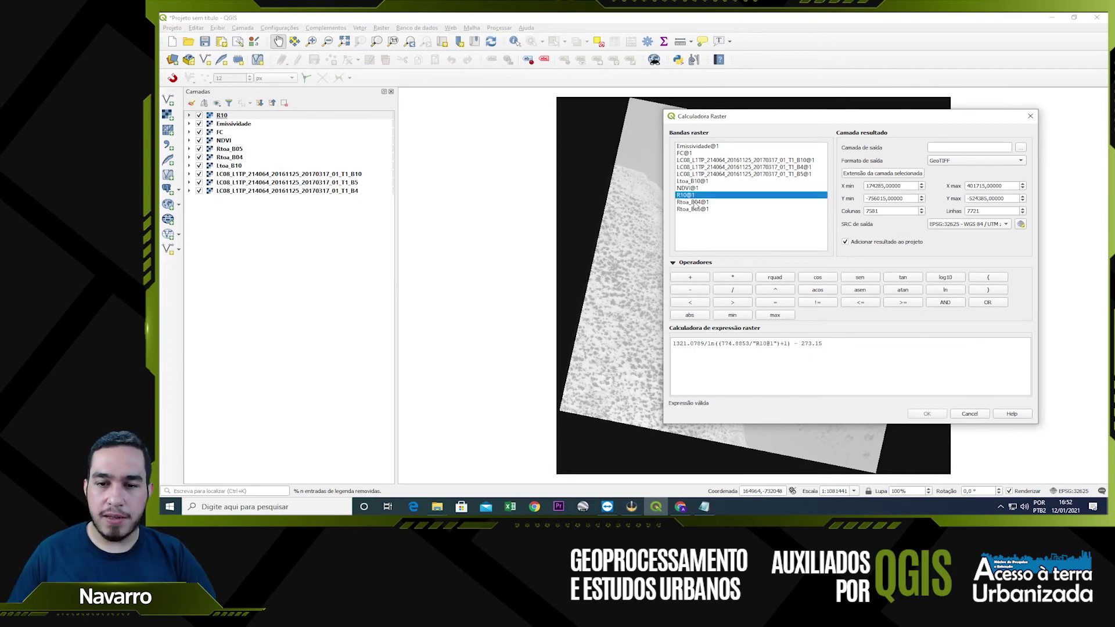
Name the output layer Temperatura-C and run the temperature calculation
{"action": "left_click", "coordinate": [968, 148]}
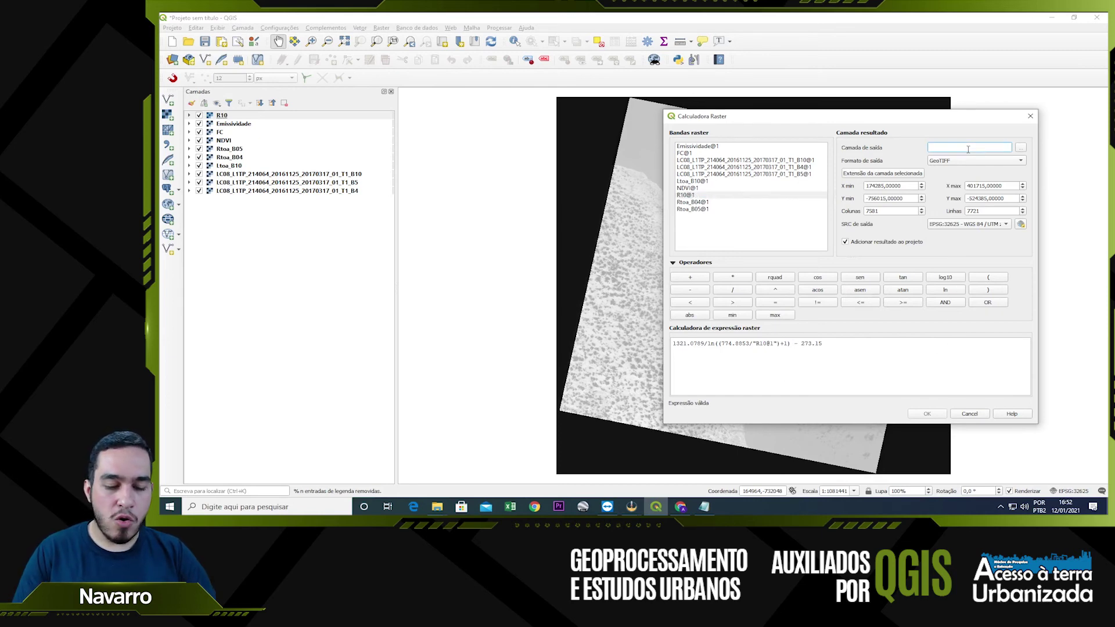
{"action": "type", "text": "Temp"}
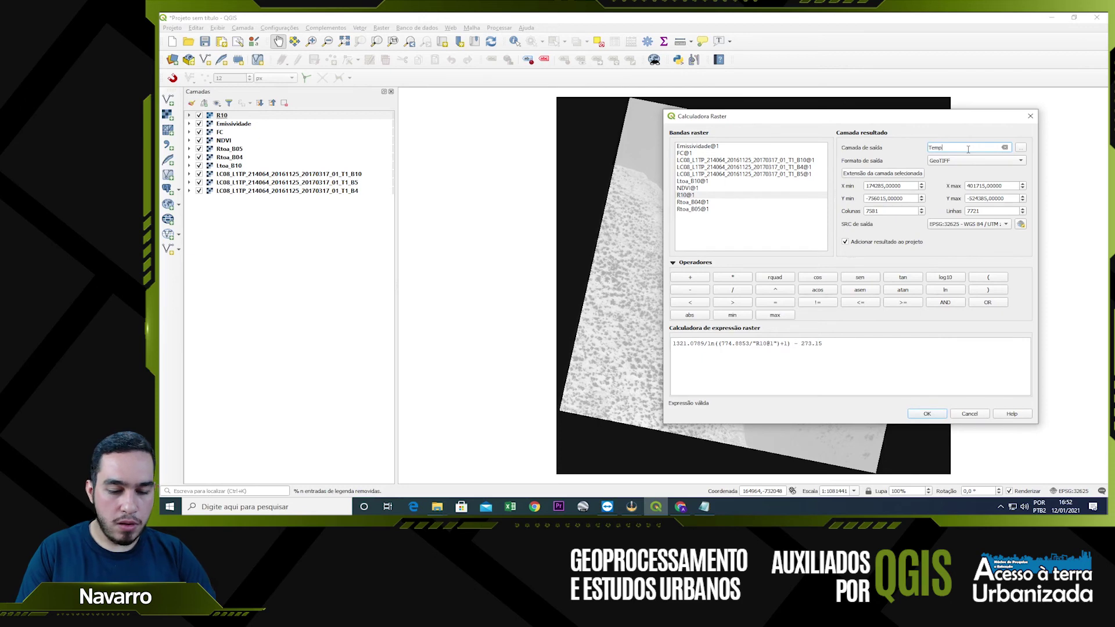
{"action": "type", "text": "eratura-C"}
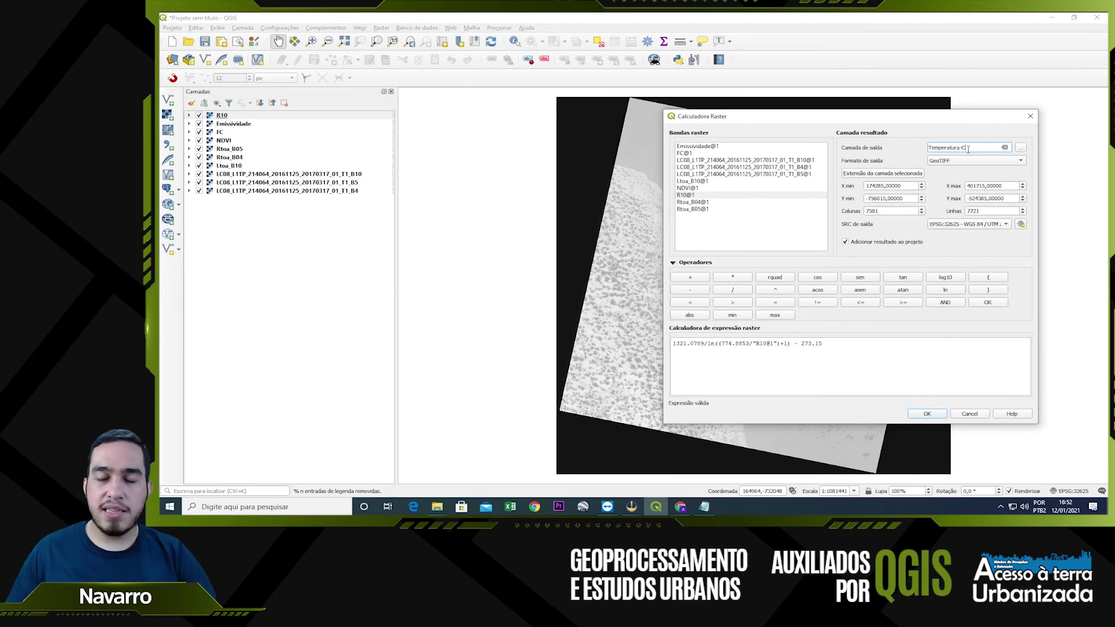
{"action": "left_click", "coordinate": [927, 415]}
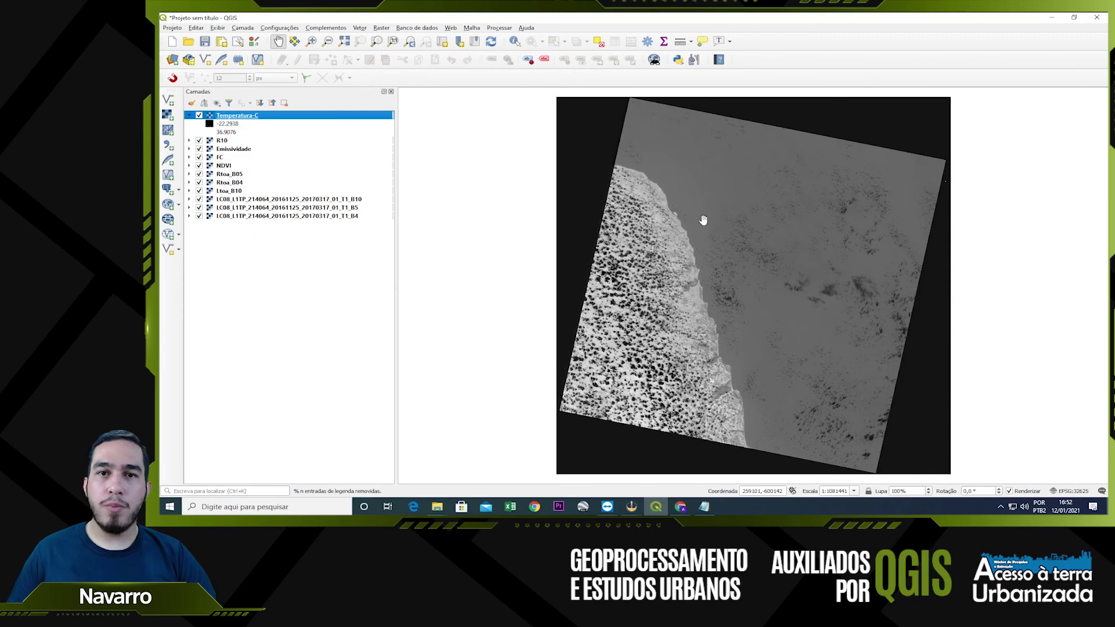
Hide every layer except Temperatura-C, from R10 down to the three original Landsat band rasters
{"action": "scroll", "coordinate": [700, 323], "scroll_direction": "up", "scroll_amount": 1}
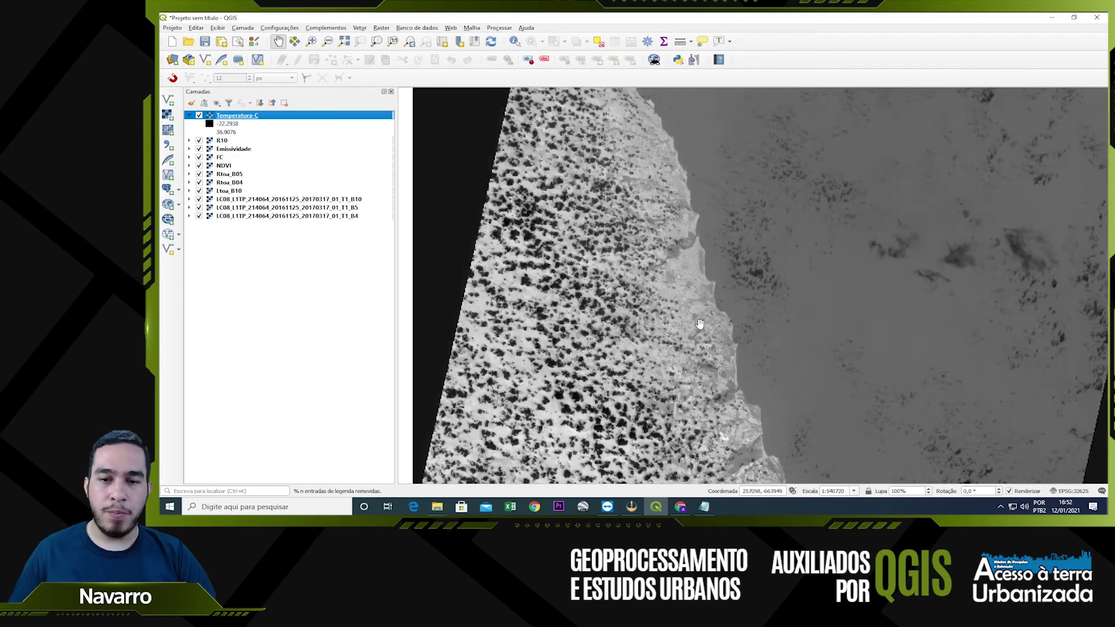
{"action": "scroll", "coordinate": [700, 323], "scroll_direction": "up", "scroll_amount": 2}
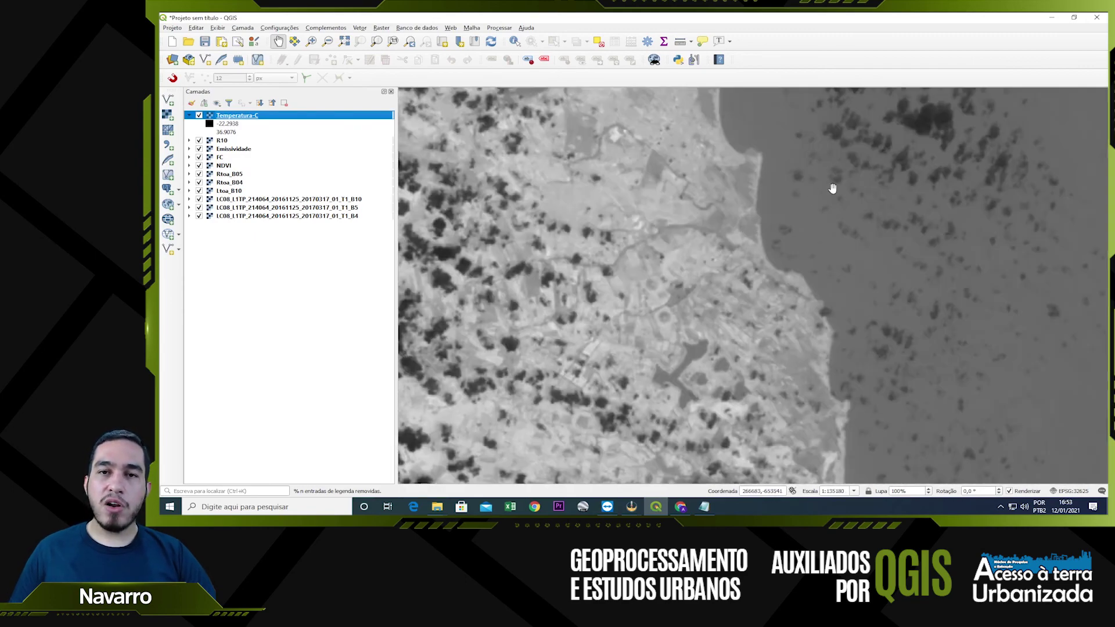
{"action": "left_click", "coordinate": [200, 141]}
{"action": "left_click", "coordinate": [199, 149]}
{"action": "left_click", "coordinate": [199, 157]}
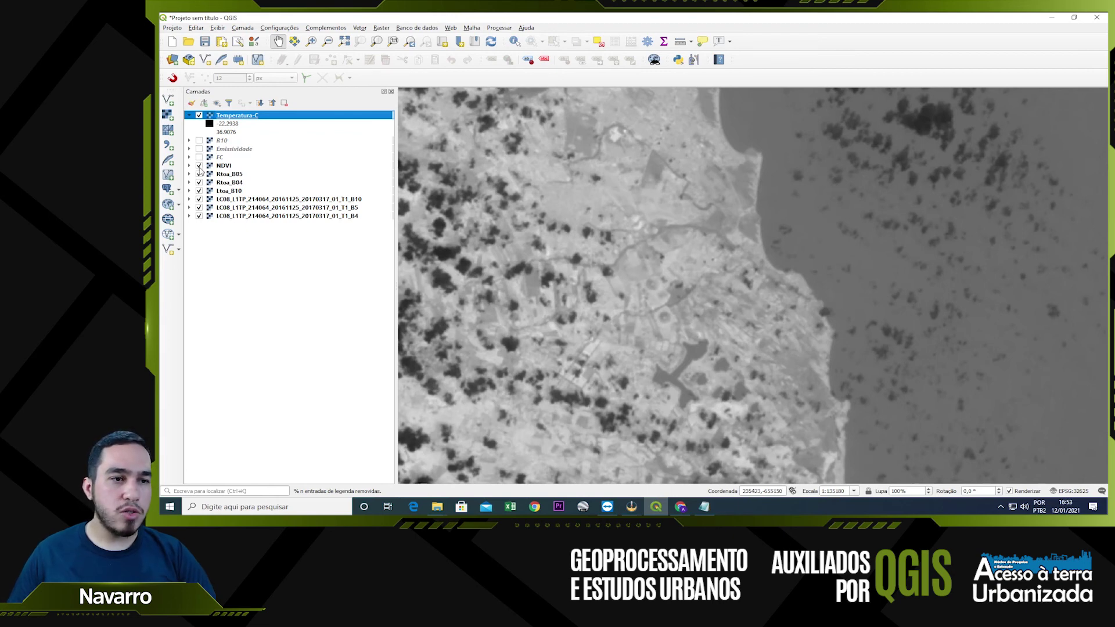
{"action": "left_click", "coordinate": [199, 165]}
{"action": "left_click", "coordinate": [199, 174]}
{"action": "left_click", "coordinate": [199, 182]}
{"action": "left_click", "coordinate": [199, 190]}
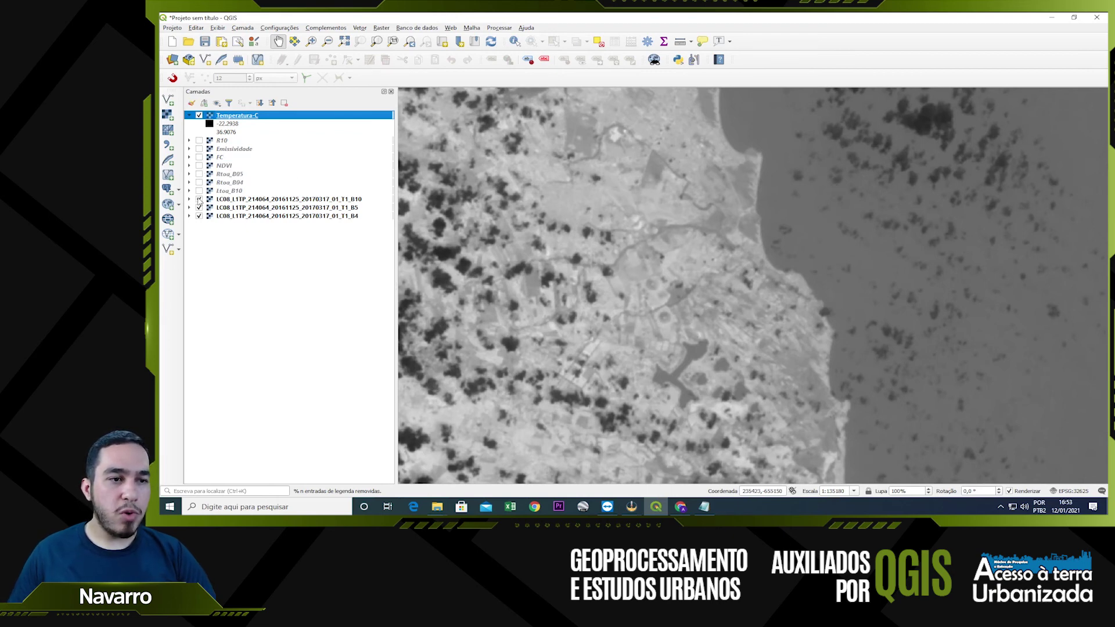
{"action": "left_click", "coordinate": [199, 199]}
{"action": "left_click", "coordinate": [199, 207]}
{"action": "left_click", "coordinate": [199, 215]}
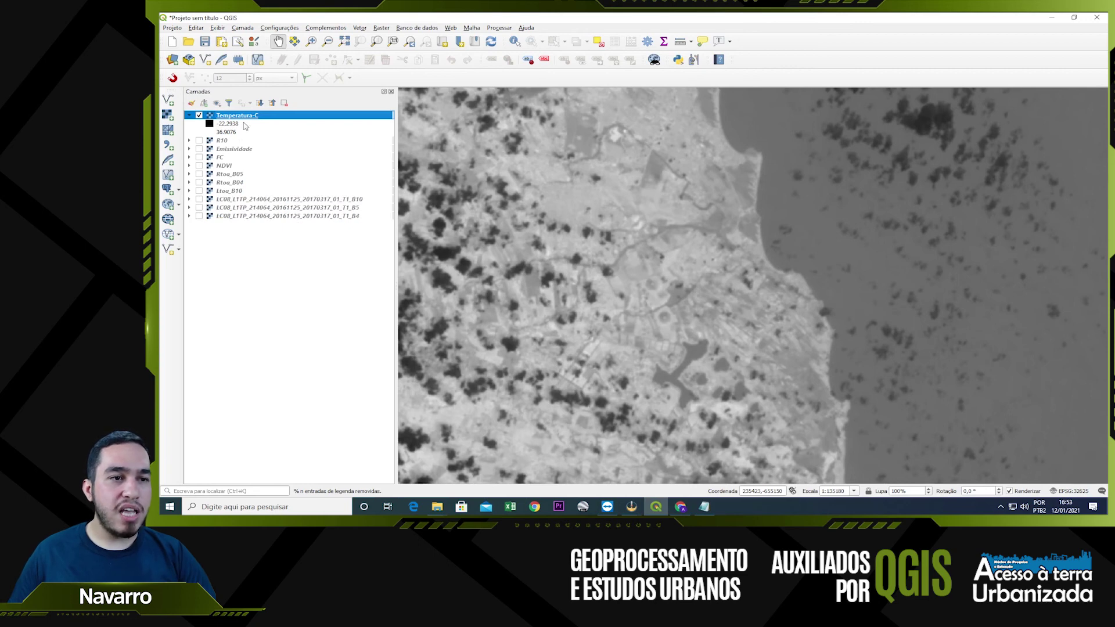
{"action": "left_click", "coordinate": [245, 125]}
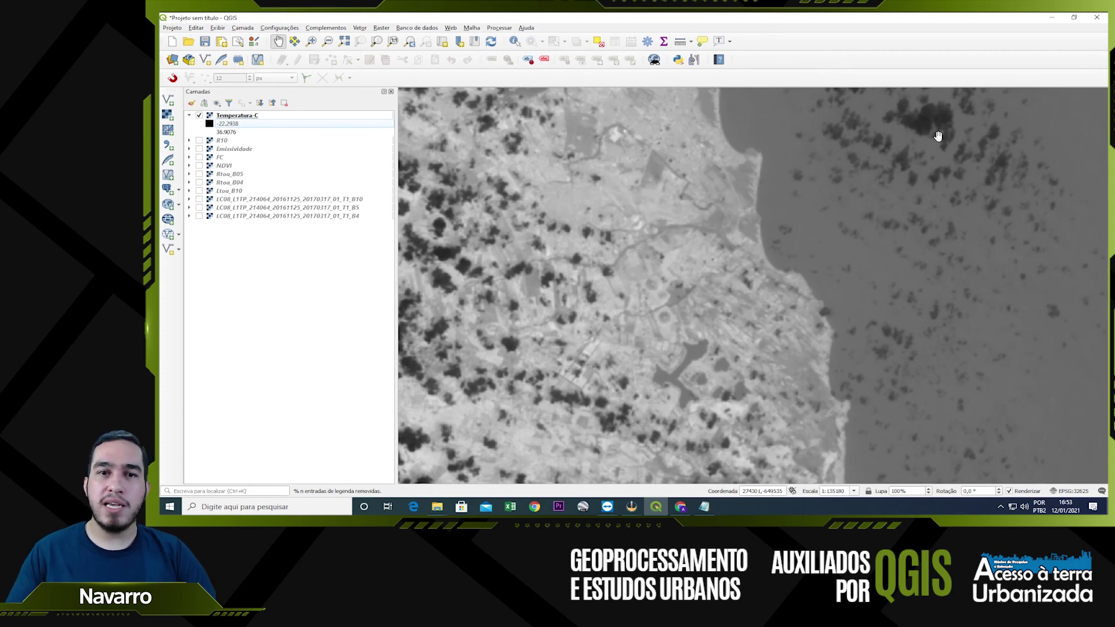
Set the Temperatura-C layer's rendering to "Banda simples falsa-cor" with a minimum value of 0
{"action": "scroll", "coordinate": [856, 195], "scroll_direction": "down", "scroll_amount": 1}
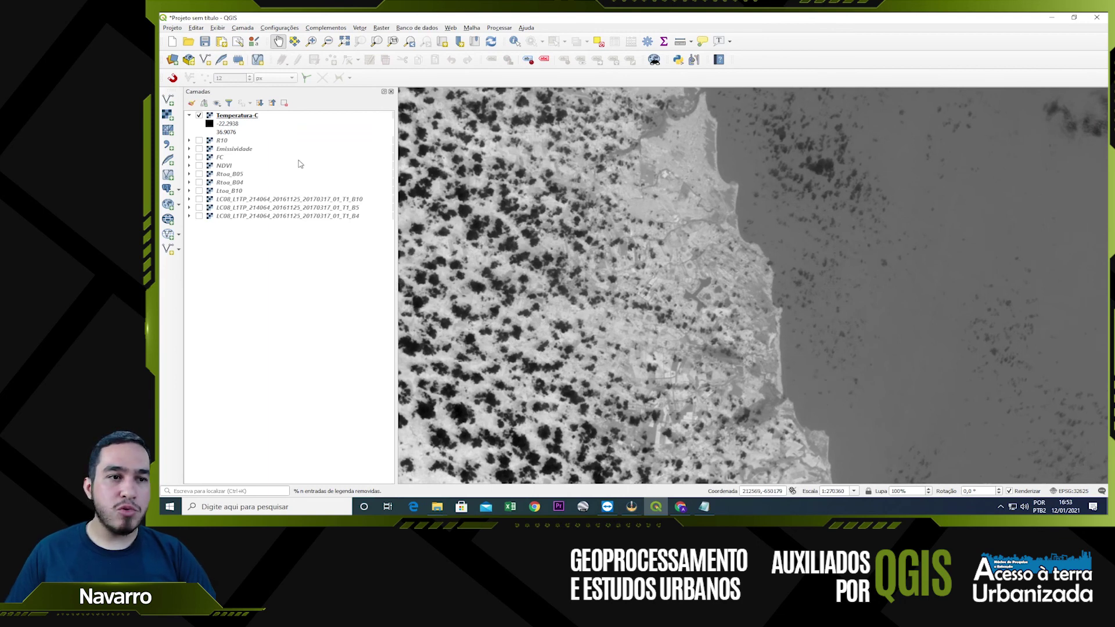
{"action": "double_click", "coordinate": [238, 116]}
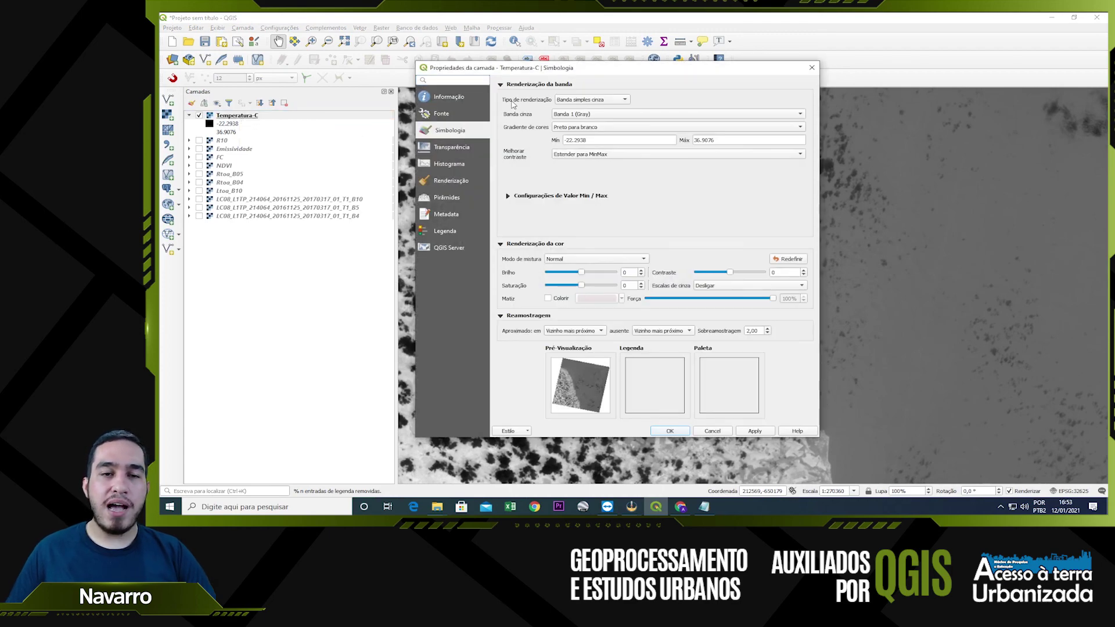
{"action": "left_click", "coordinate": [626, 100]}
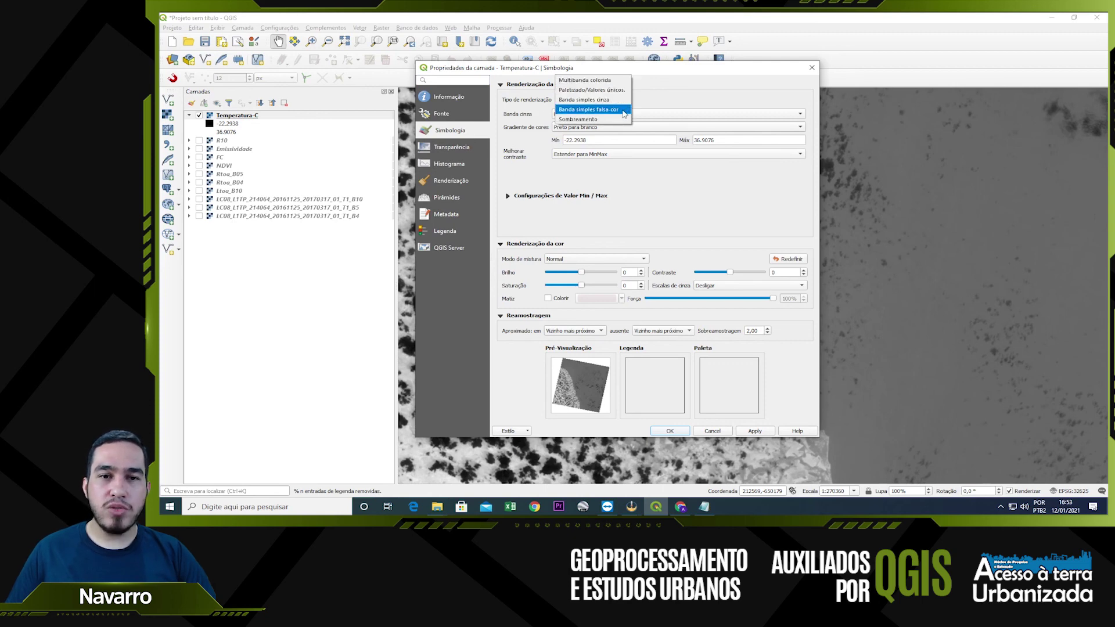
{"action": "left_click", "coordinate": [624, 111]}
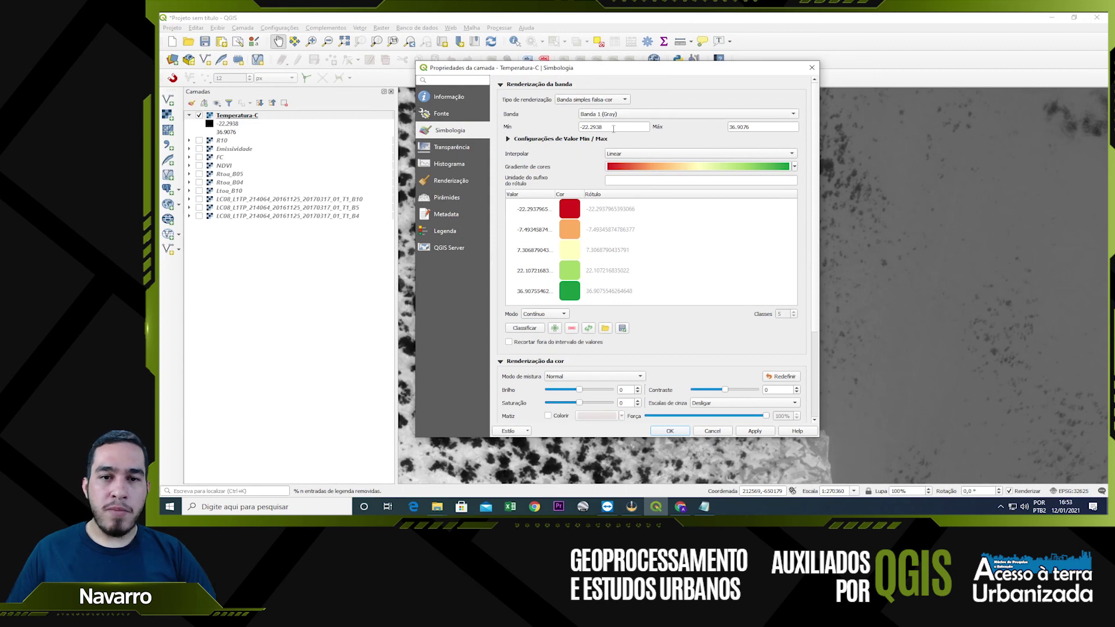
{"action": "left_click_drag", "start_coordinate": [608, 129], "coordinate": [578, 129]}
{"action": "type", "text": "0"}
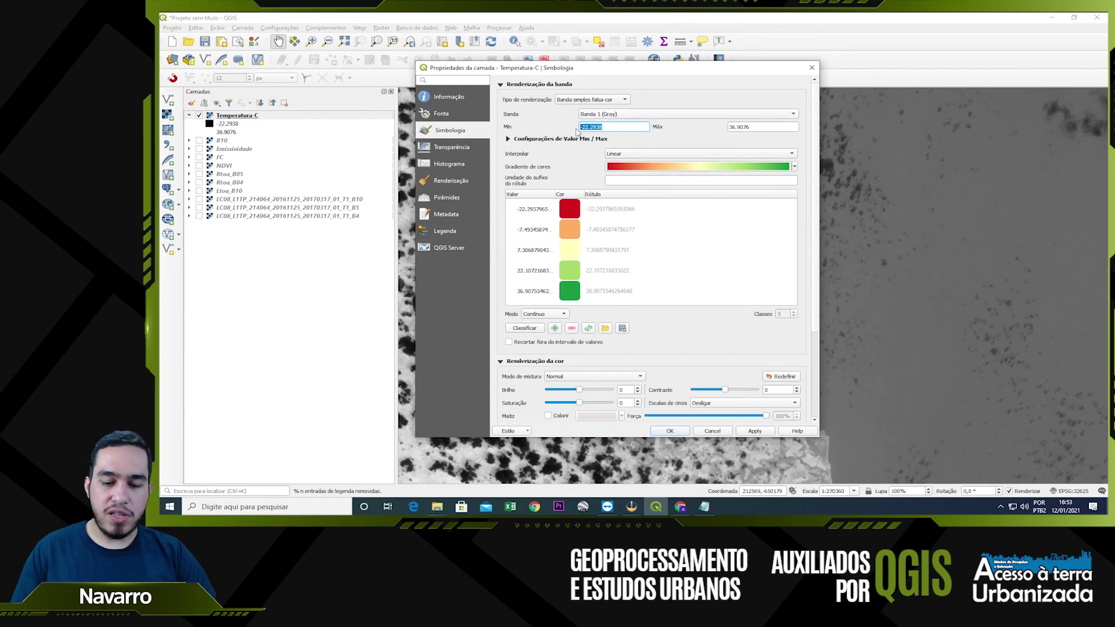
{"action": "left_click", "coordinate": [552, 134]}
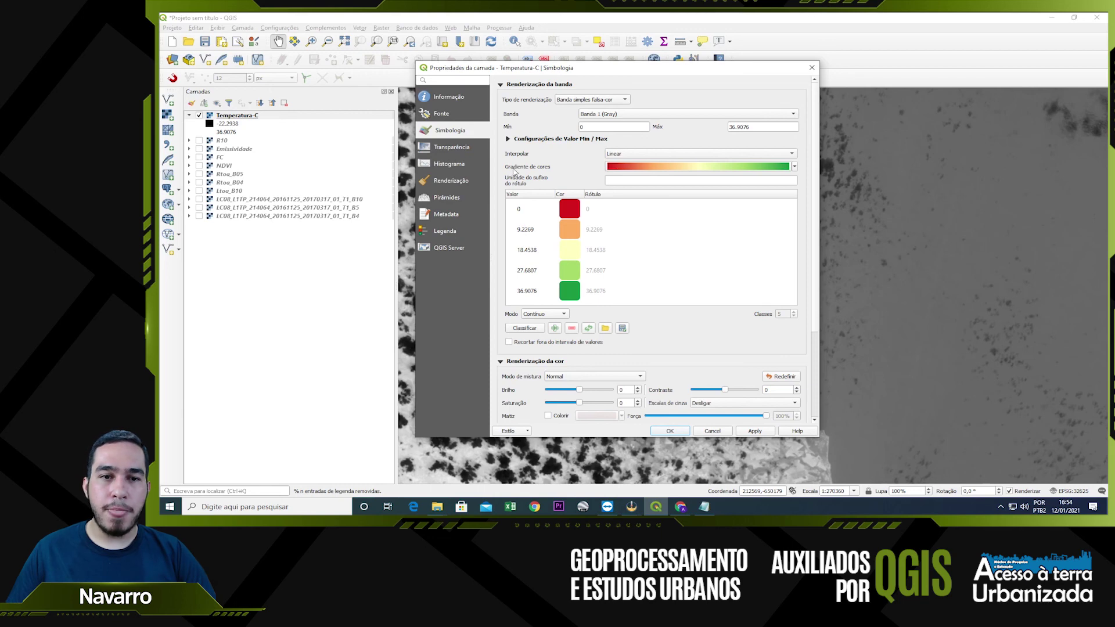
Choose the Spectral color ramp for Temperatura-C and invert it so low temperatures are blue and high ones red
{"action": "left_click", "coordinate": [794, 167]}
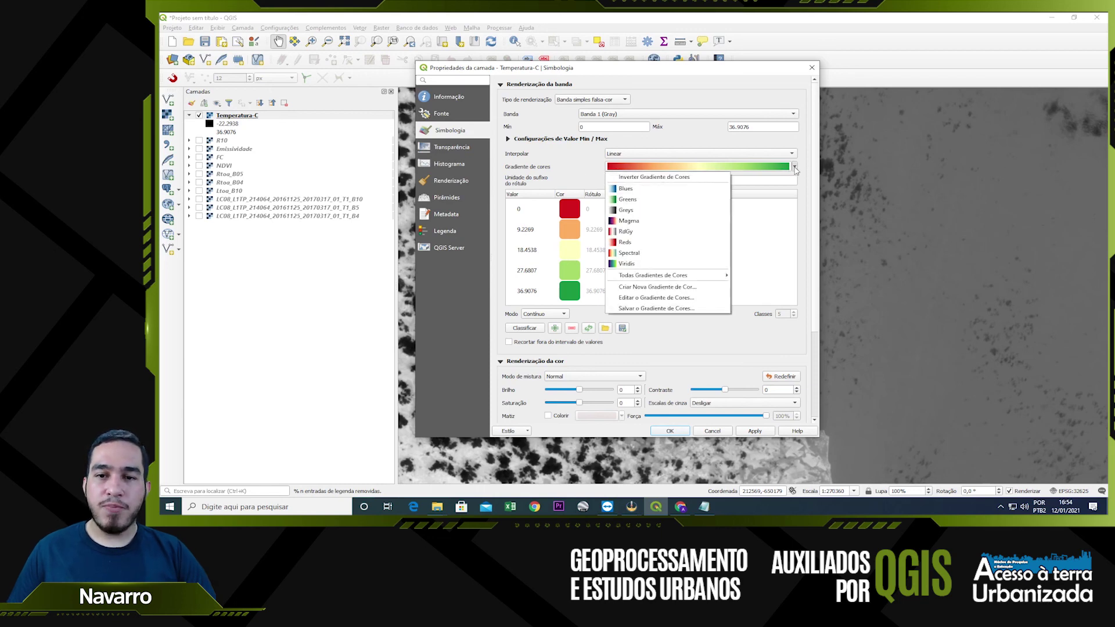
{"action": "left_click", "coordinate": [667, 254]}
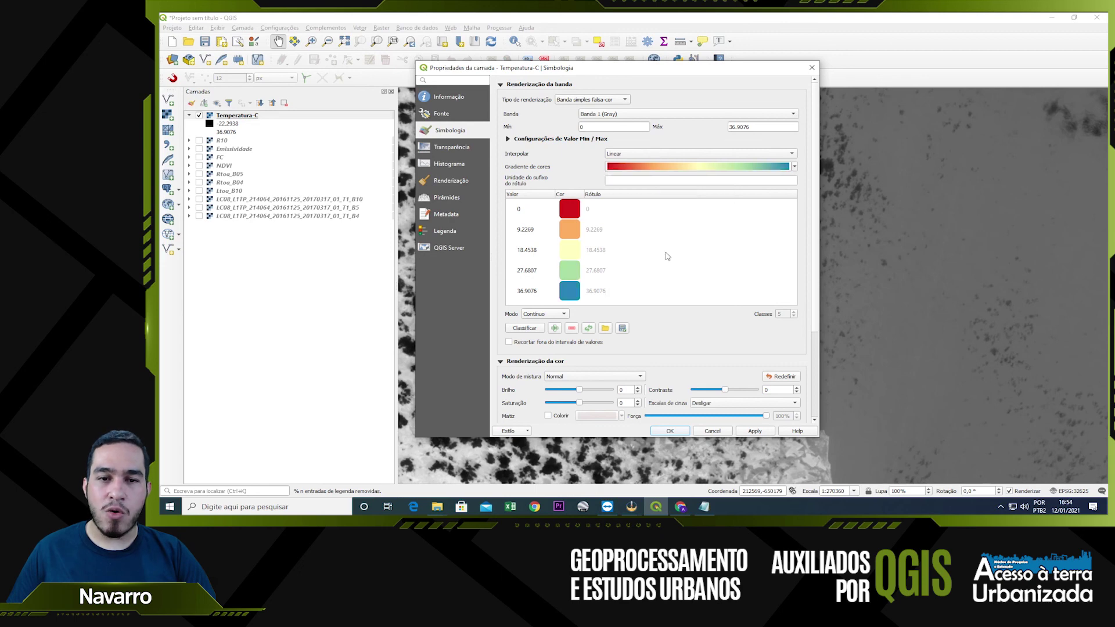
{"action": "left_click", "coordinate": [795, 169]}
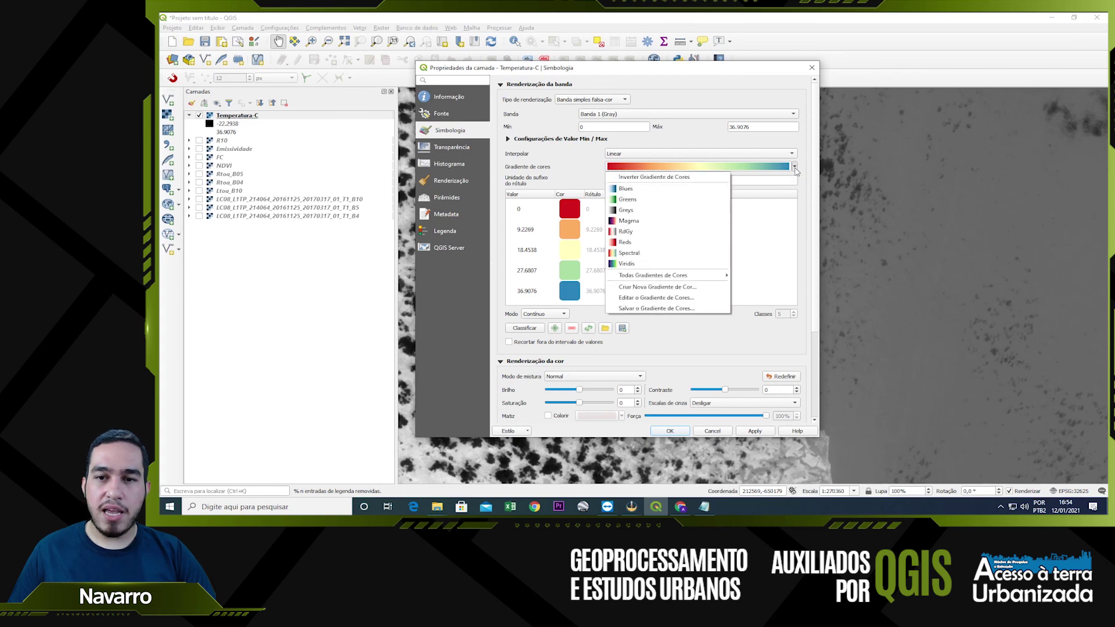
{"action": "left_click", "coordinate": [695, 176]}
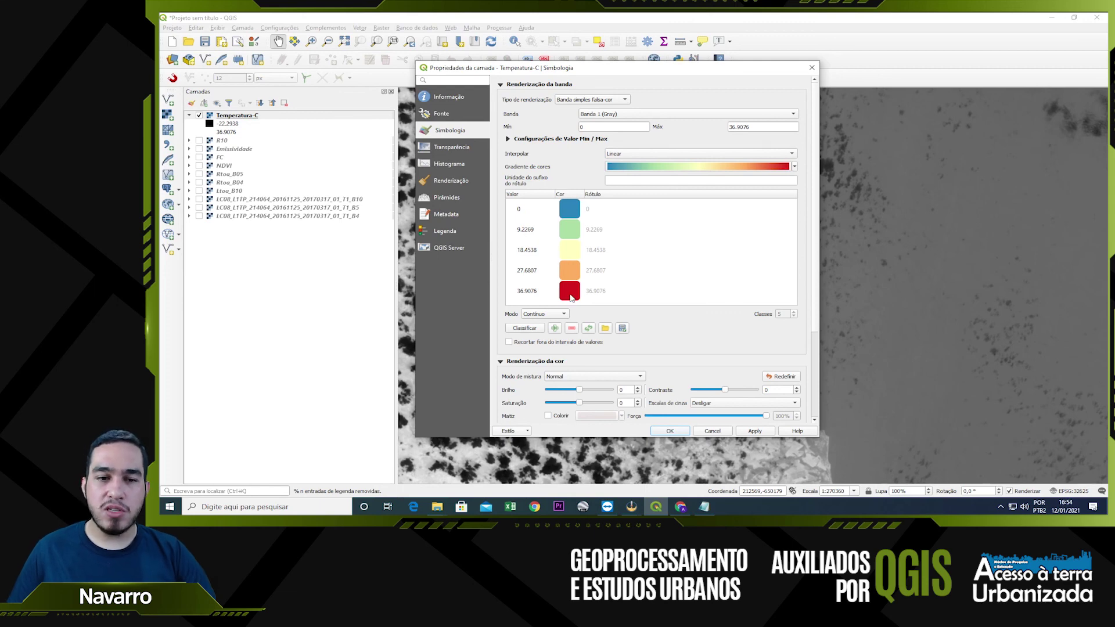
Classify the temperature values in "Intervalo igual" mode with 7 classes and apply the symbology to the layer
{"action": "left_click", "coordinate": [565, 315]}
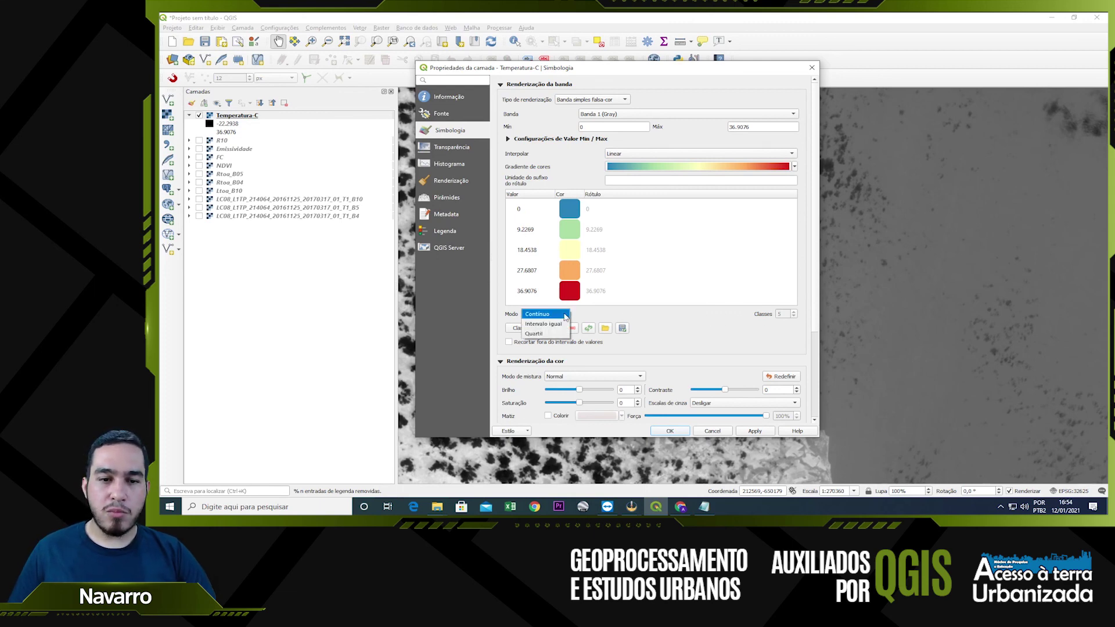
{"action": "left_click", "coordinate": [555, 324]}
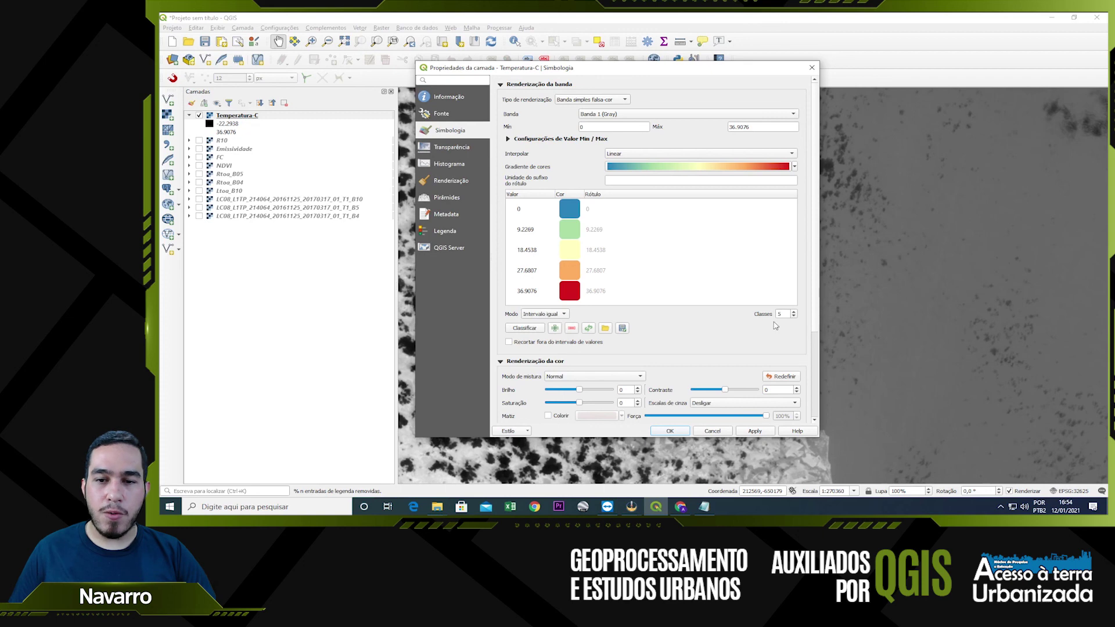
{"action": "left_click", "coordinate": [794, 314]}
{"action": "left_click", "coordinate": [793, 313]}
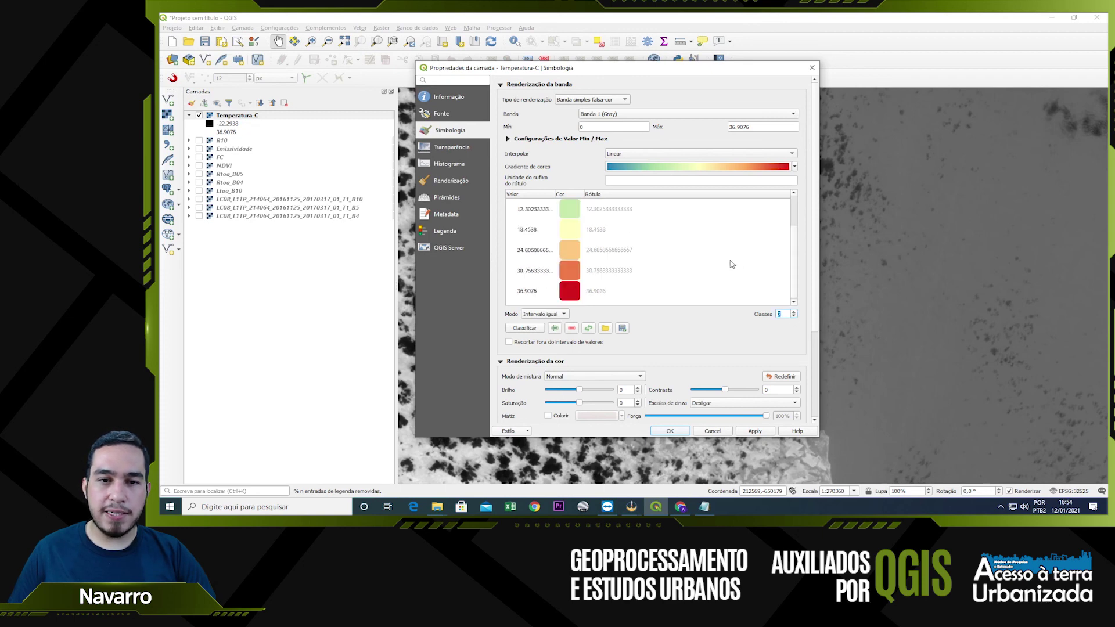
{"action": "scroll", "coordinate": [732, 264], "scroll_direction": "down", "scroll_amount": 2}
{"action": "scroll", "coordinate": [731, 264], "scroll_direction": "up", "scroll_amount": 2}
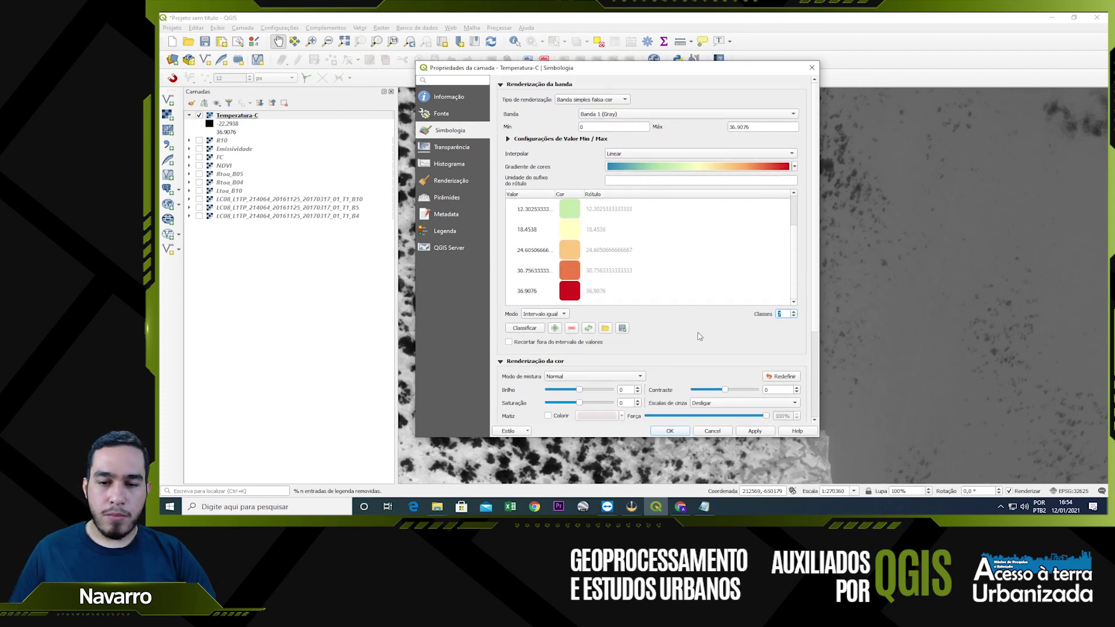
{"action": "left_click", "coordinate": [747, 433]}
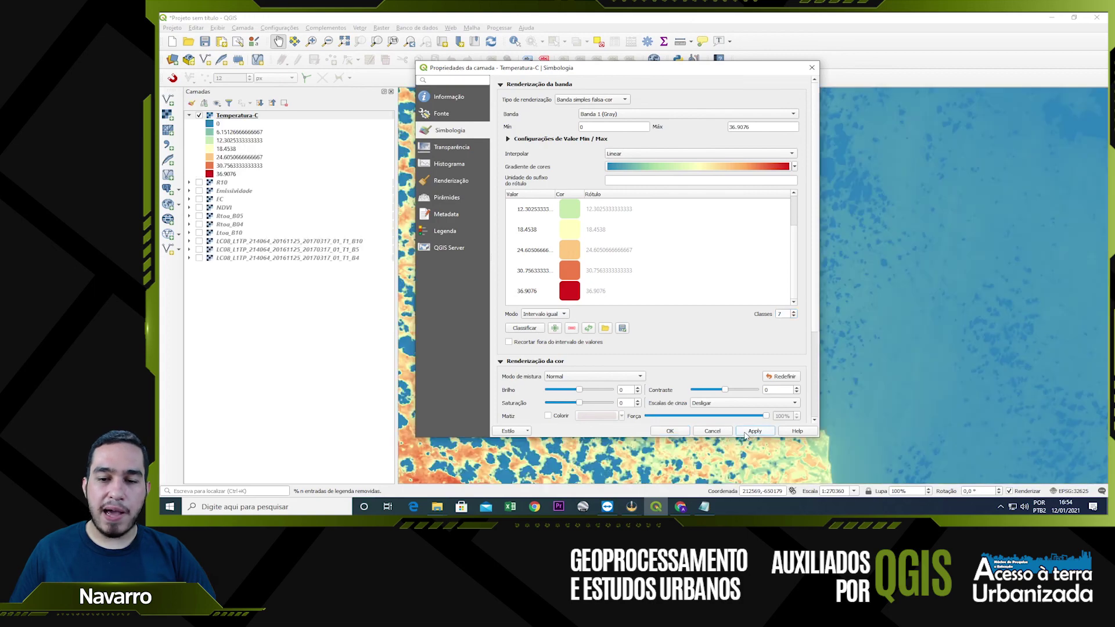
{"action": "left_click", "coordinate": [669, 432]}
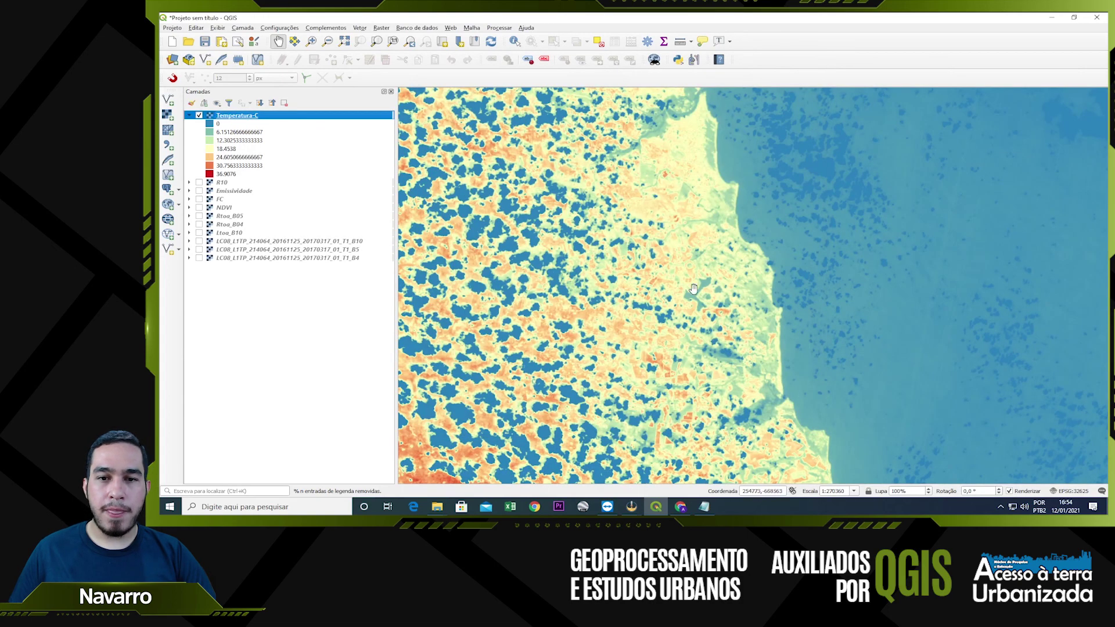
{"action": "scroll", "coordinate": [697, 182], "scroll_direction": "up", "scroll_amount": 2}
{"action": "scroll", "coordinate": [691, 188], "scroll_direction": "down", "scroll_amount": 1}
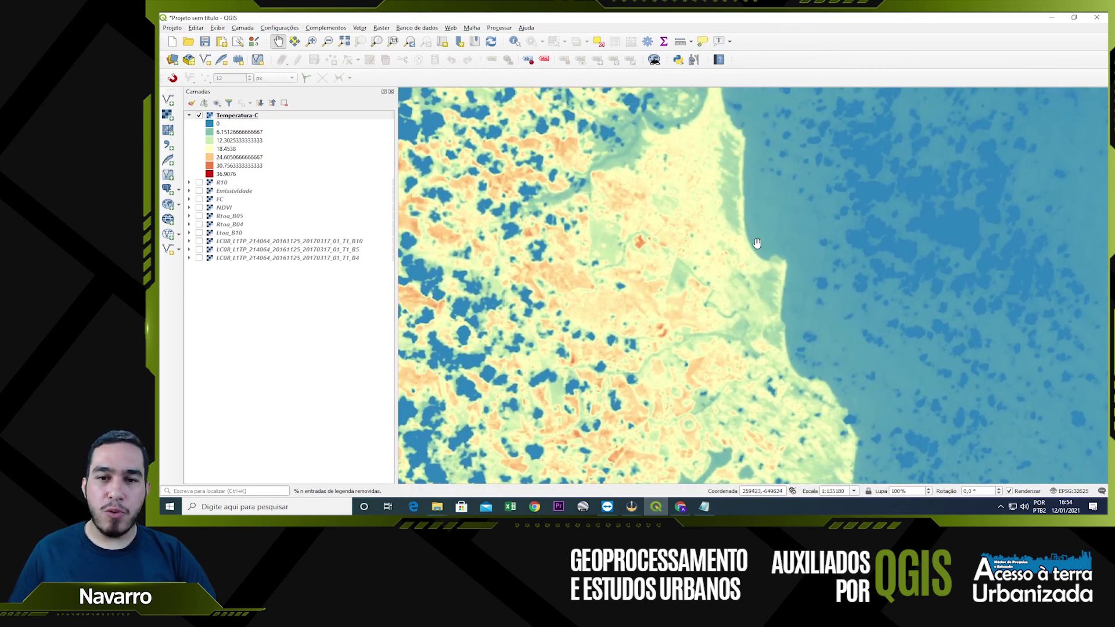
{"action": "left_click_drag", "start_coordinate": [630, 194], "coordinate": [635, 265]}
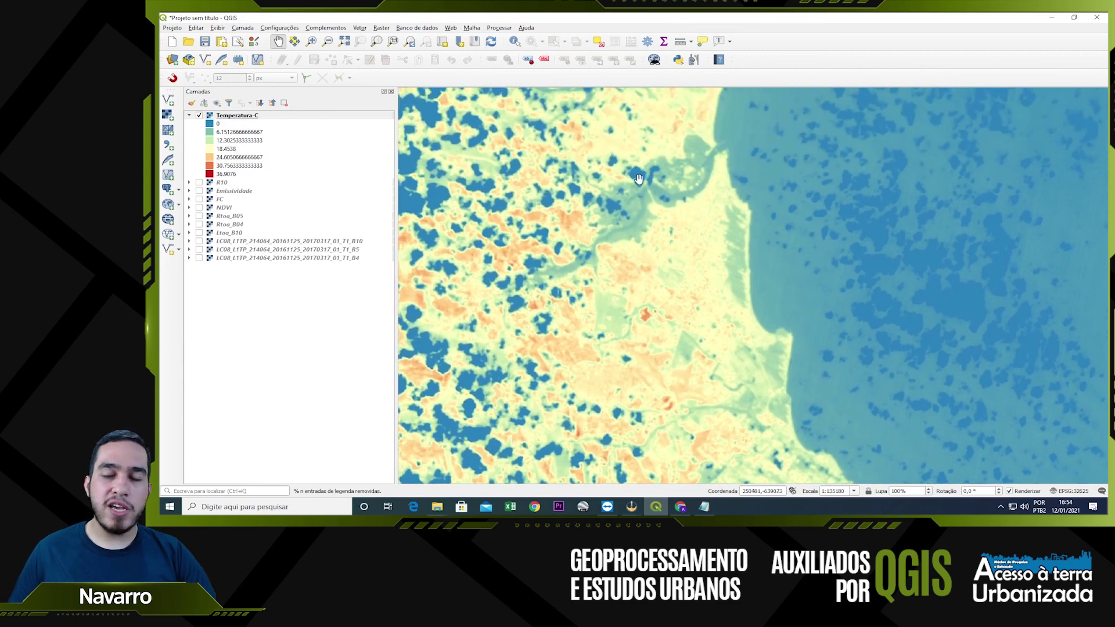